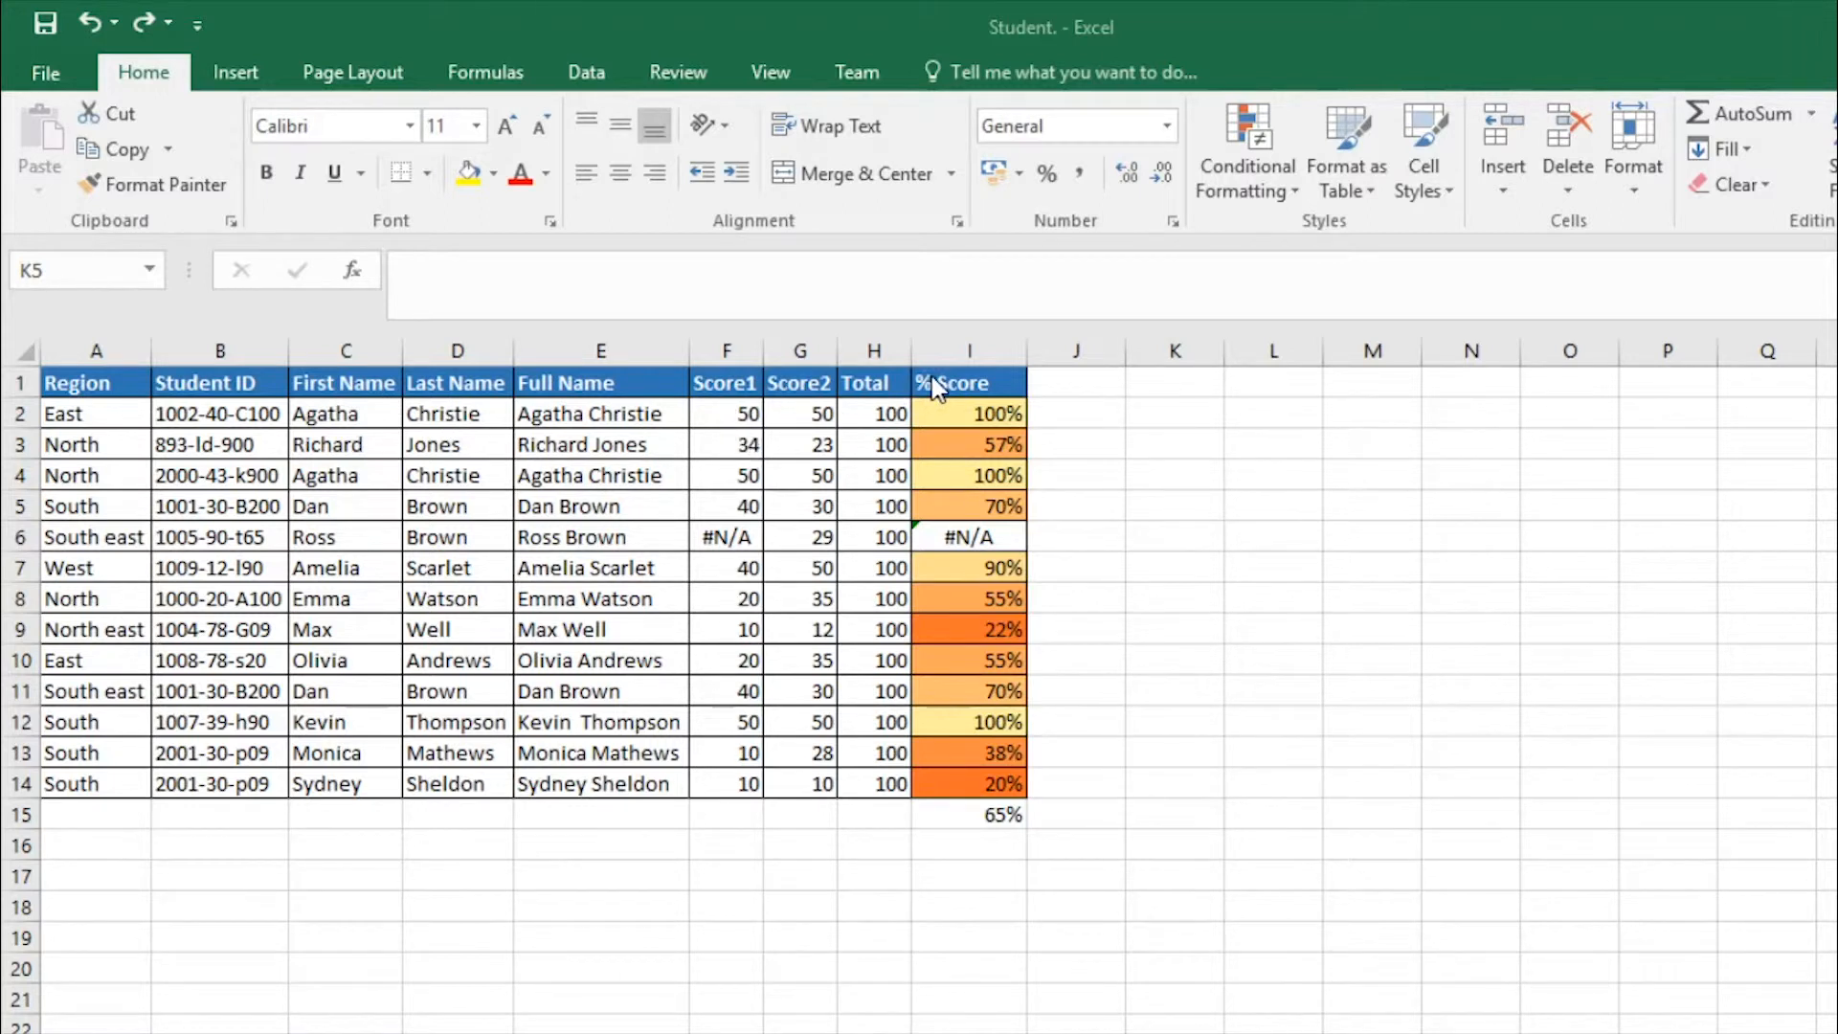
# Step: Clear the existing AGGREGATE formula from cell I15 below the % Score column
pyautogui.click(957, 414)
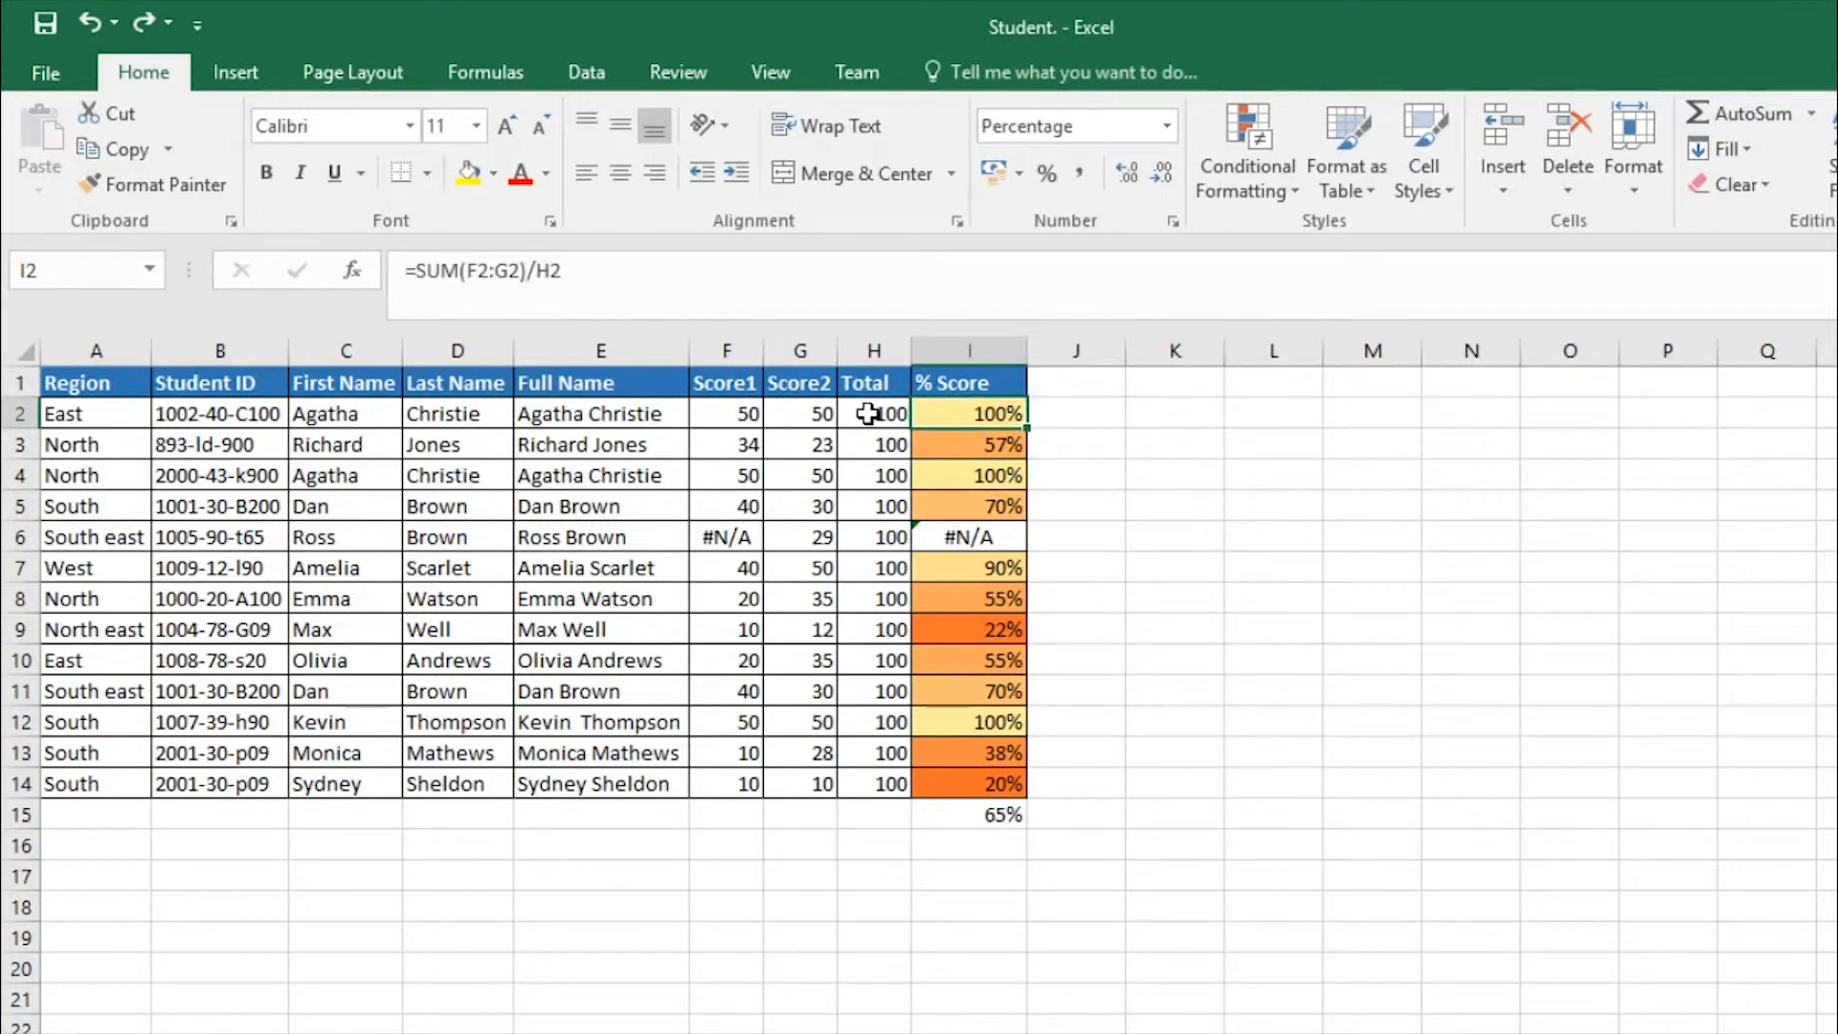
pyautogui.click(882, 413)
pyautogui.click(1000, 816)
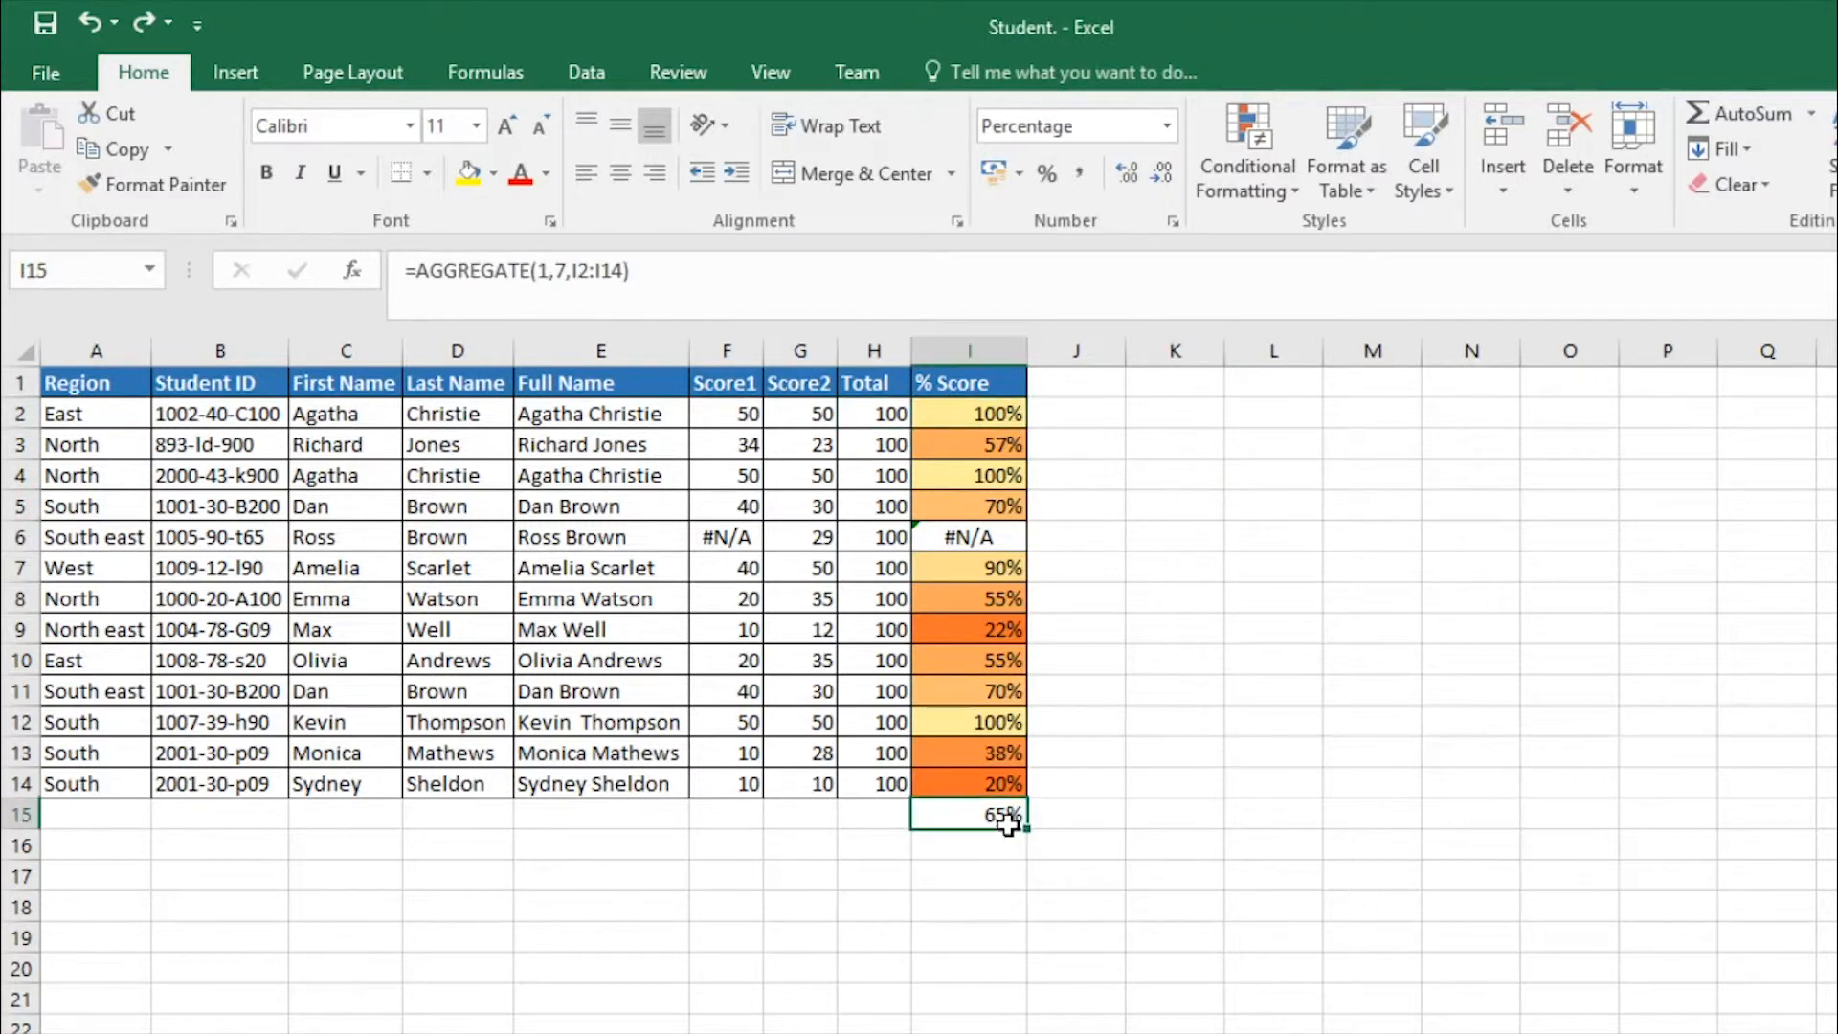
pyautogui.press('Delete')
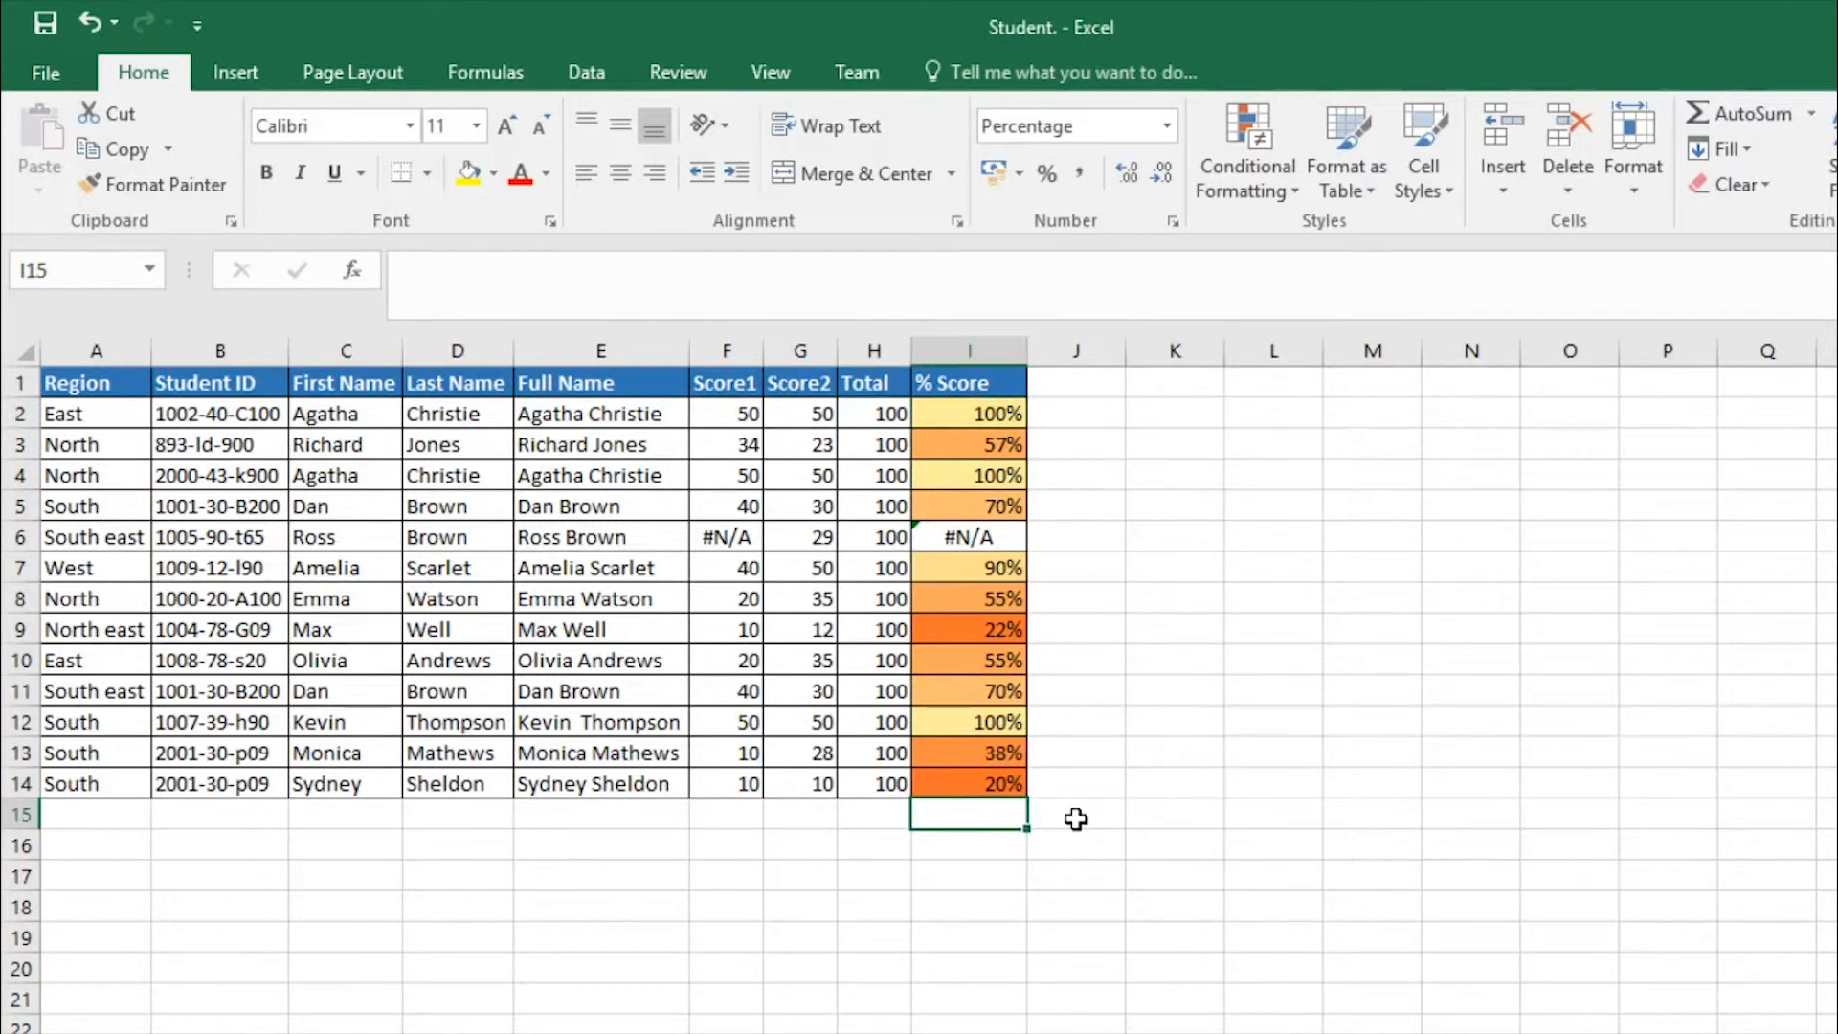
# Step: Enter the formula =AVERAGE(I2:I14) in cell I15 to average the % Score column
pyautogui.click(943, 411)
pyautogui.moveTo(950, 413); pyautogui.dragTo(964, 781)
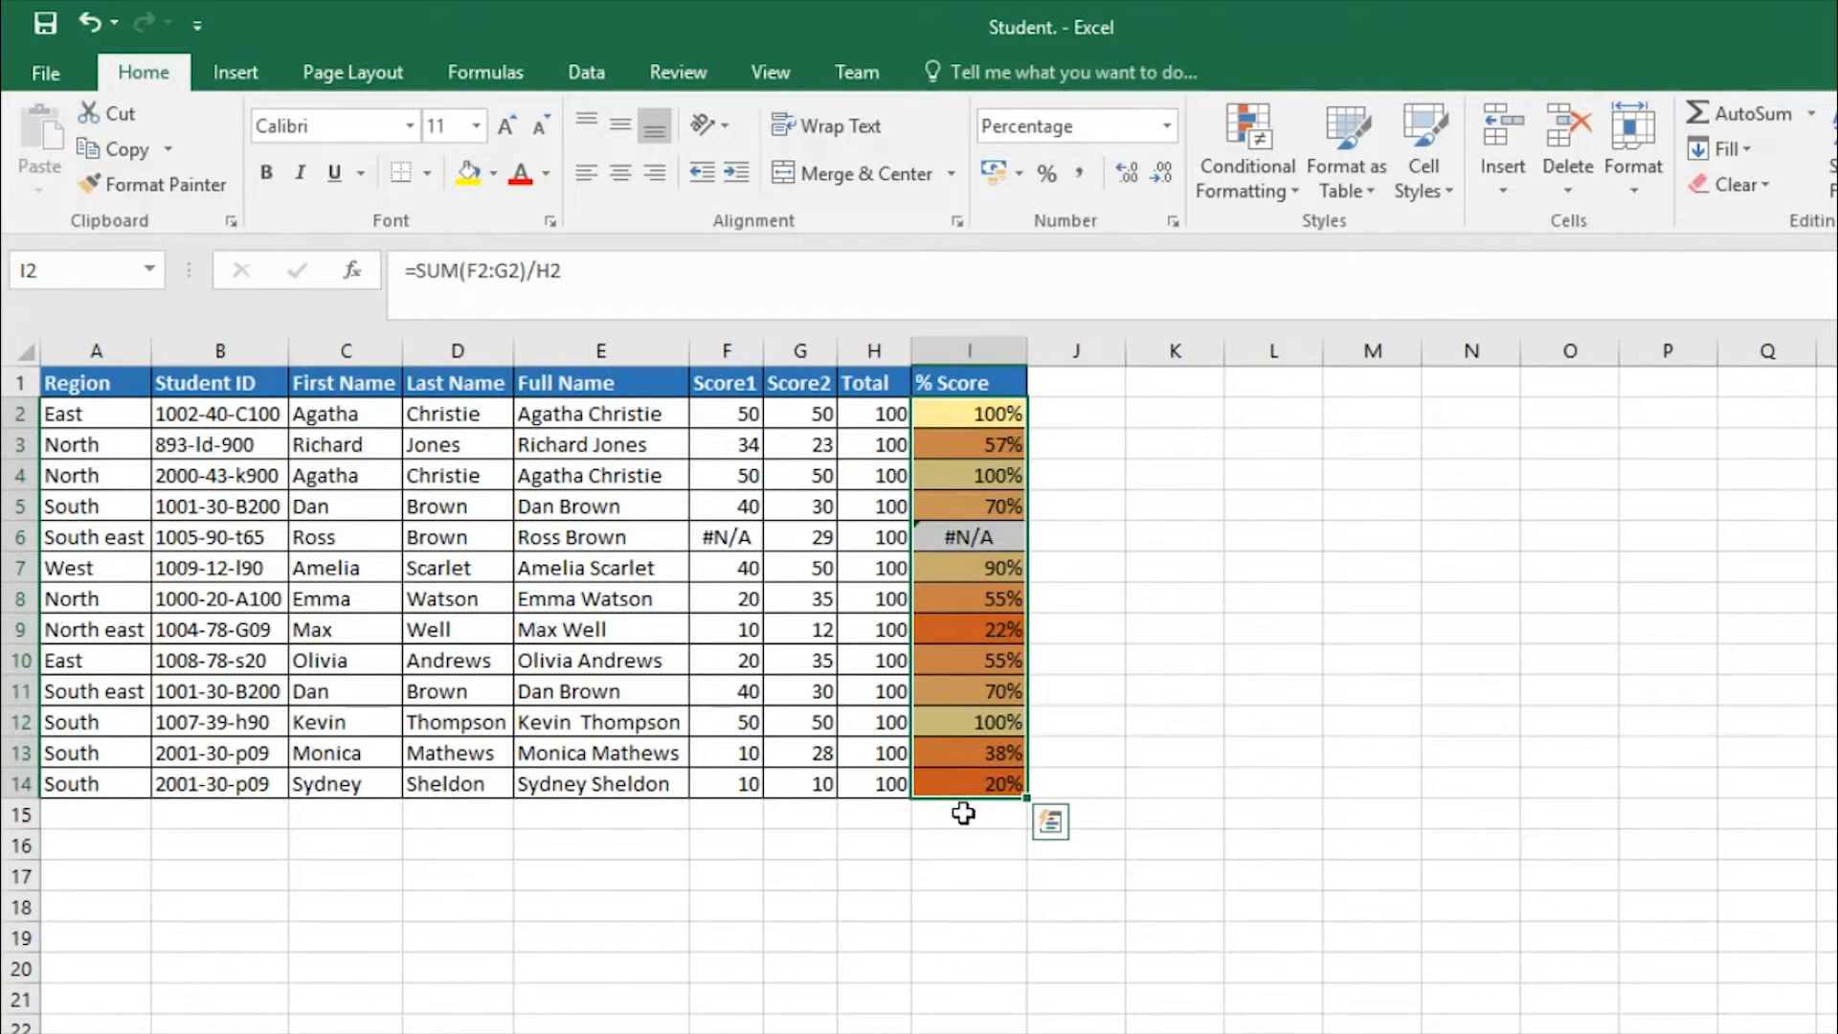
pyautogui.click(964, 813)
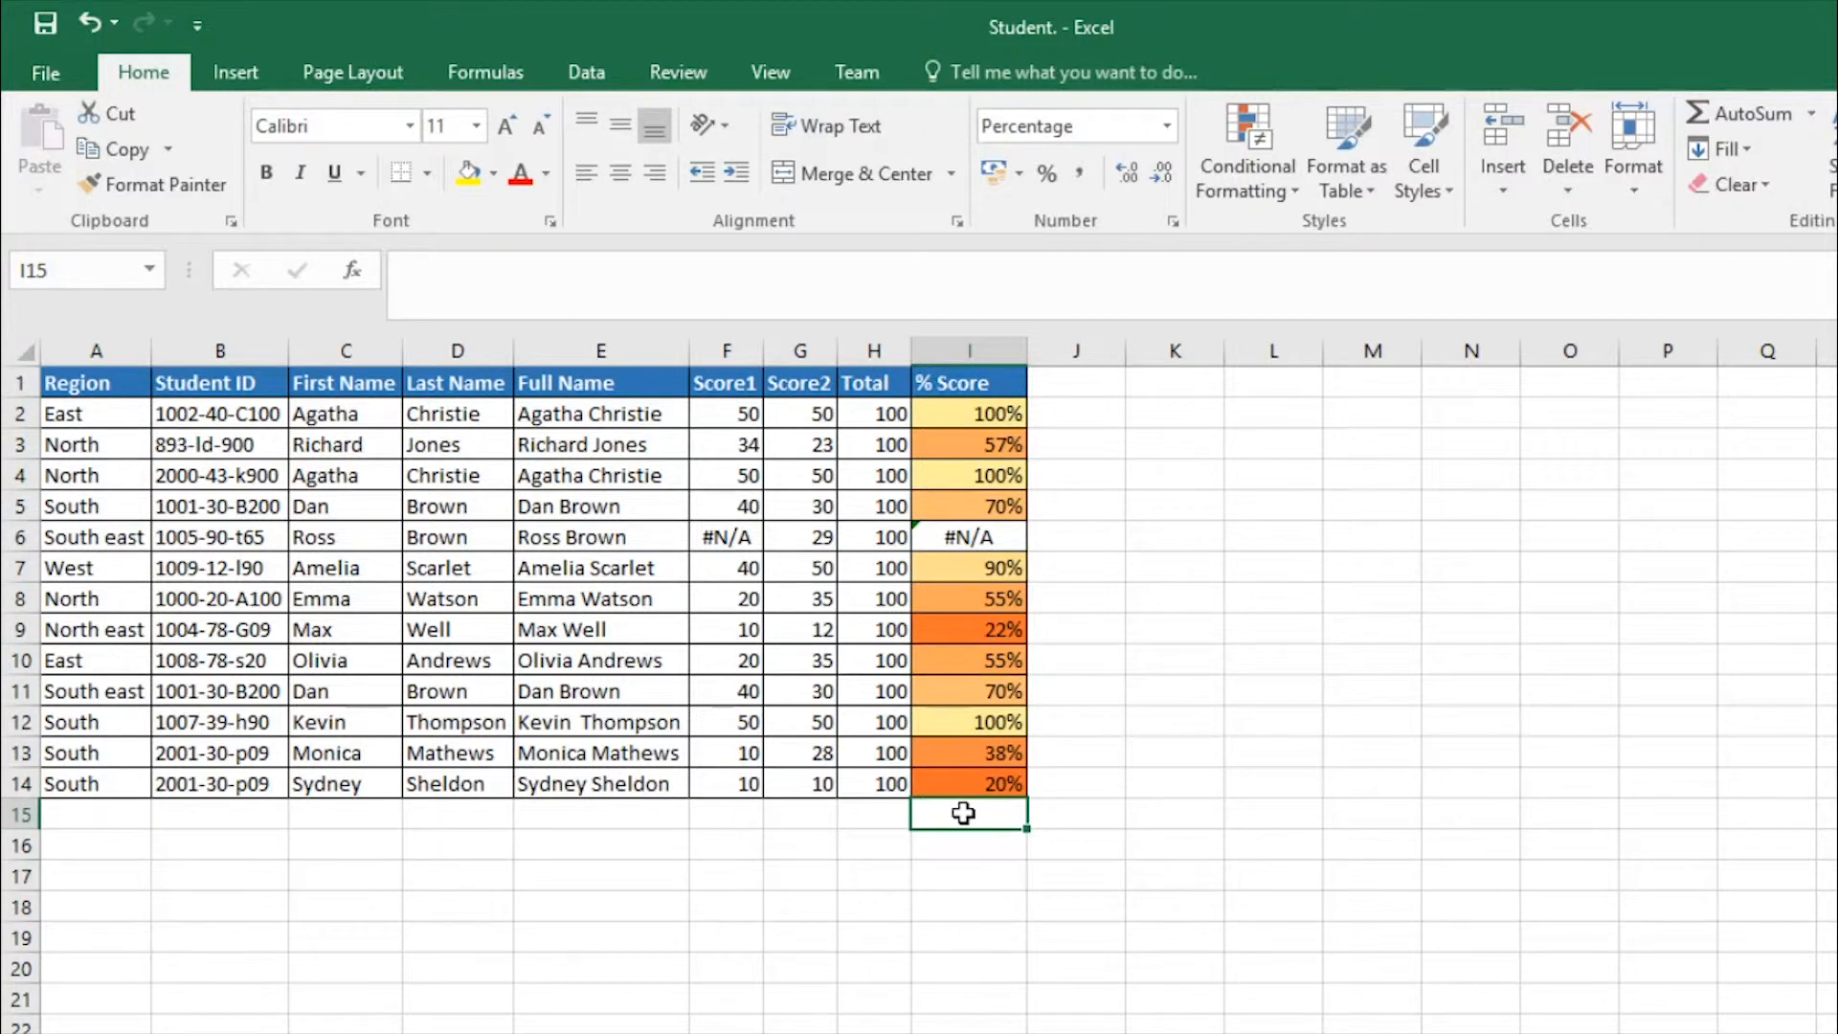
pyautogui.write('=aver')
pyautogui.press('Tab')
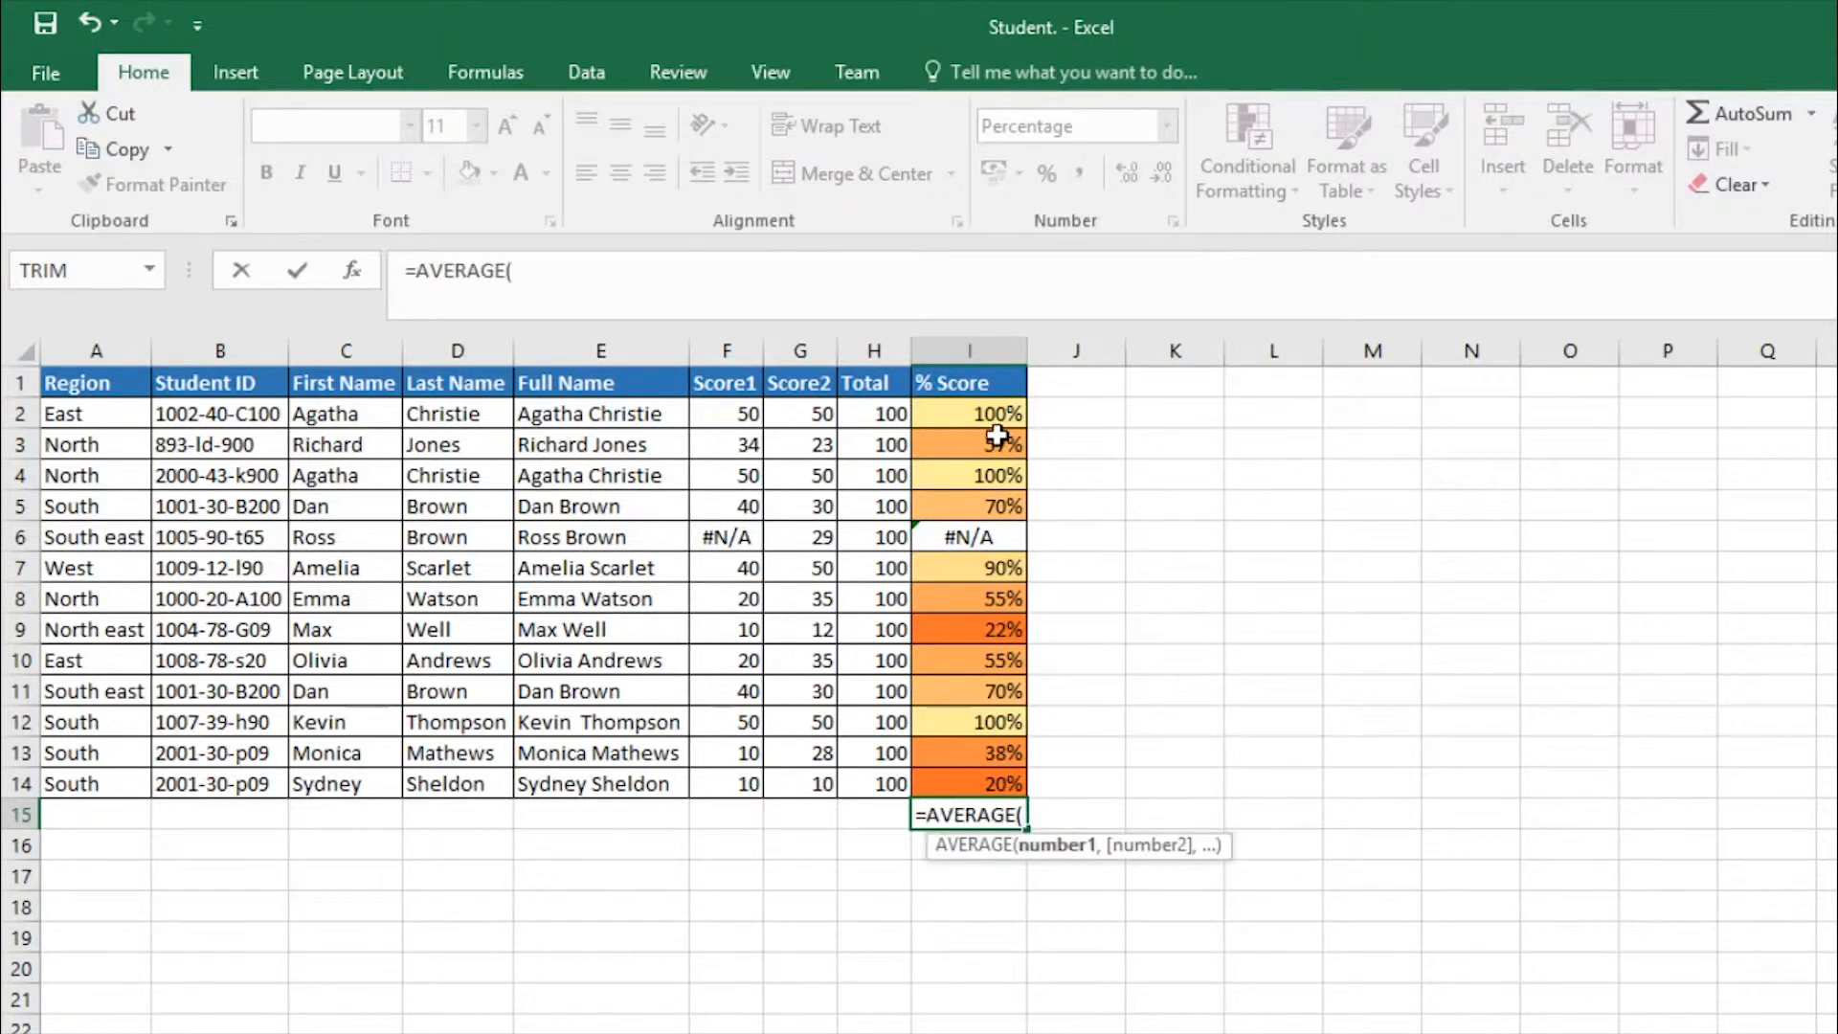
pyautogui.click(978, 414)
pyautogui.moveTo(978, 415); pyautogui.dragTo(967, 787)
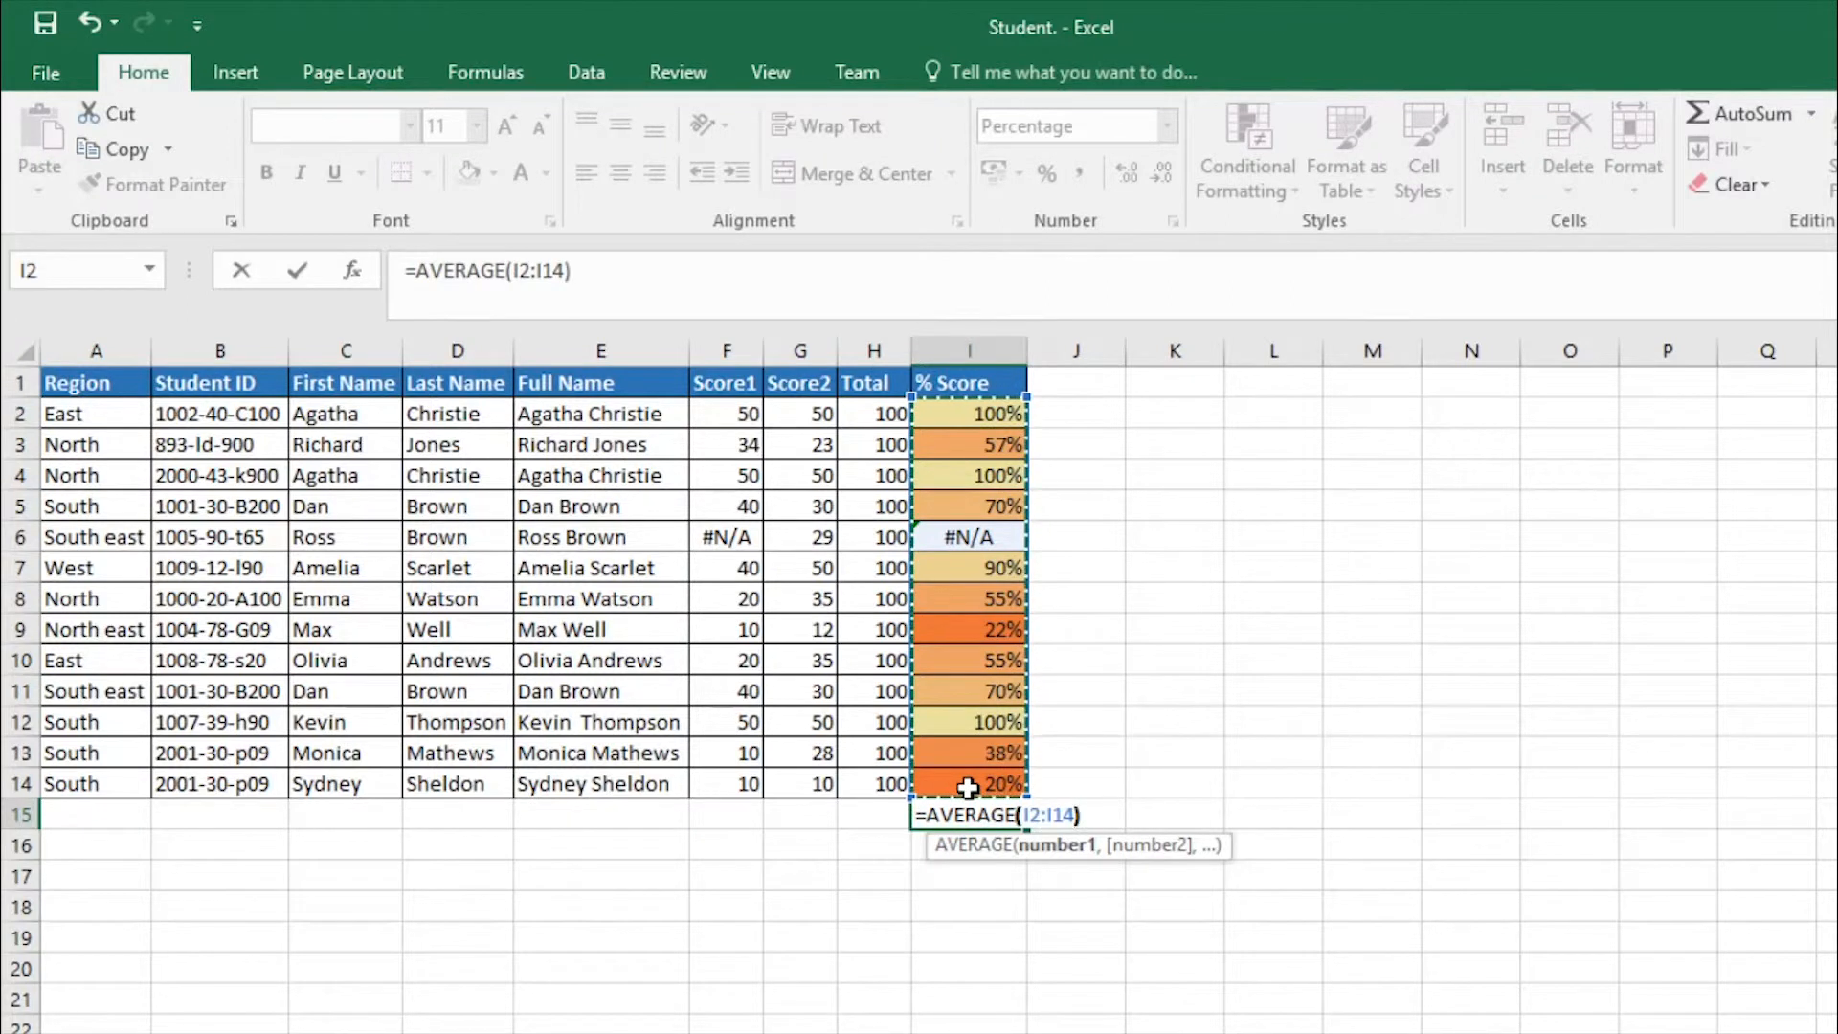
pyautogui.press('Return')
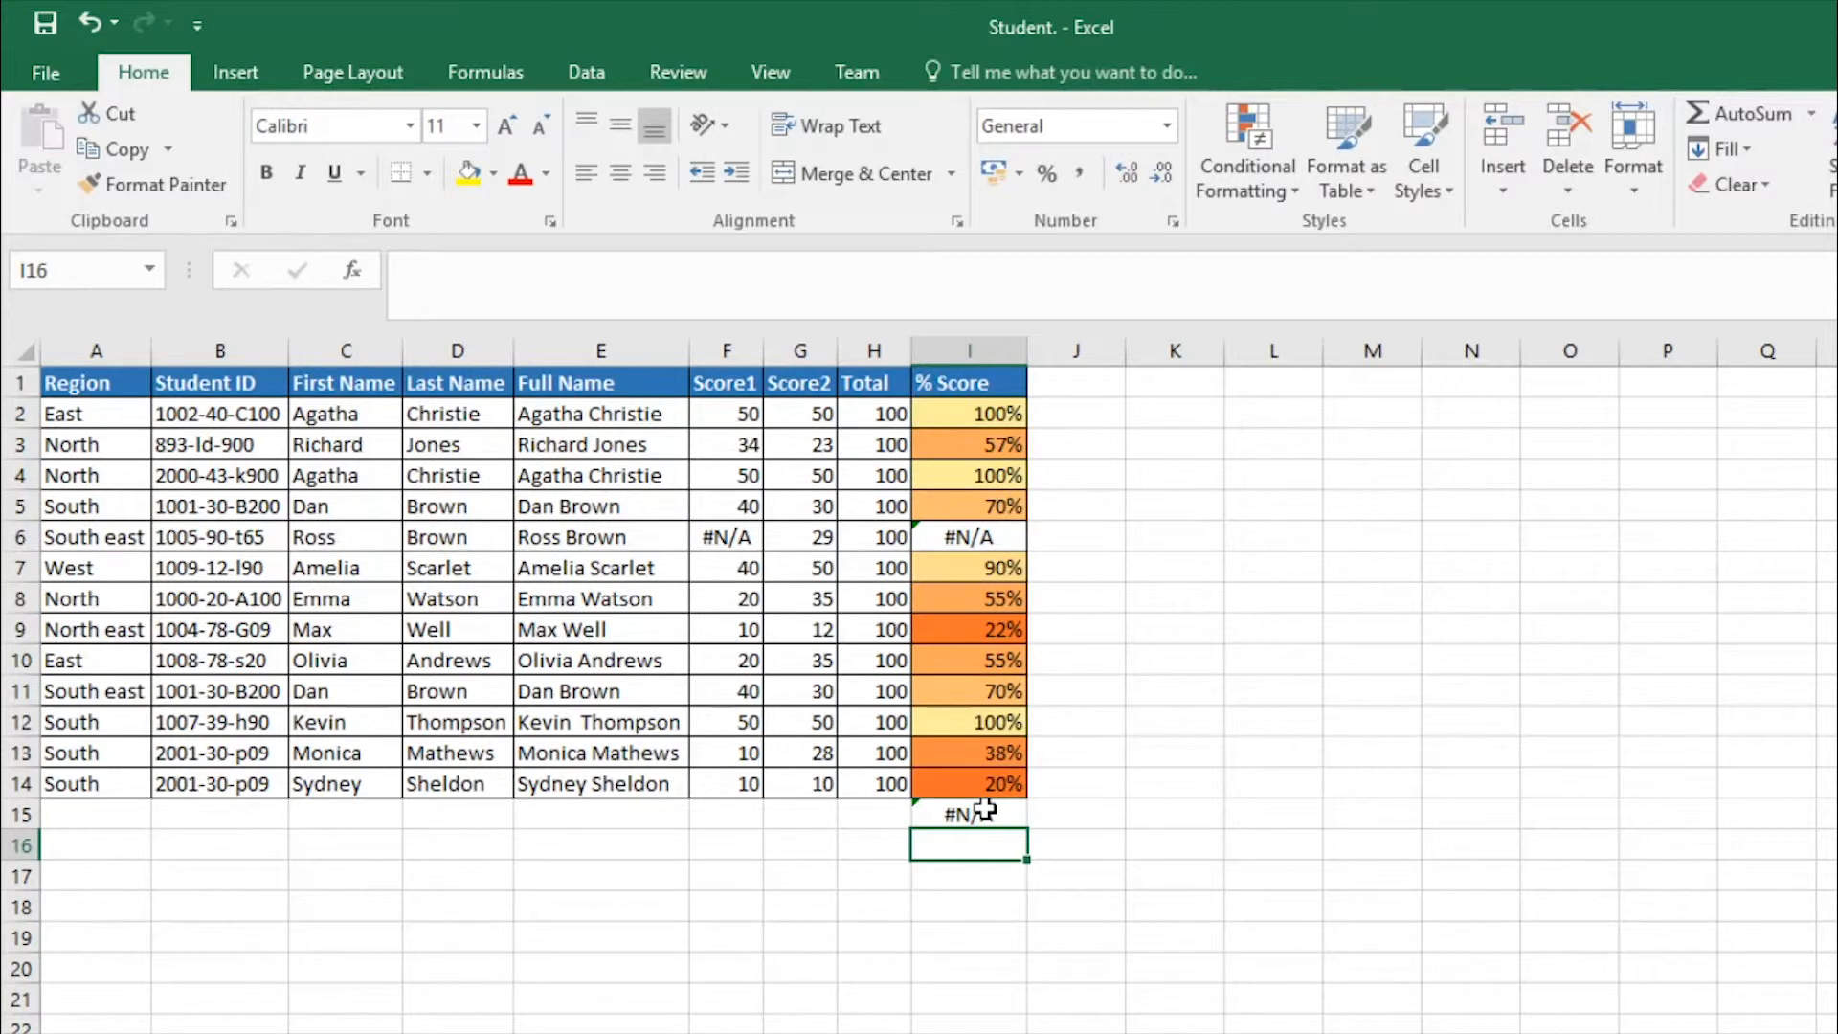
# Step: Check the error options for cell I6 and clear the AVERAGE formula from cell I15
pyautogui.click(984, 813)
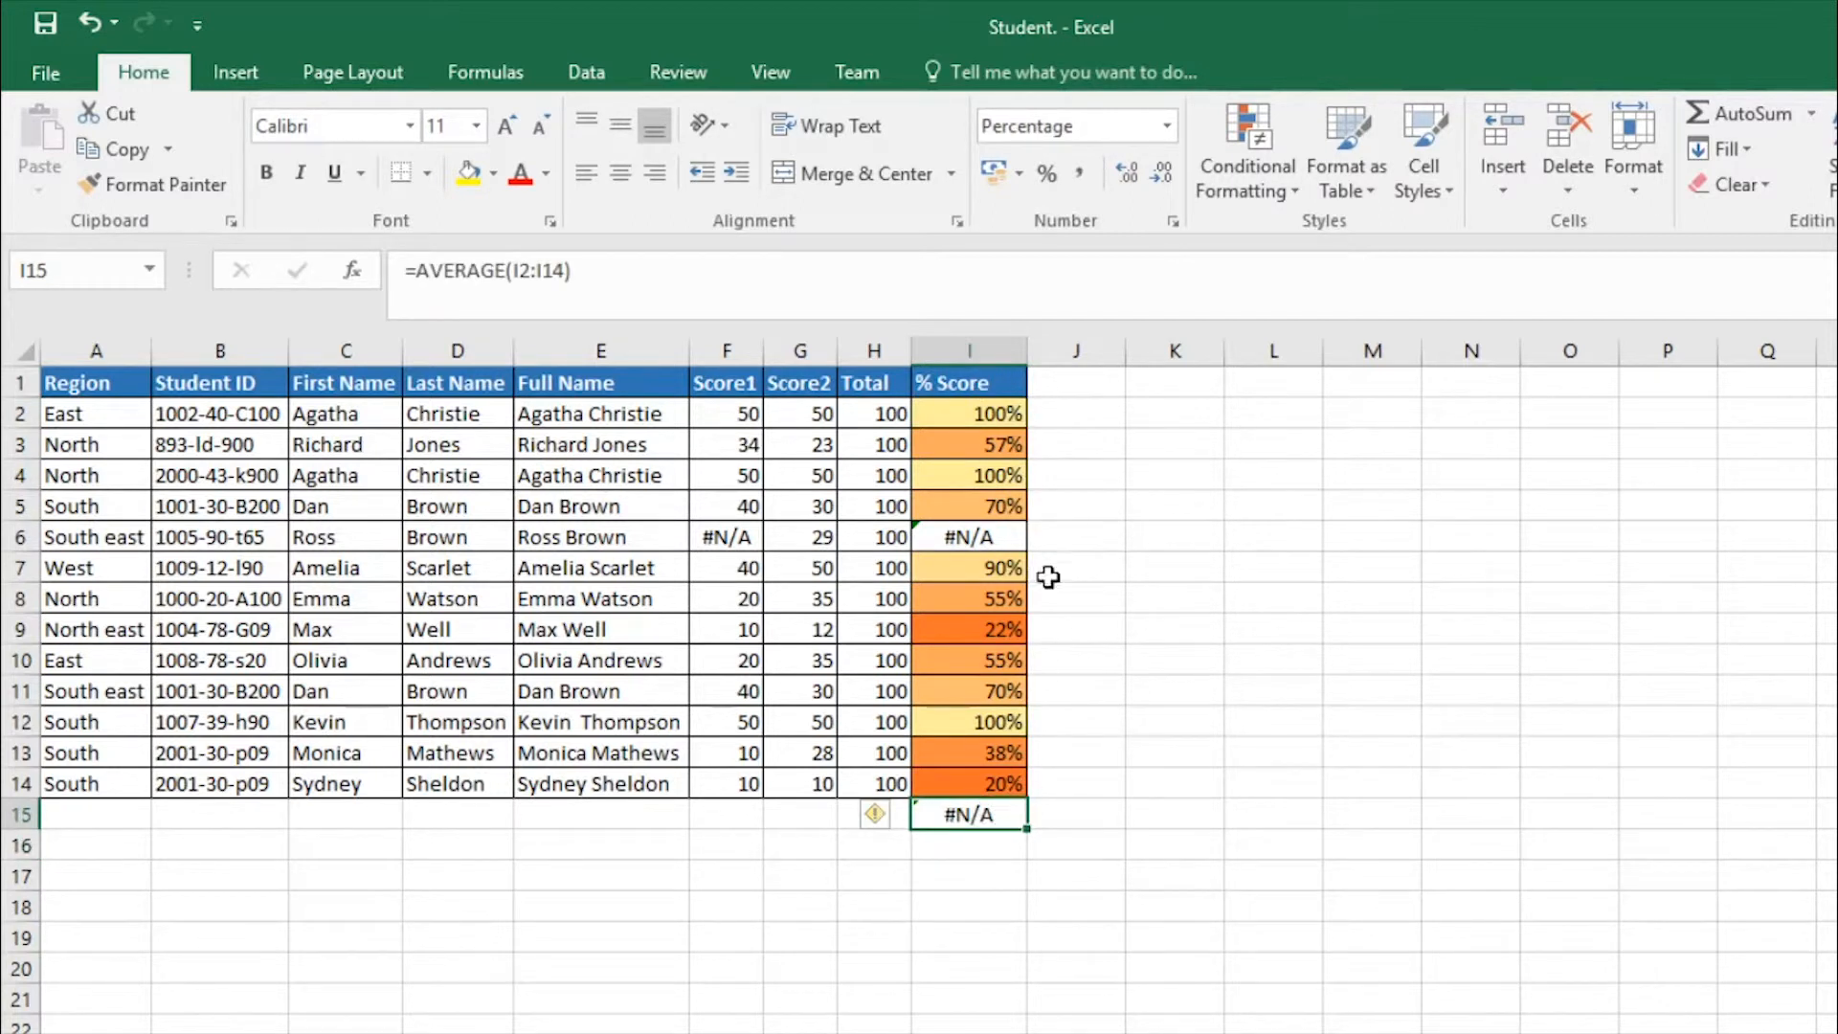
pyautogui.moveTo(962, 413); pyautogui.dragTo(949, 787)
pyautogui.click(960, 819)
pyautogui.click(972, 536)
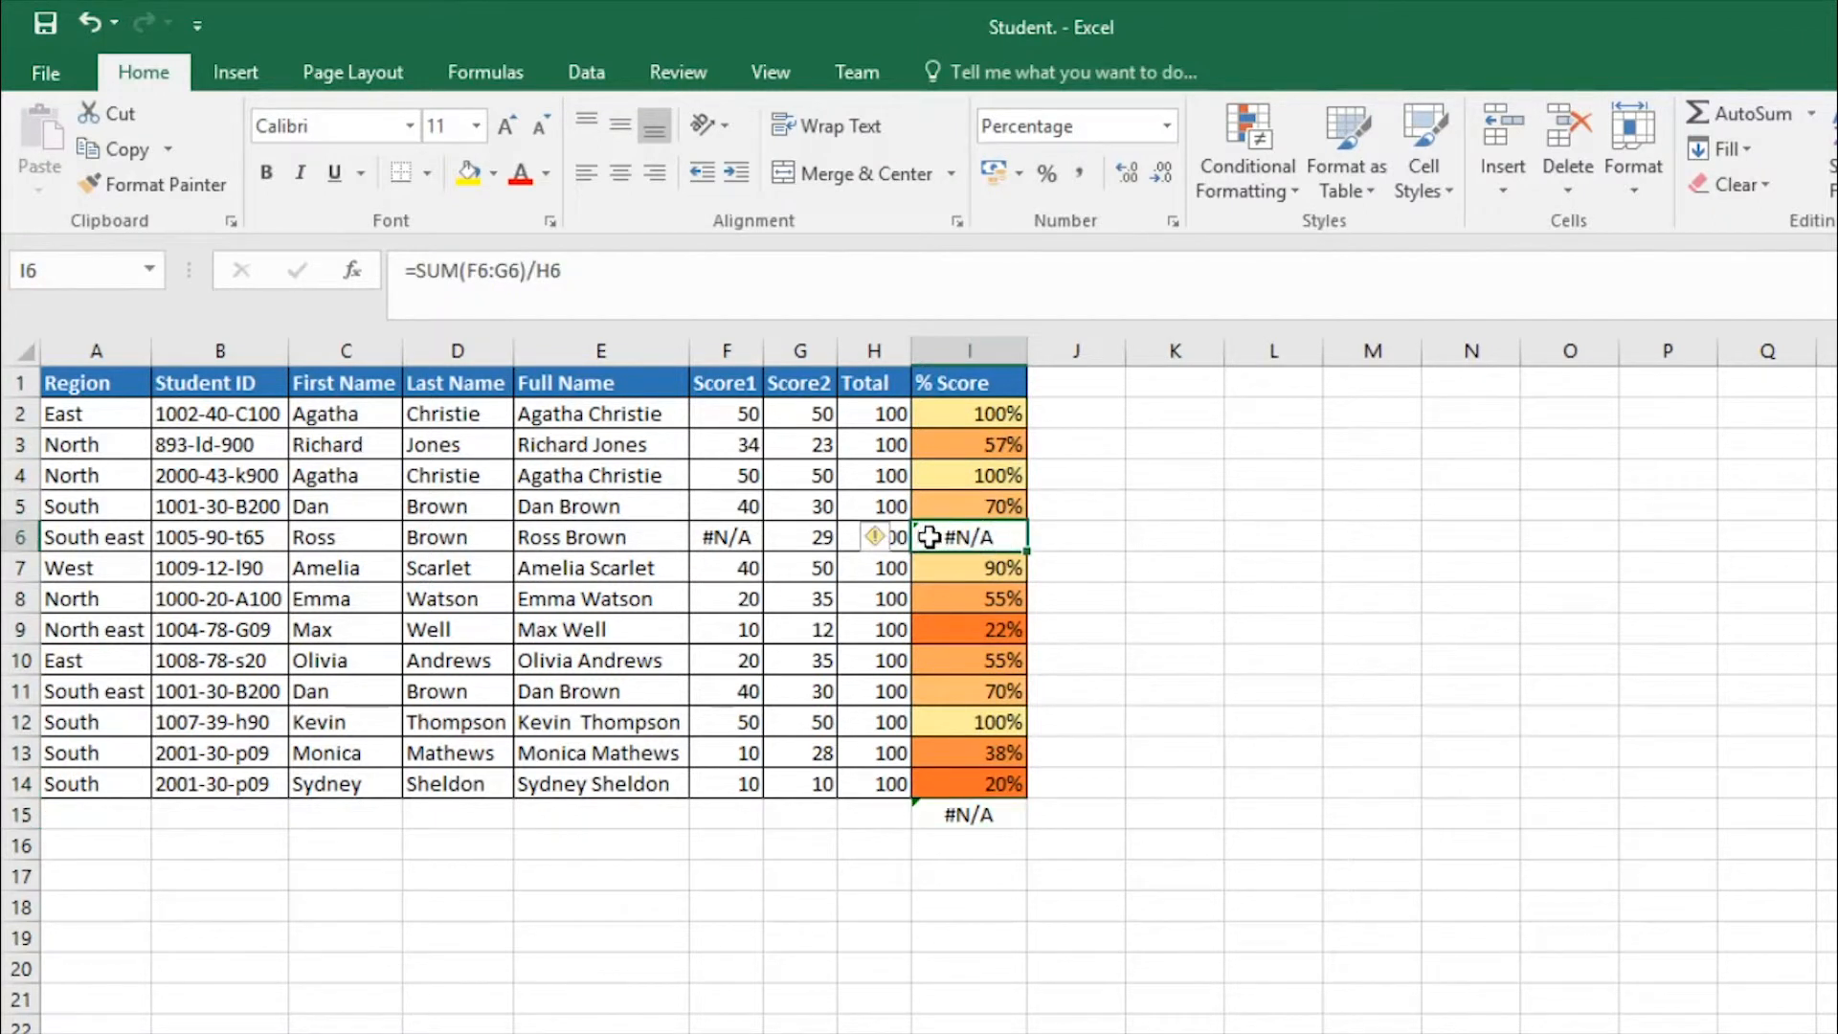
pyautogui.click(877, 537)
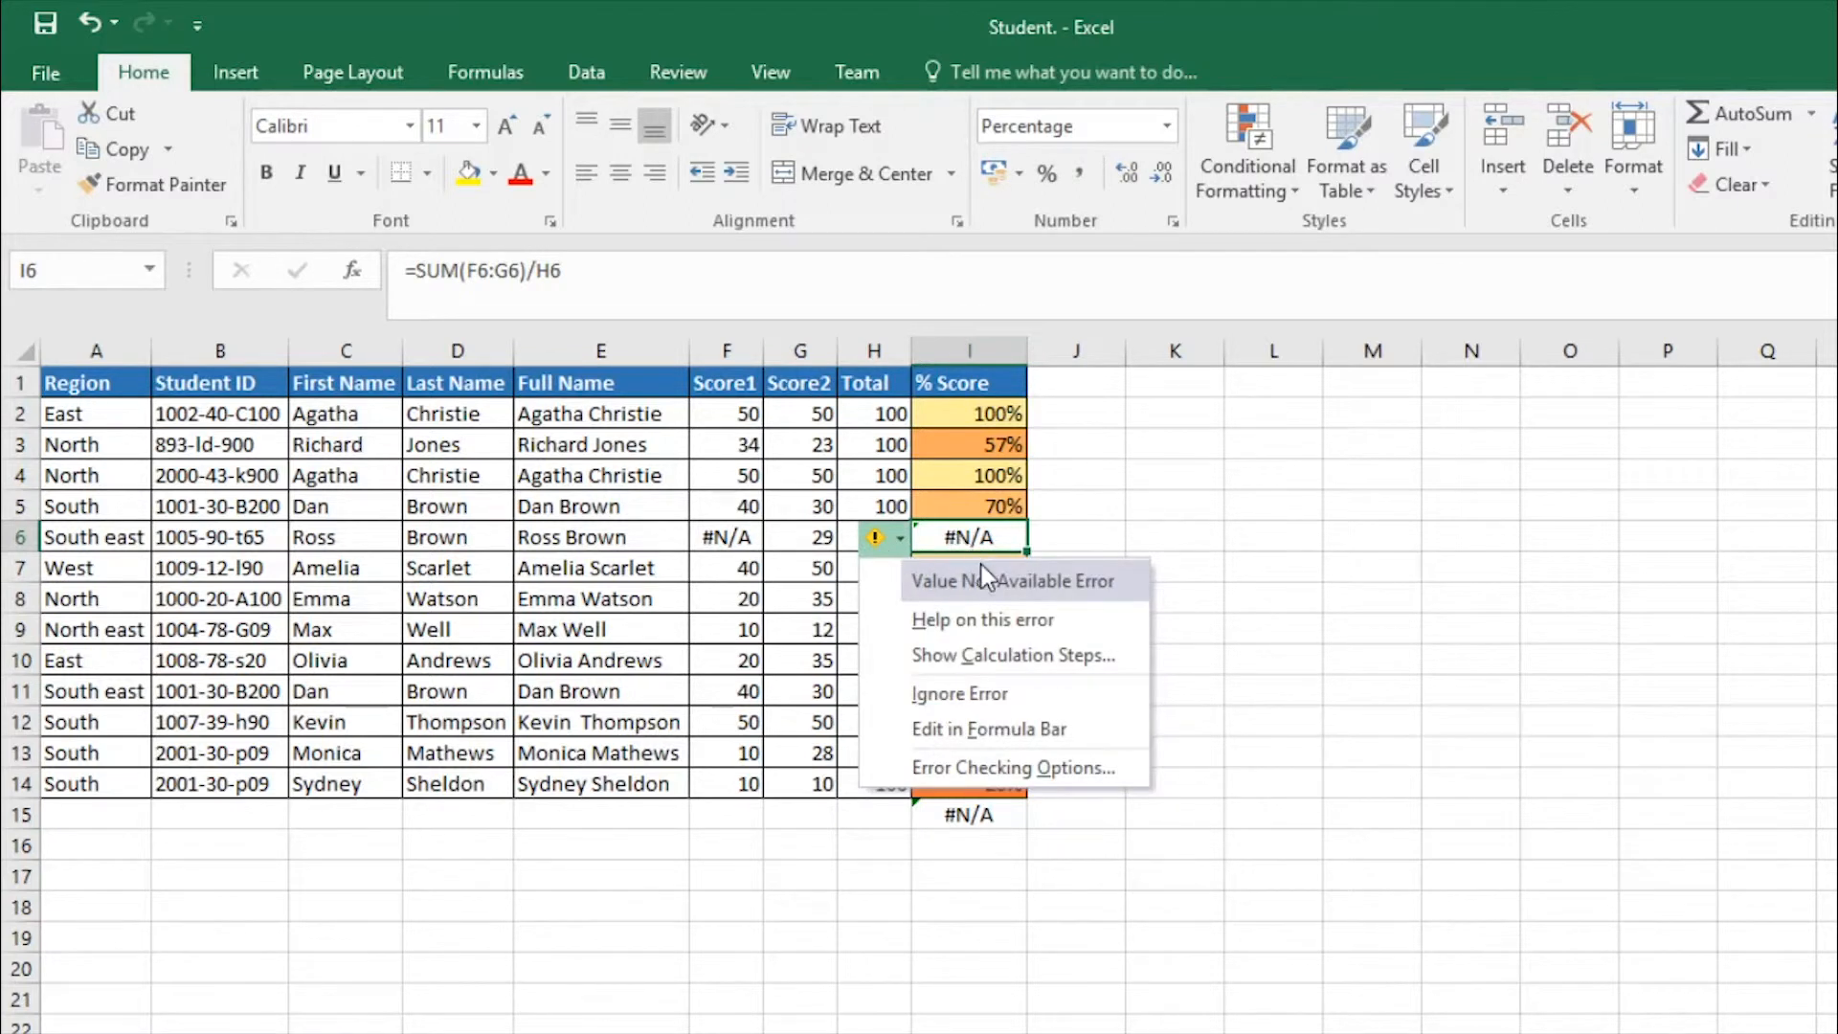
pyautogui.click(1006, 810)
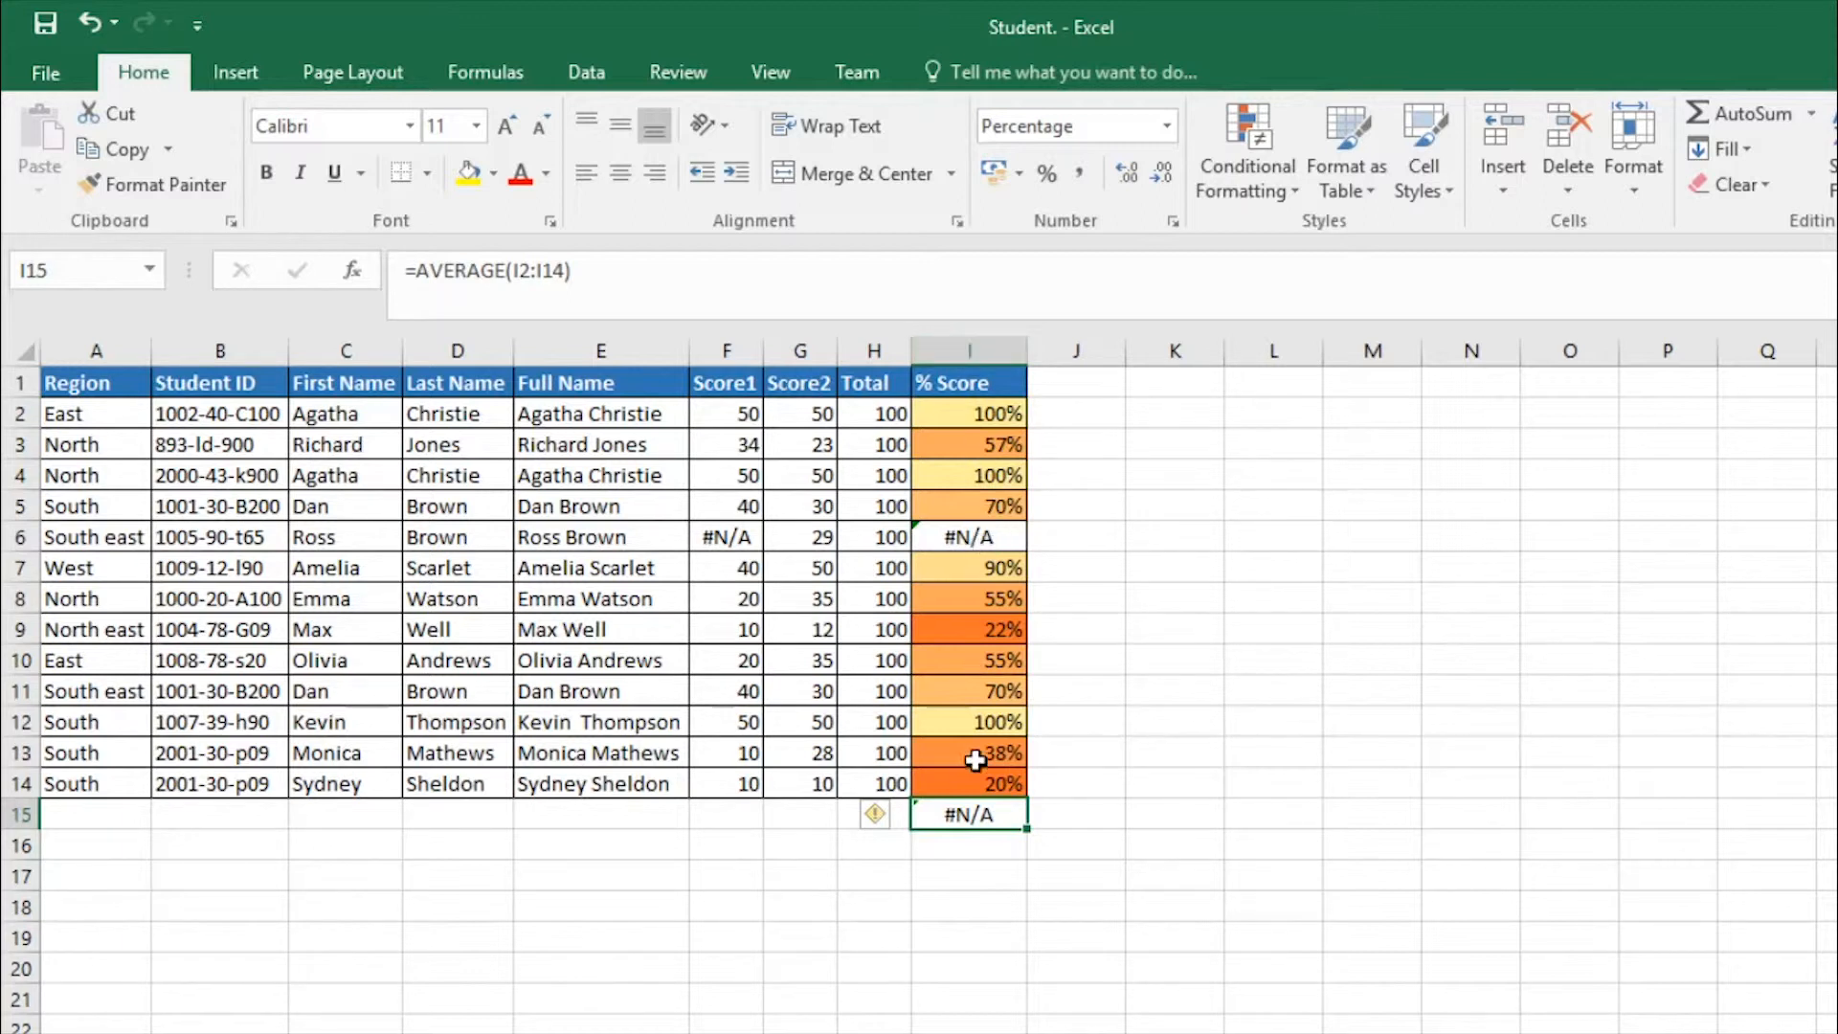
pyautogui.press('Delete')
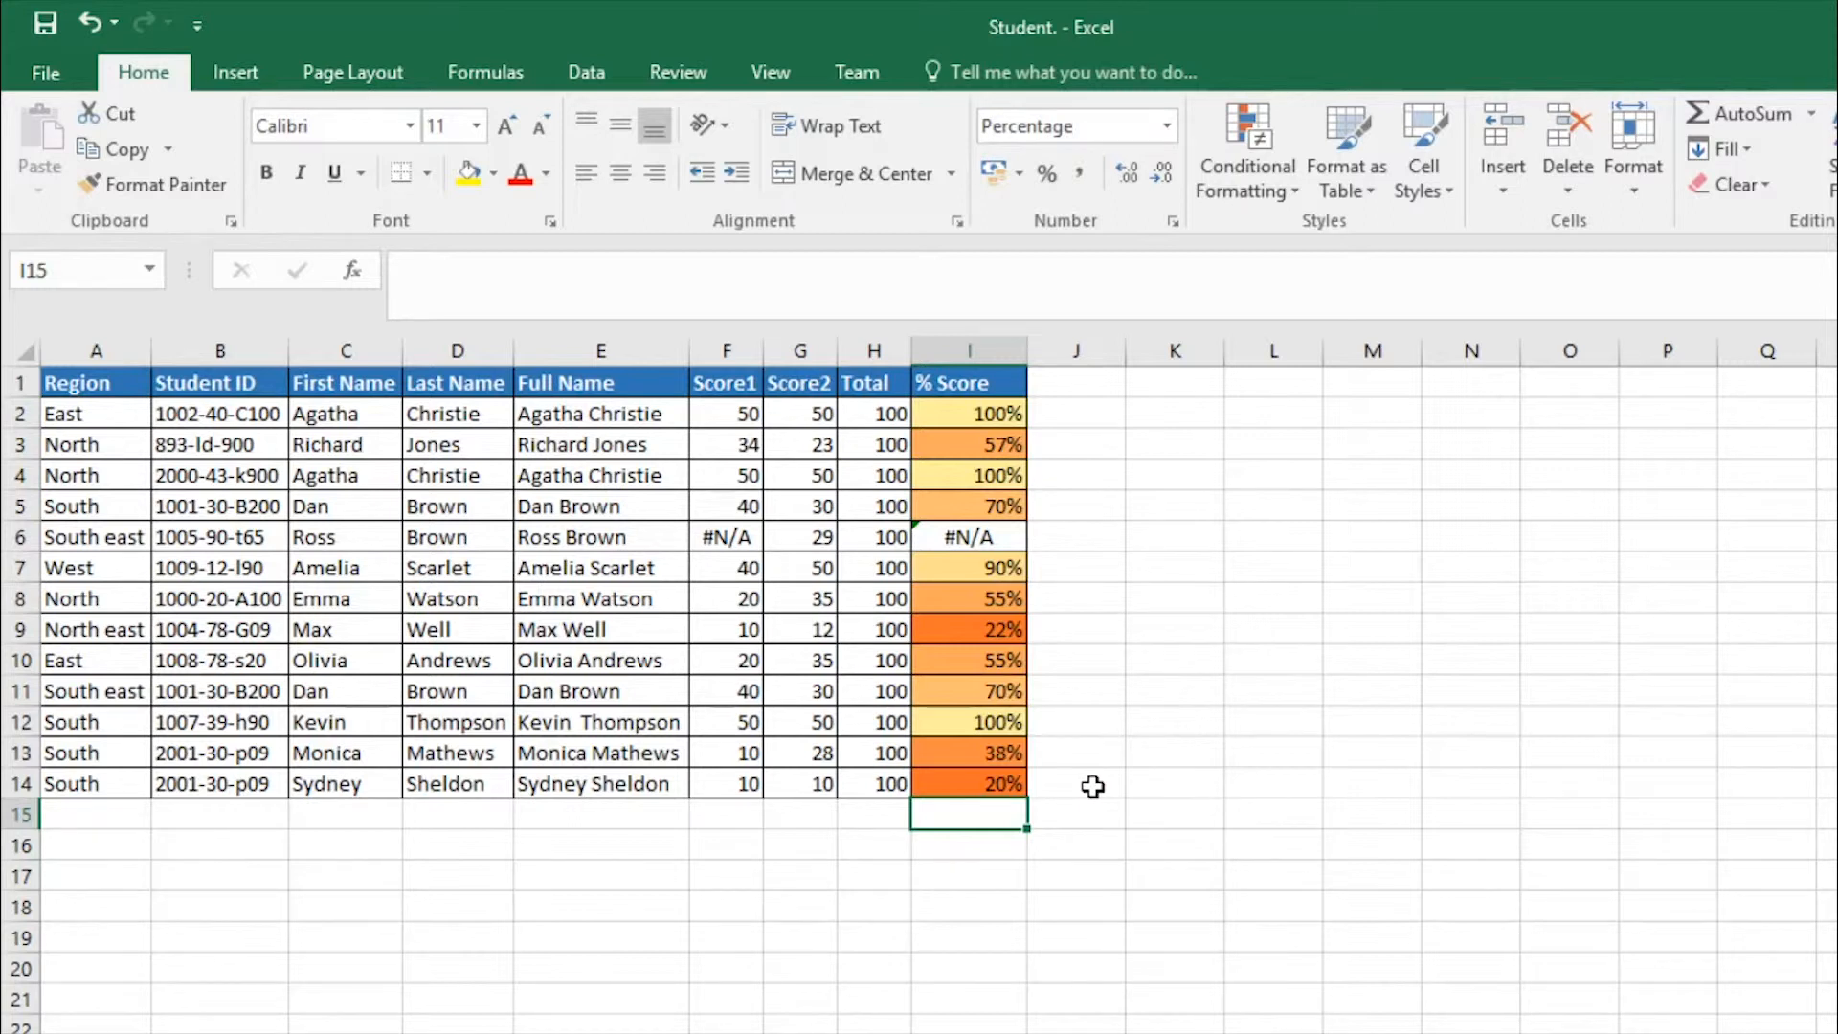
# Step: Enter =AGGREGATE(1,6,I2:I14) in cell I15 to average the % Score column while ignoring error values
pyautogui.moveTo(958, 413); pyautogui.dragTo(971, 775)
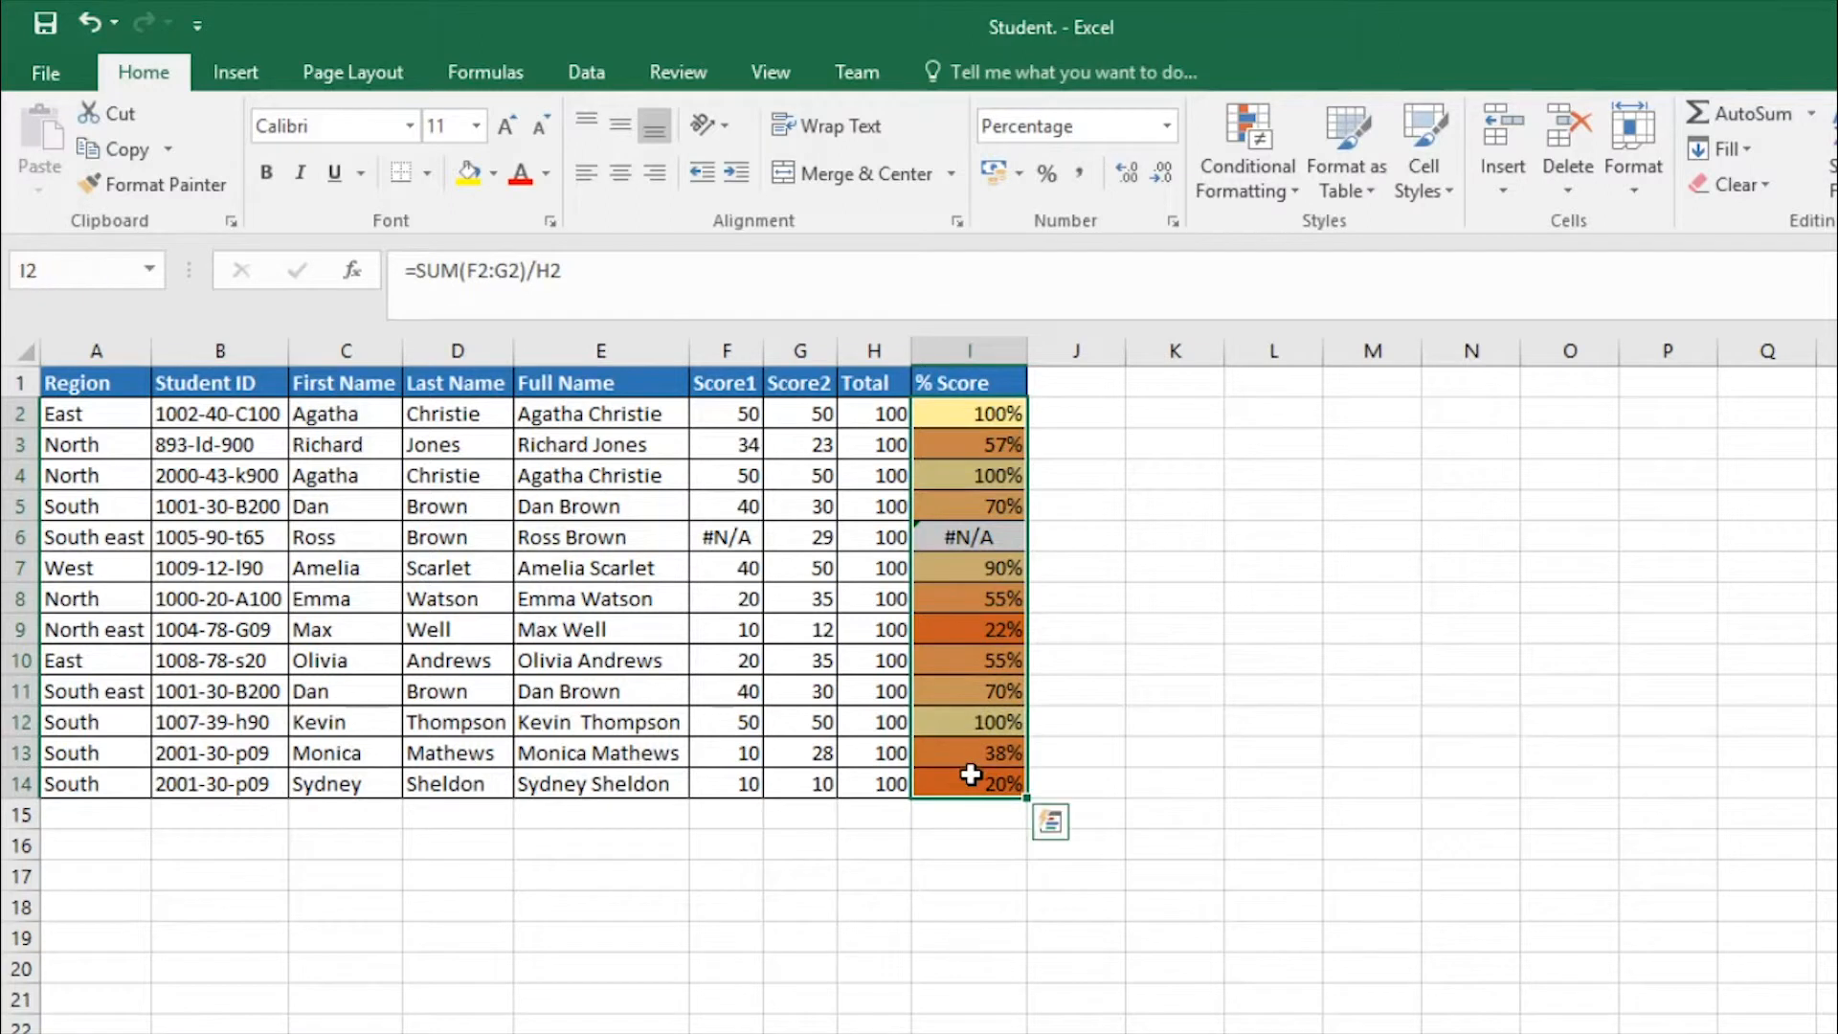
pyautogui.click(989, 820)
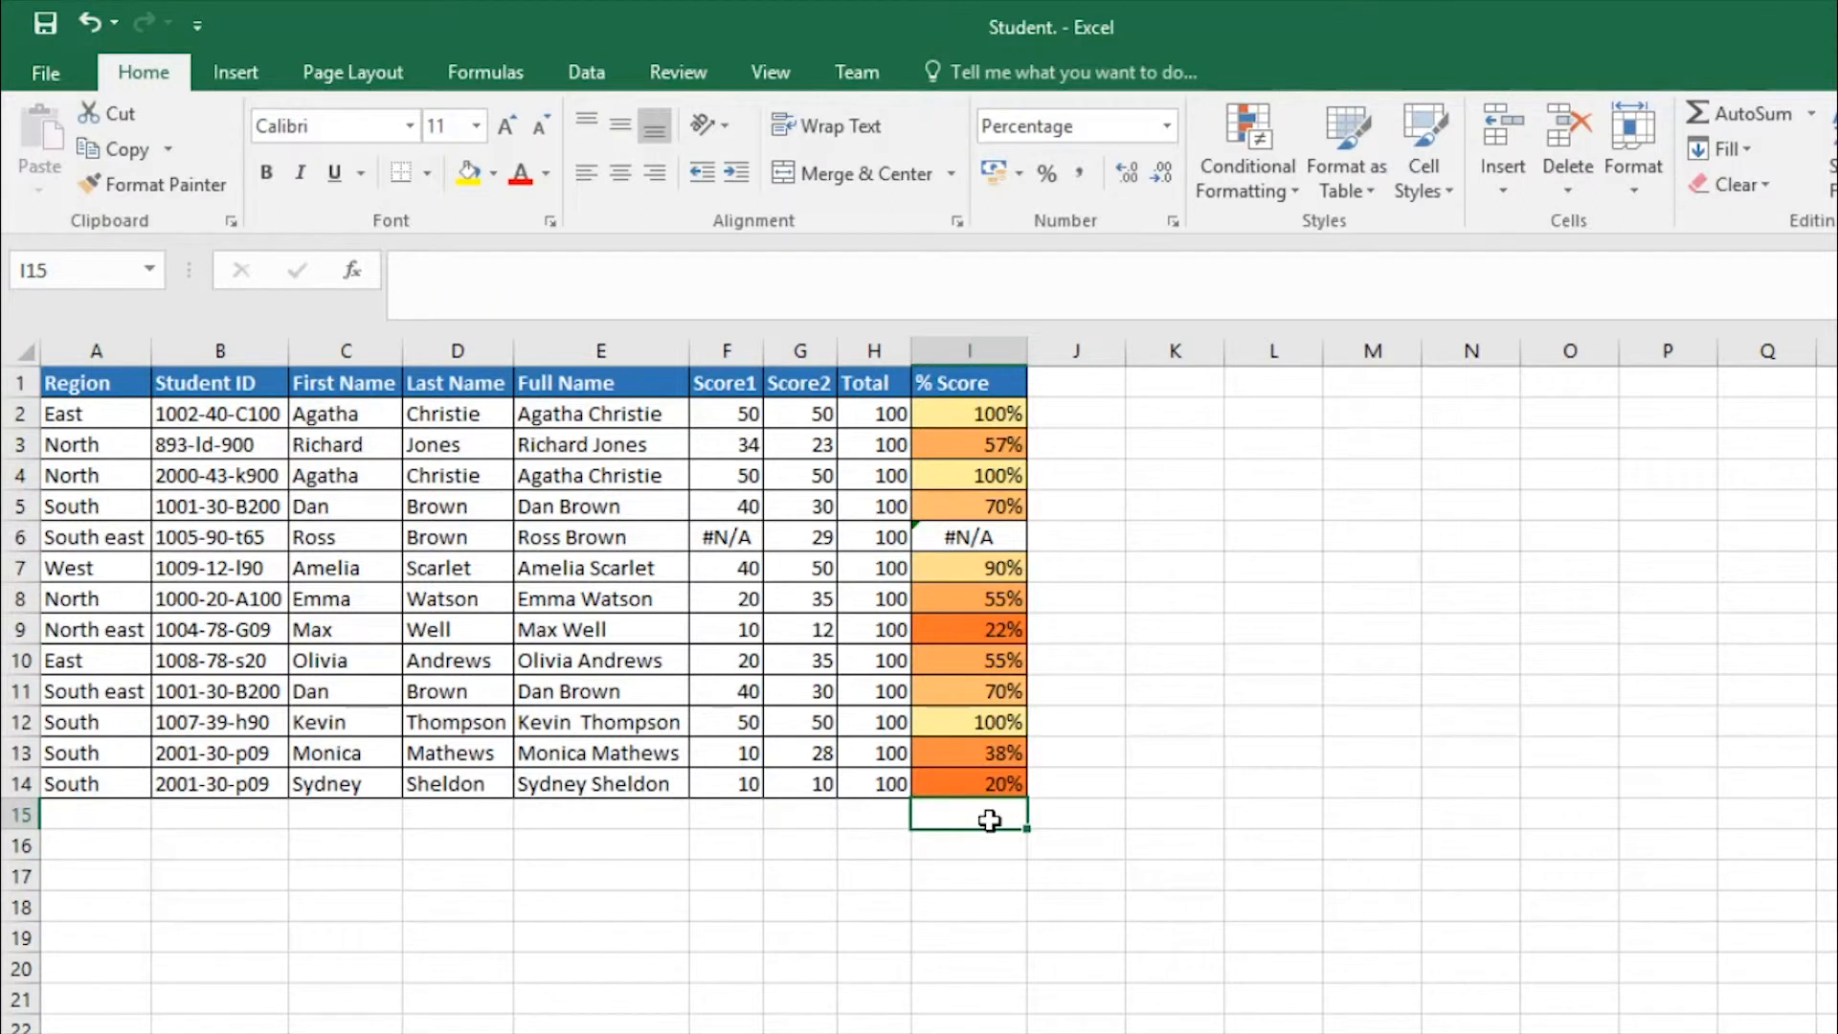
pyautogui.write('=ag')
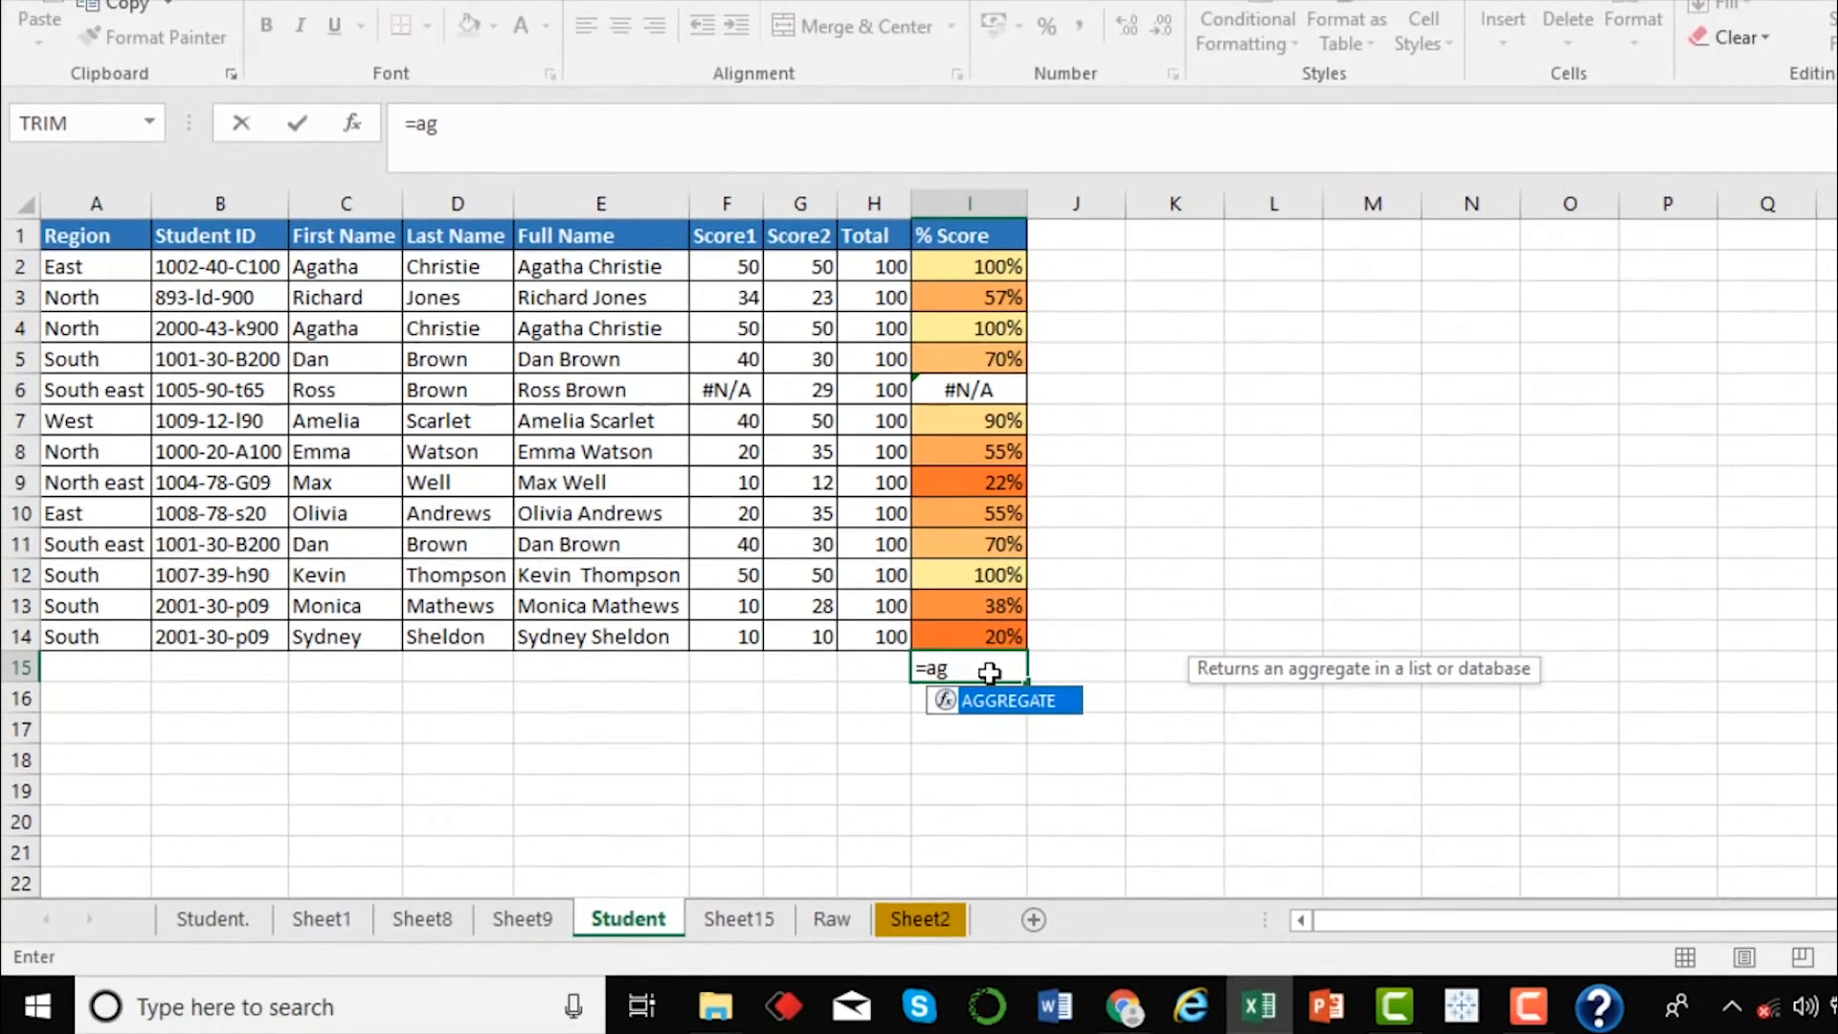
pyautogui.press('Tab')
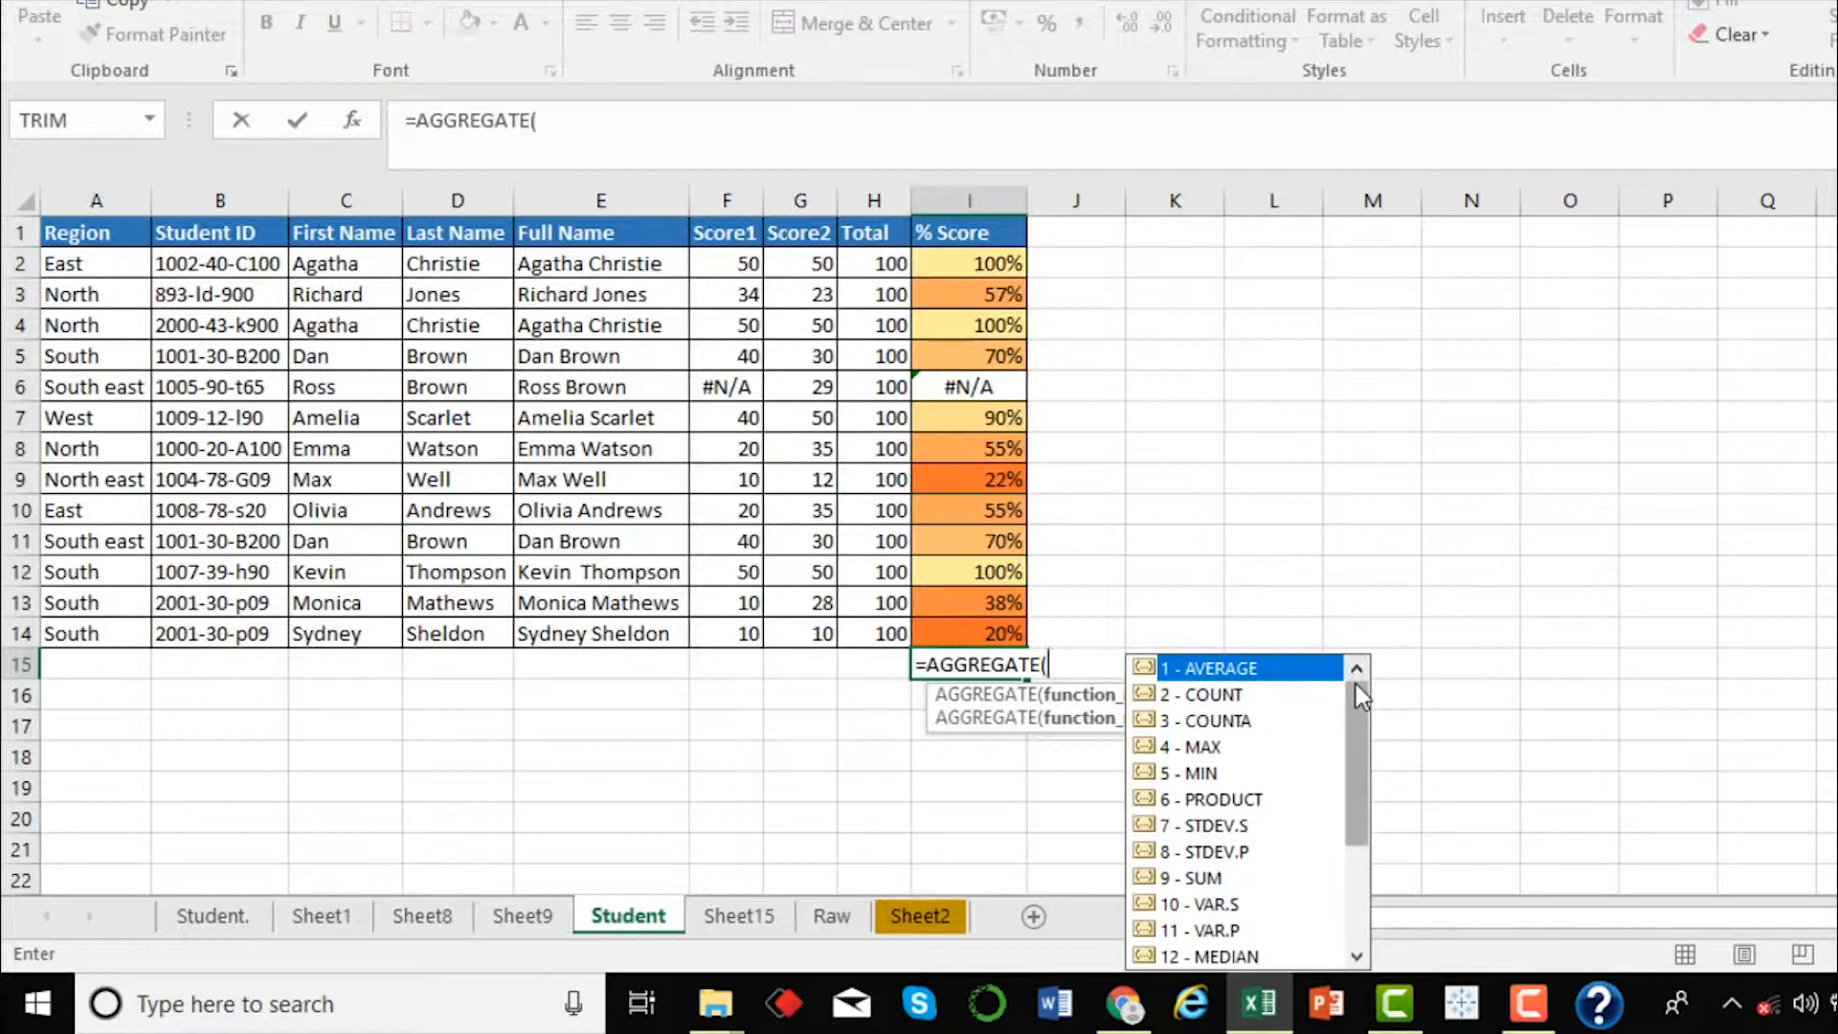
pyautogui.moveTo(1356, 683)
pyautogui.mouseDown()
pyautogui.moveTo(1352, 813)
pyautogui.moveTo(1362, 670)
pyautogui.mouseUp()
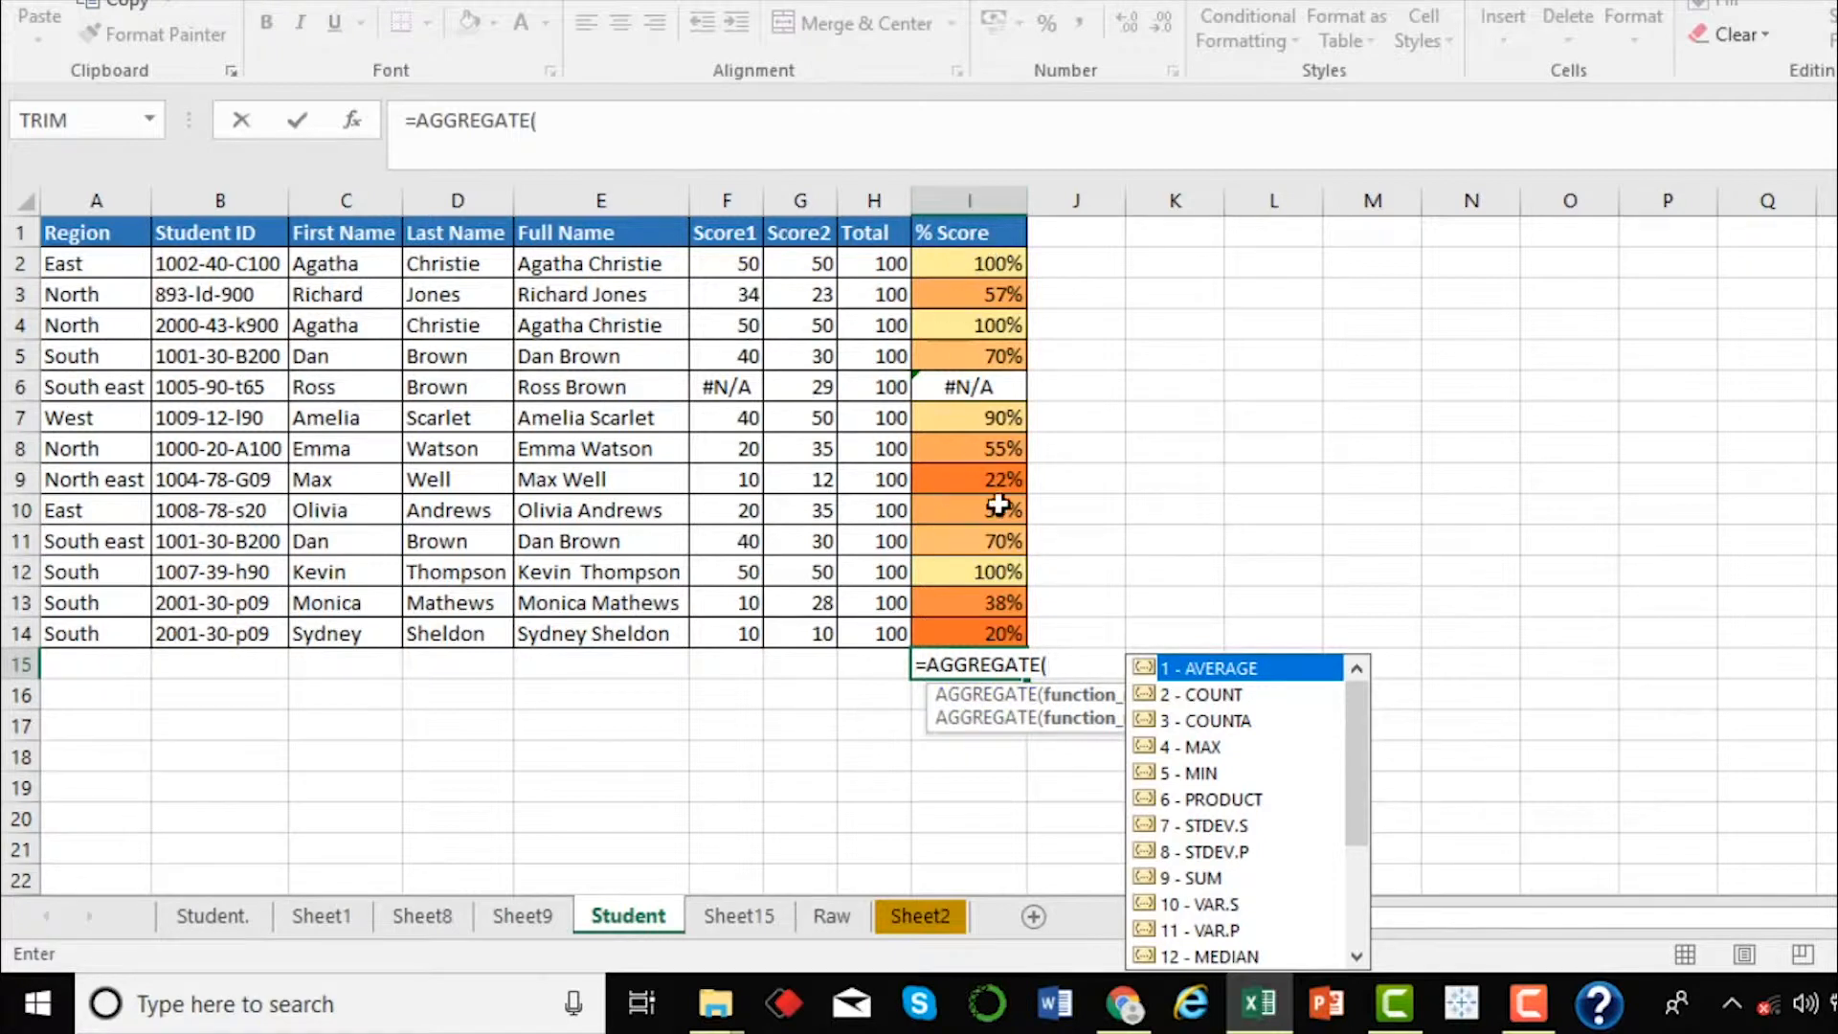
pyautogui.doubleClick(1235, 670)
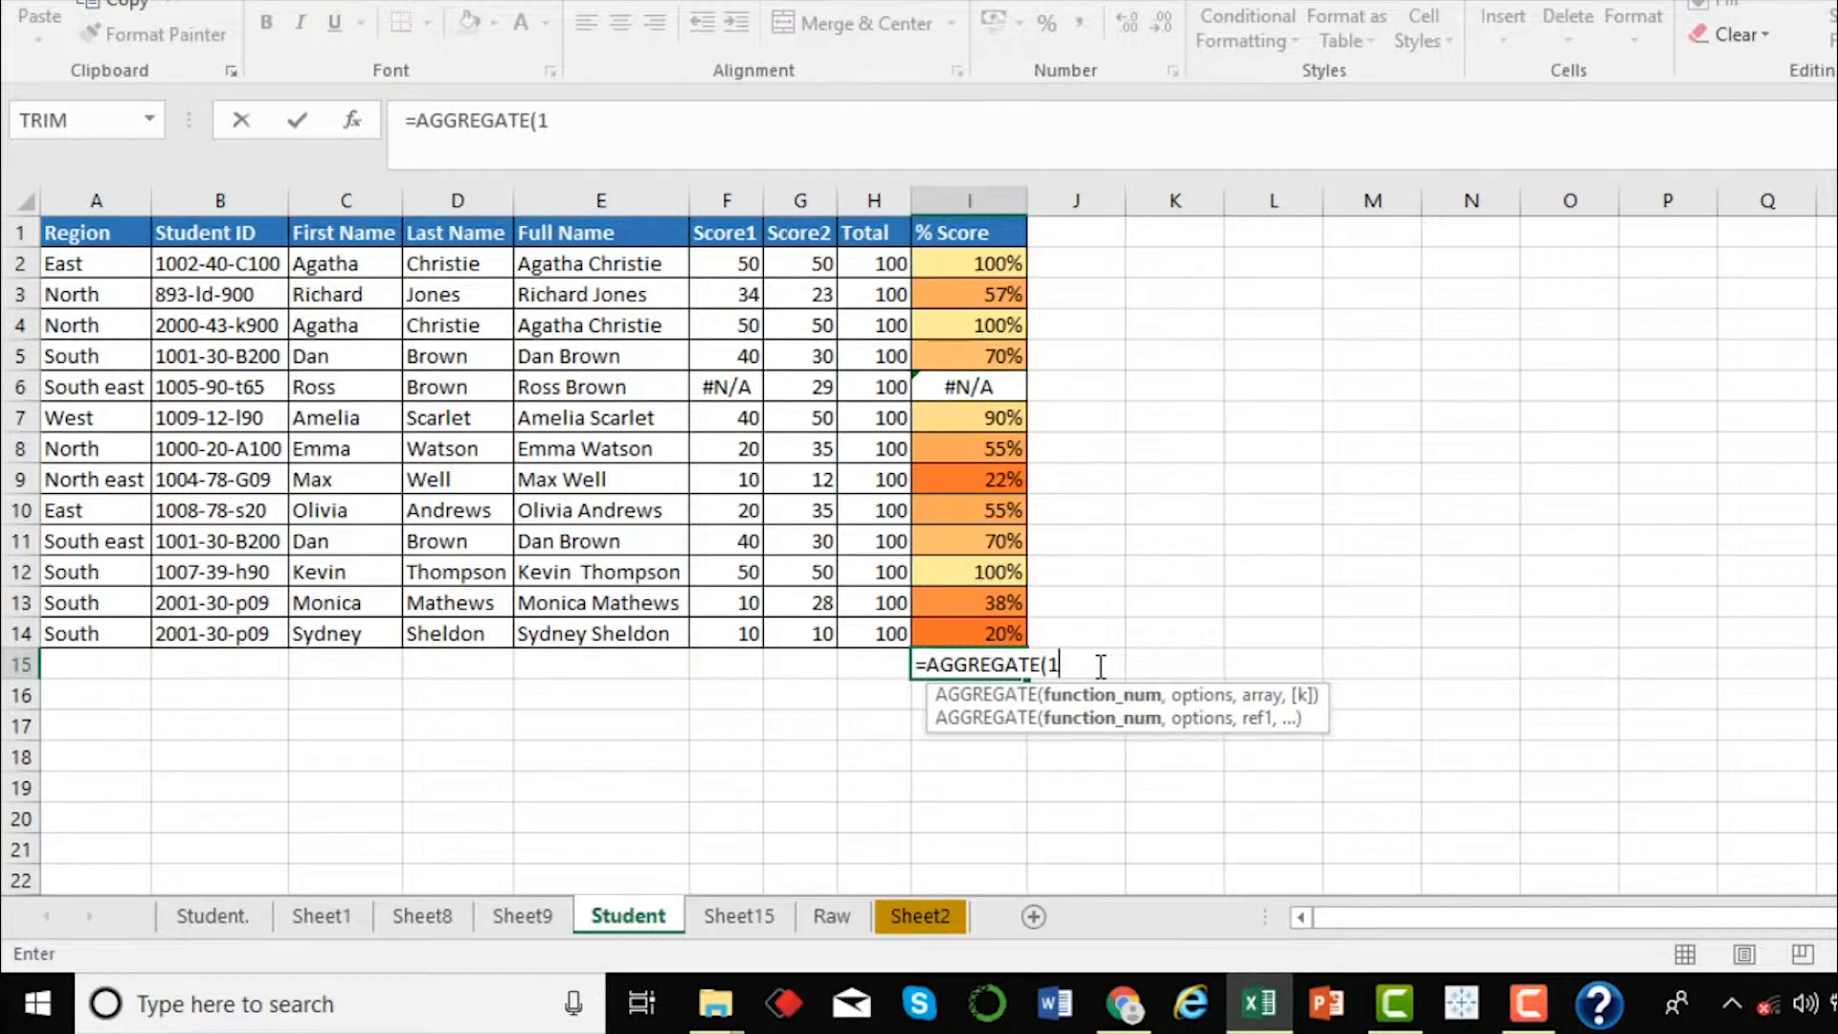
pyautogui.write(',')
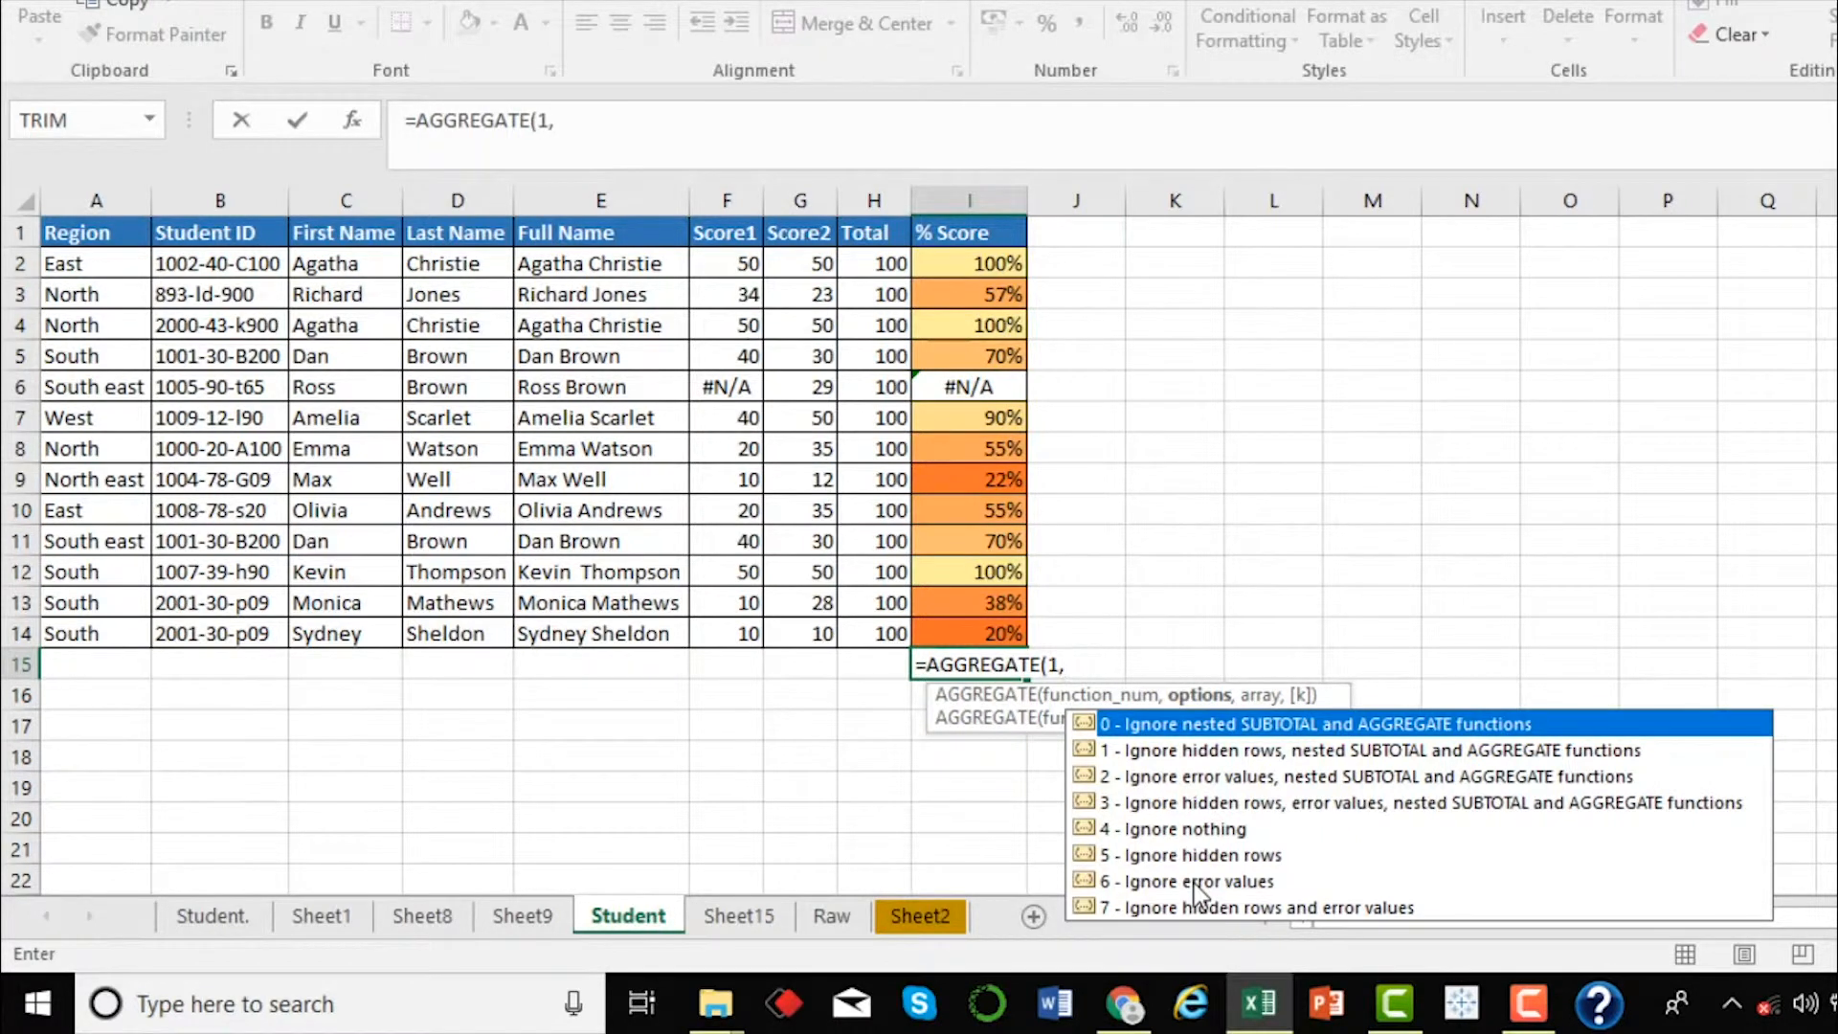
pyautogui.click(1158, 888)
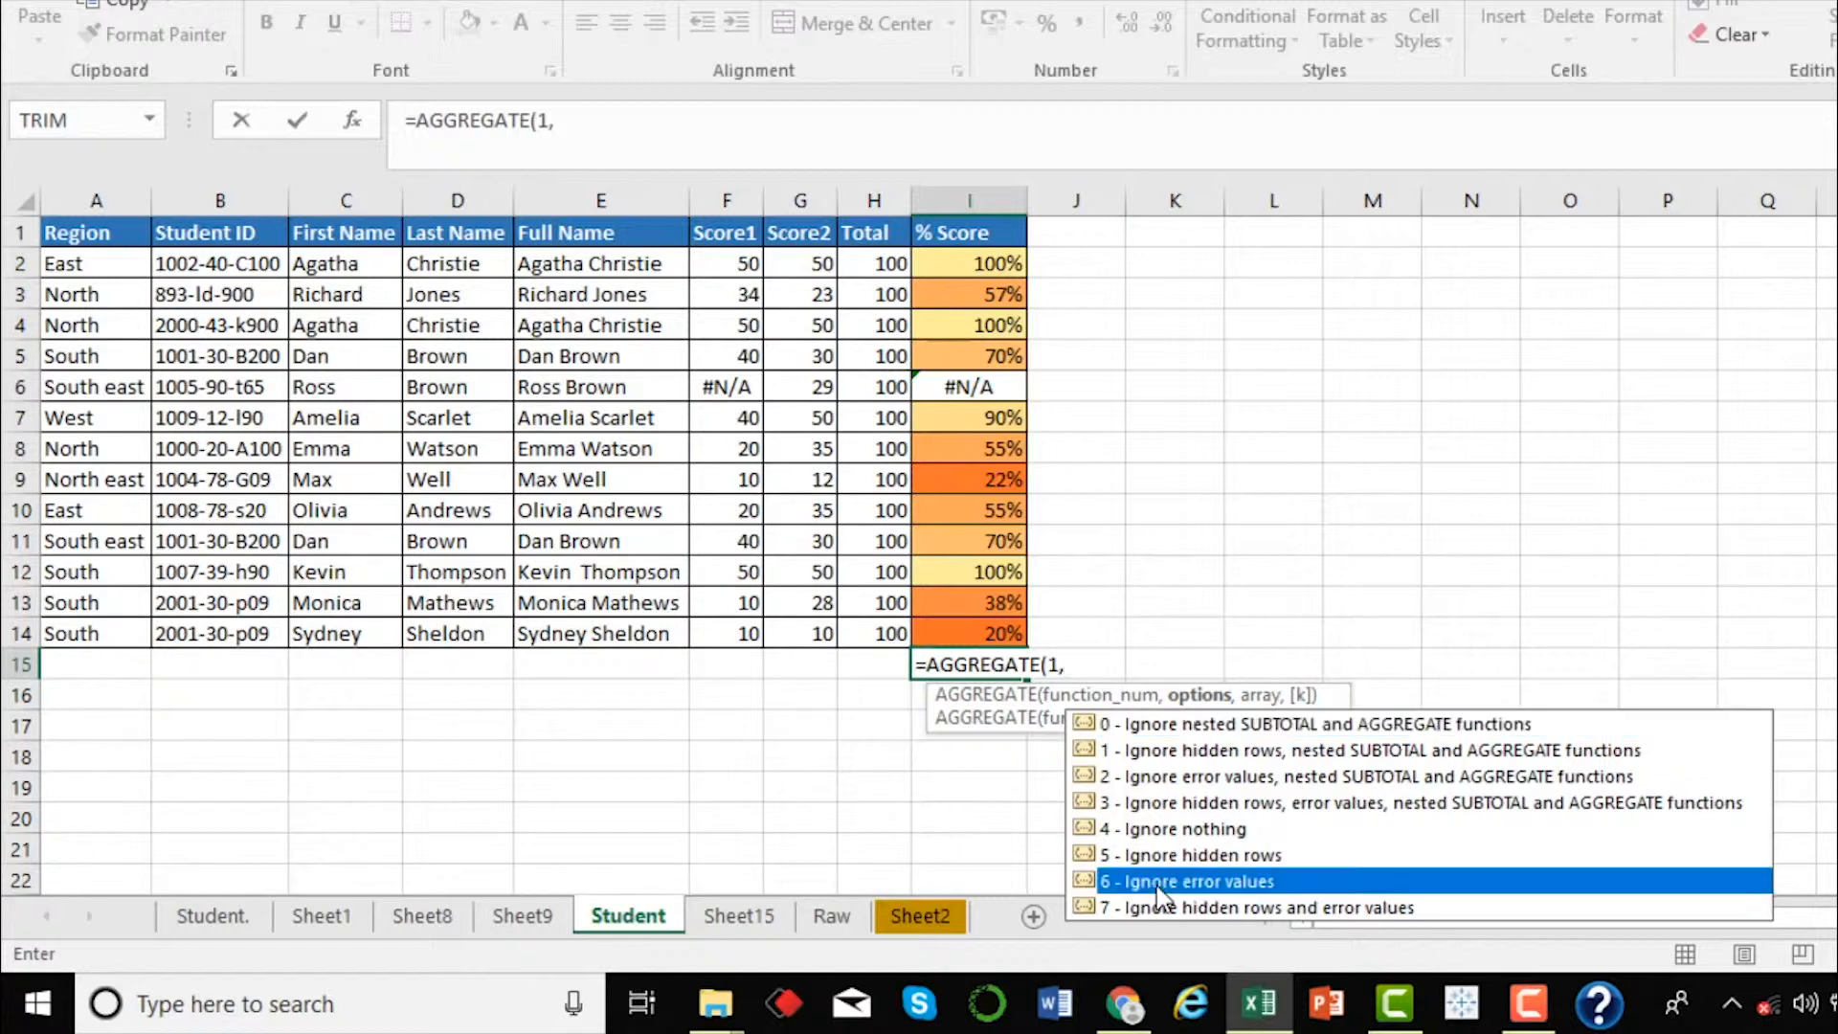
pyautogui.doubleClick(1158, 881)
pyautogui.write(',')
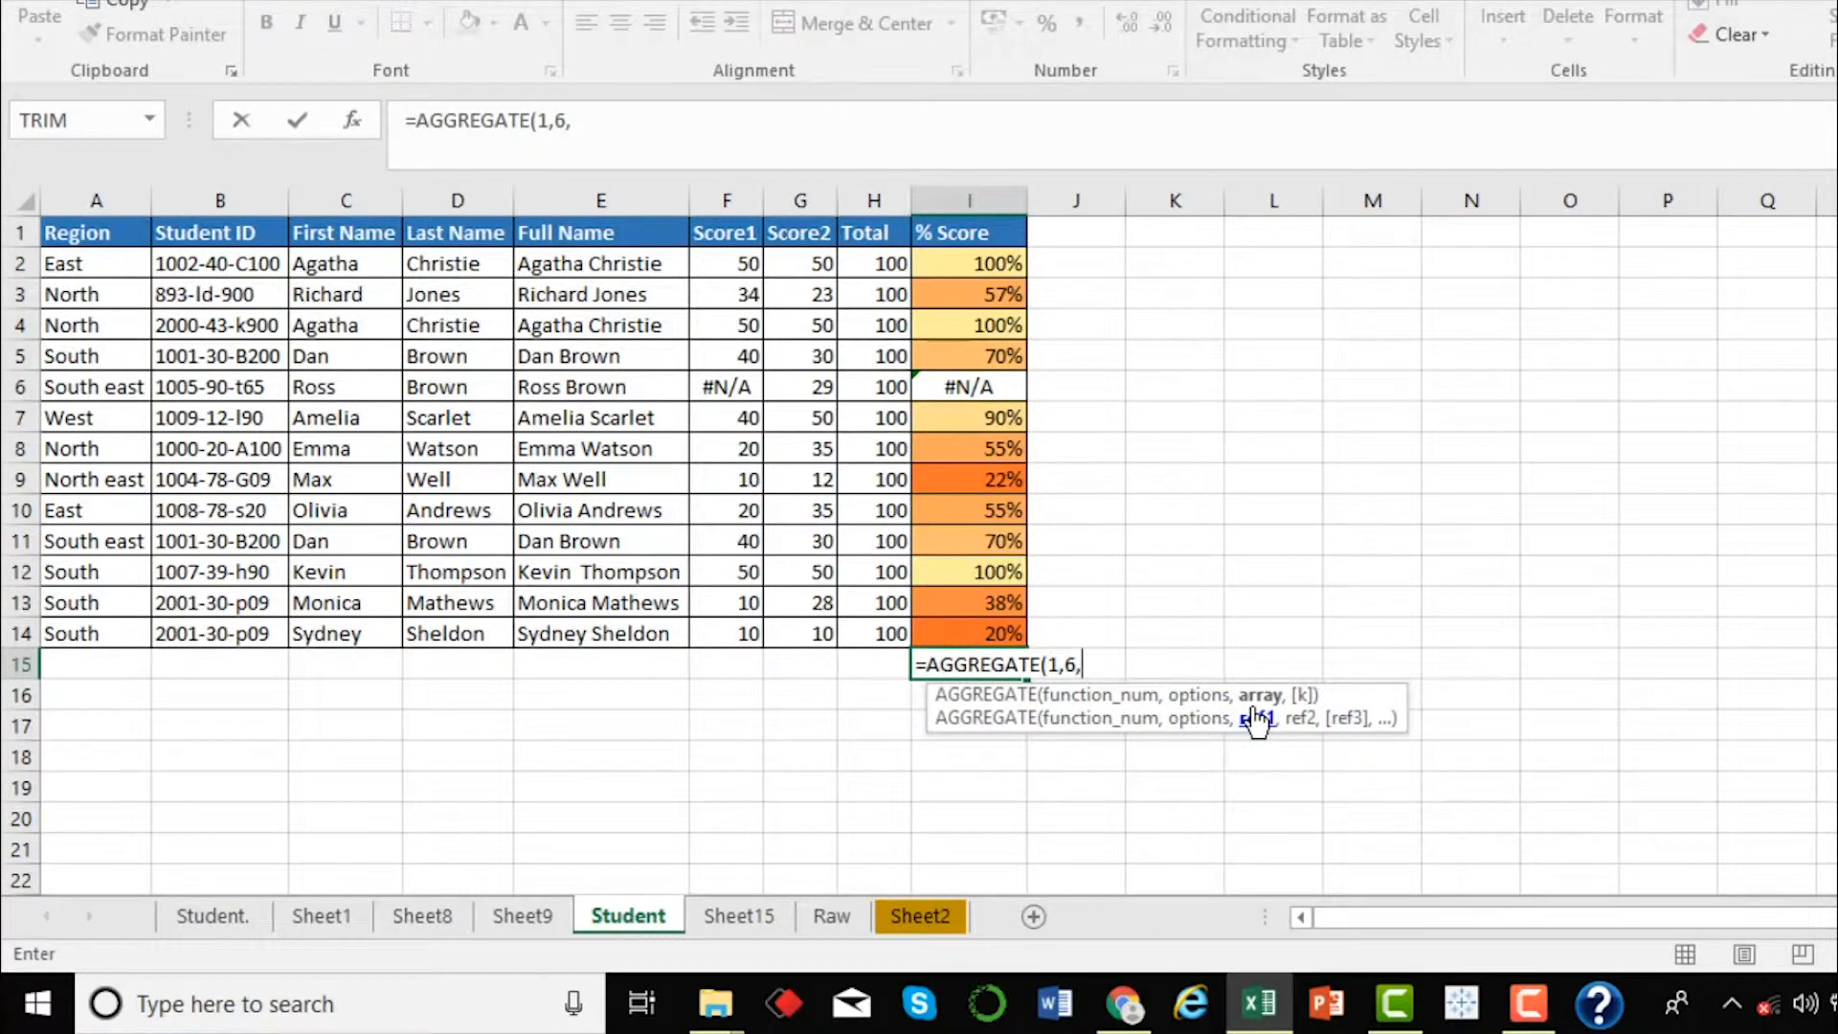
pyautogui.moveTo(972, 263); pyautogui.dragTo(973, 626)
pyautogui.write(')')
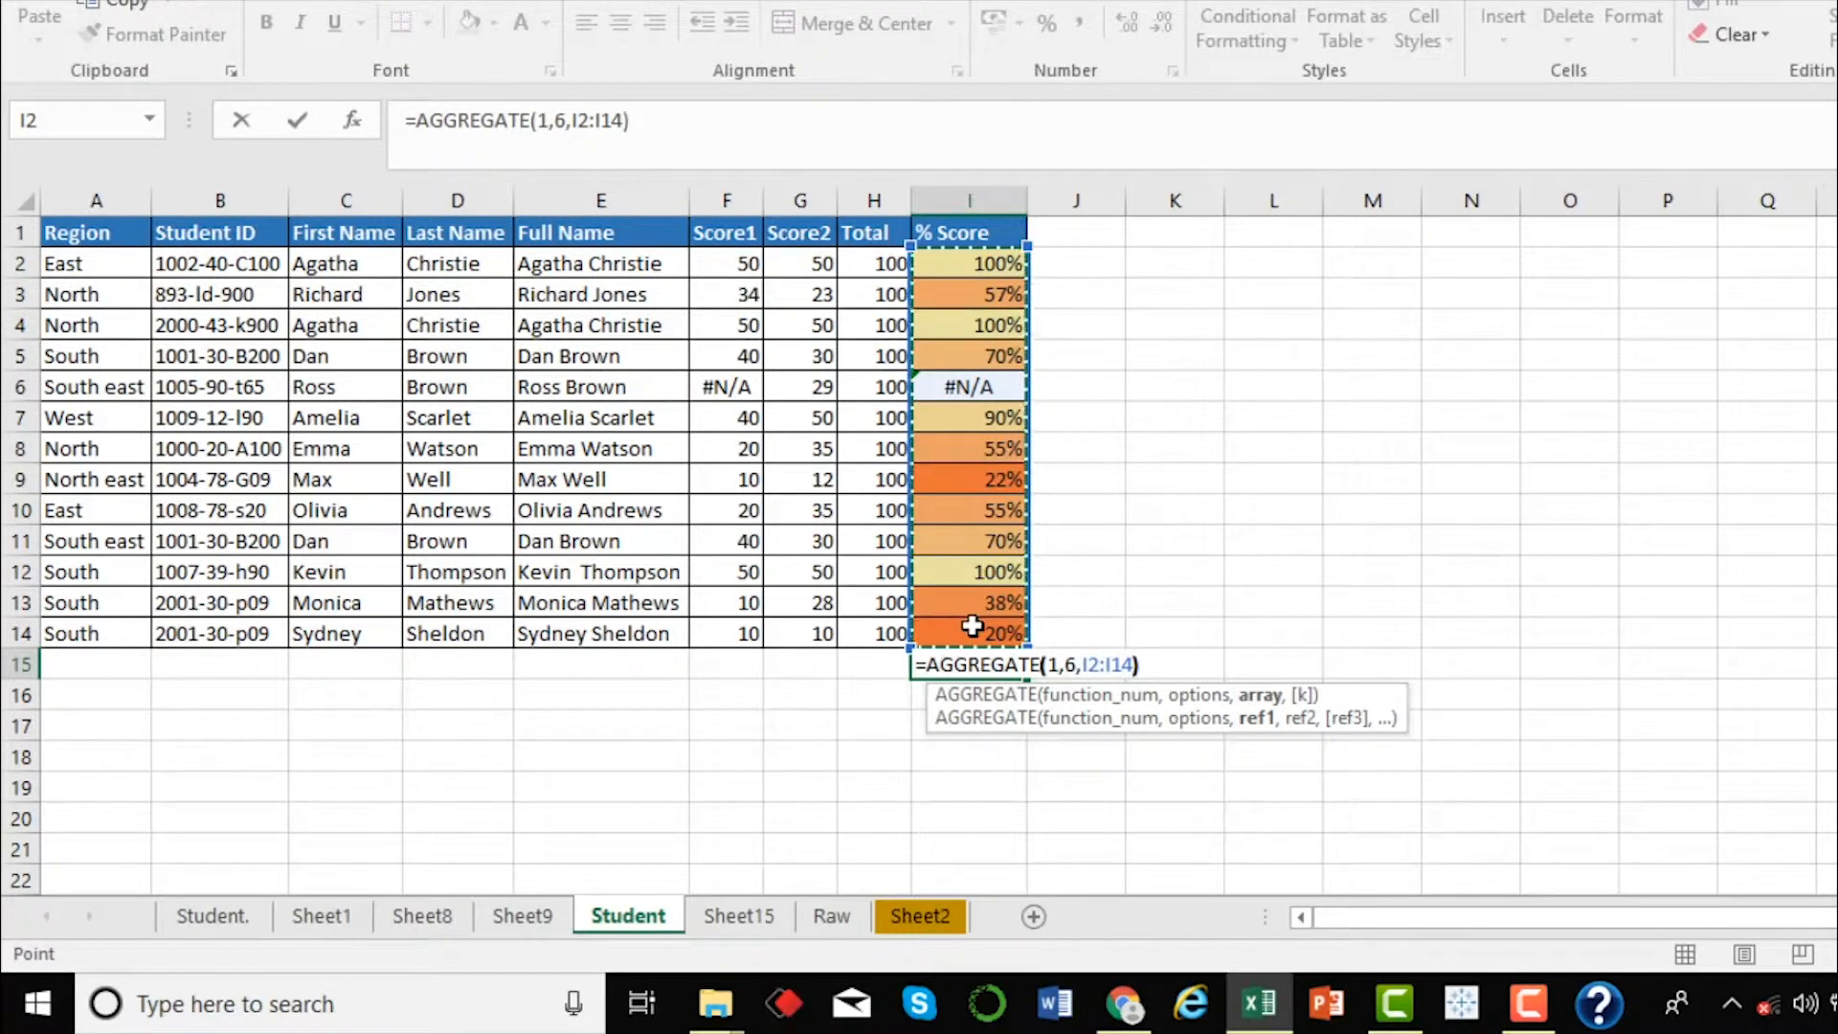
pyautogui.press('Return')
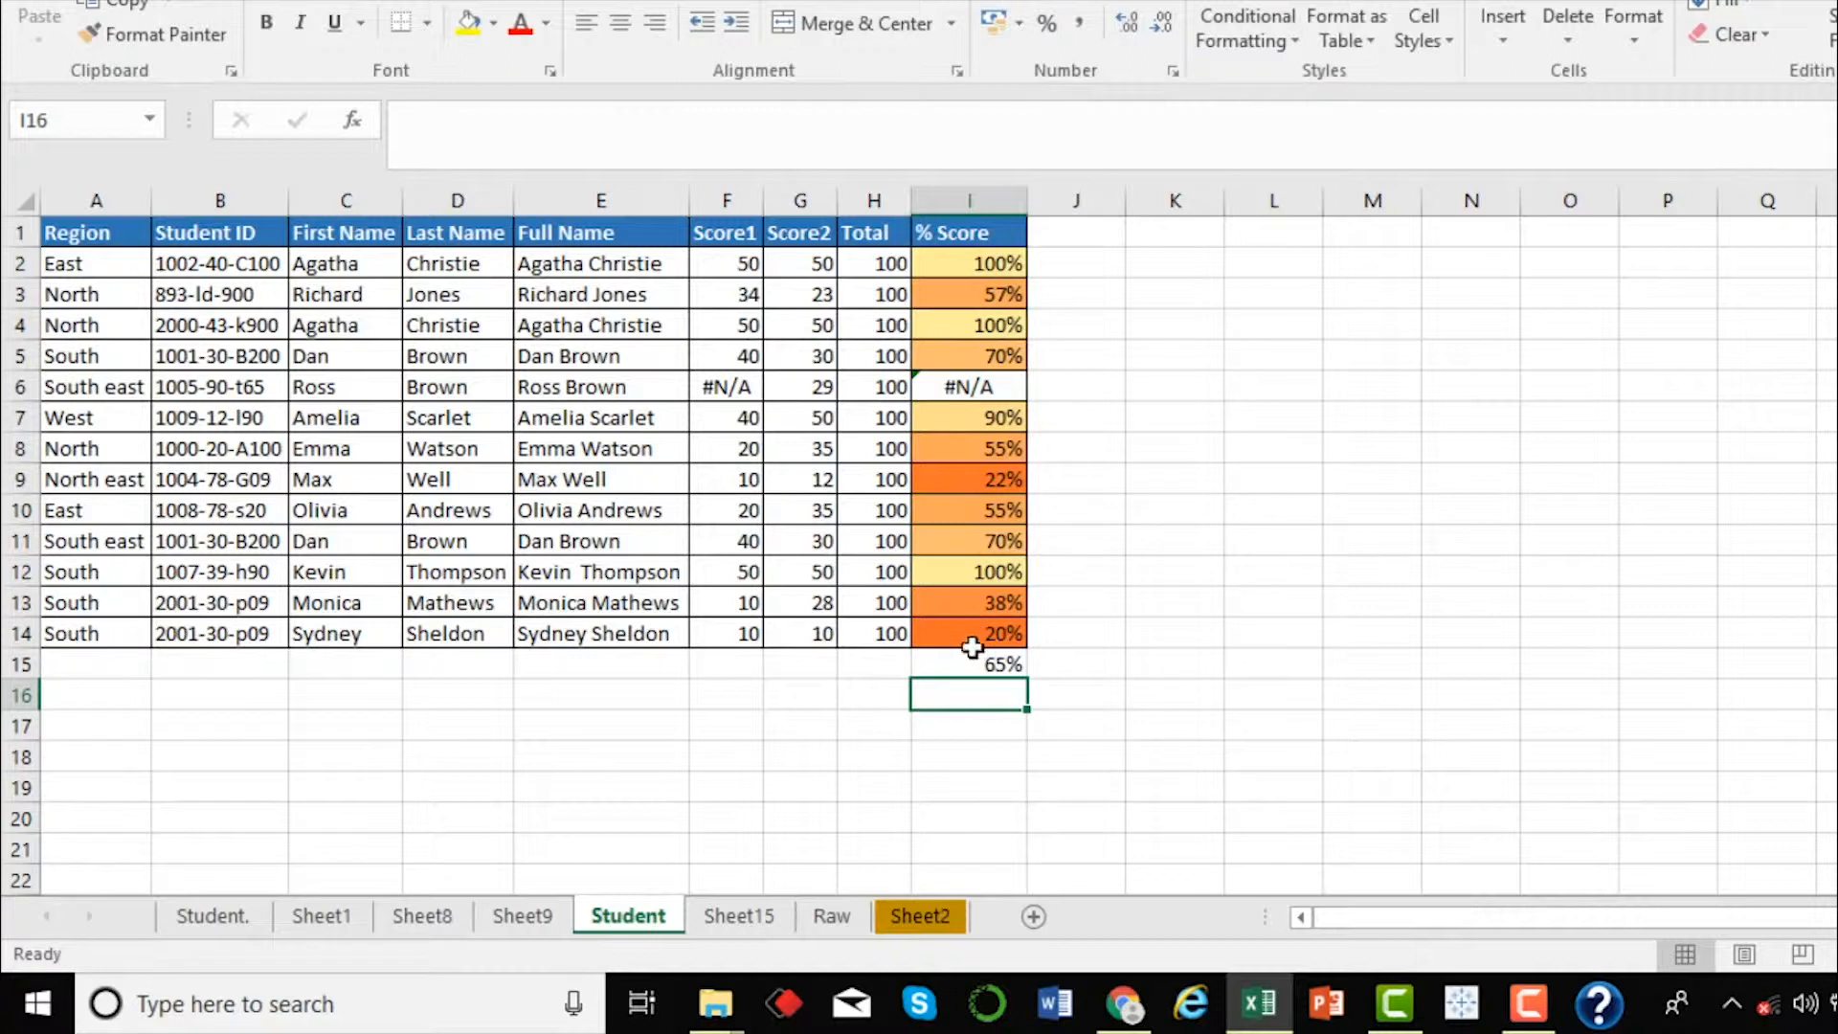
# Step: Review the formulas in I15 and I6, and hide rows 4 to 10 of the student table
pyautogui.click(968, 663)
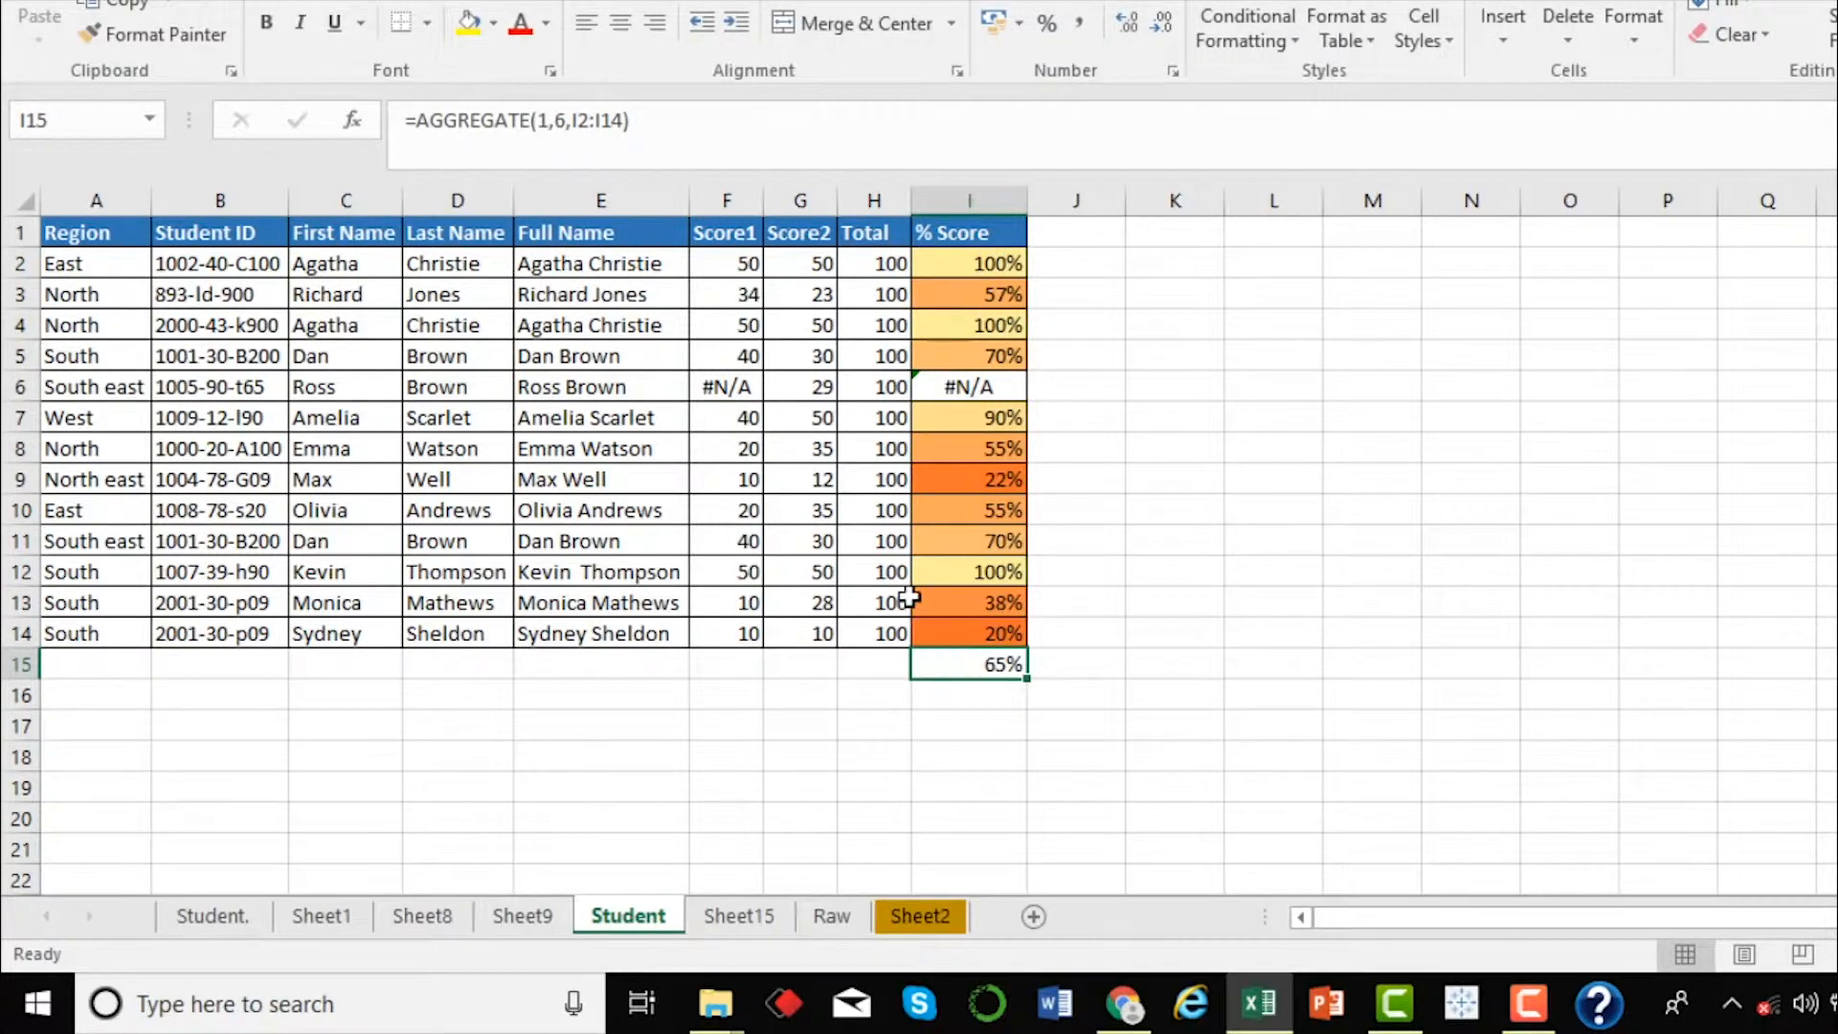
pyautogui.moveTo(971, 260); pyautogui.dragTo(950, 637)
pyautogui.click(950, 667)
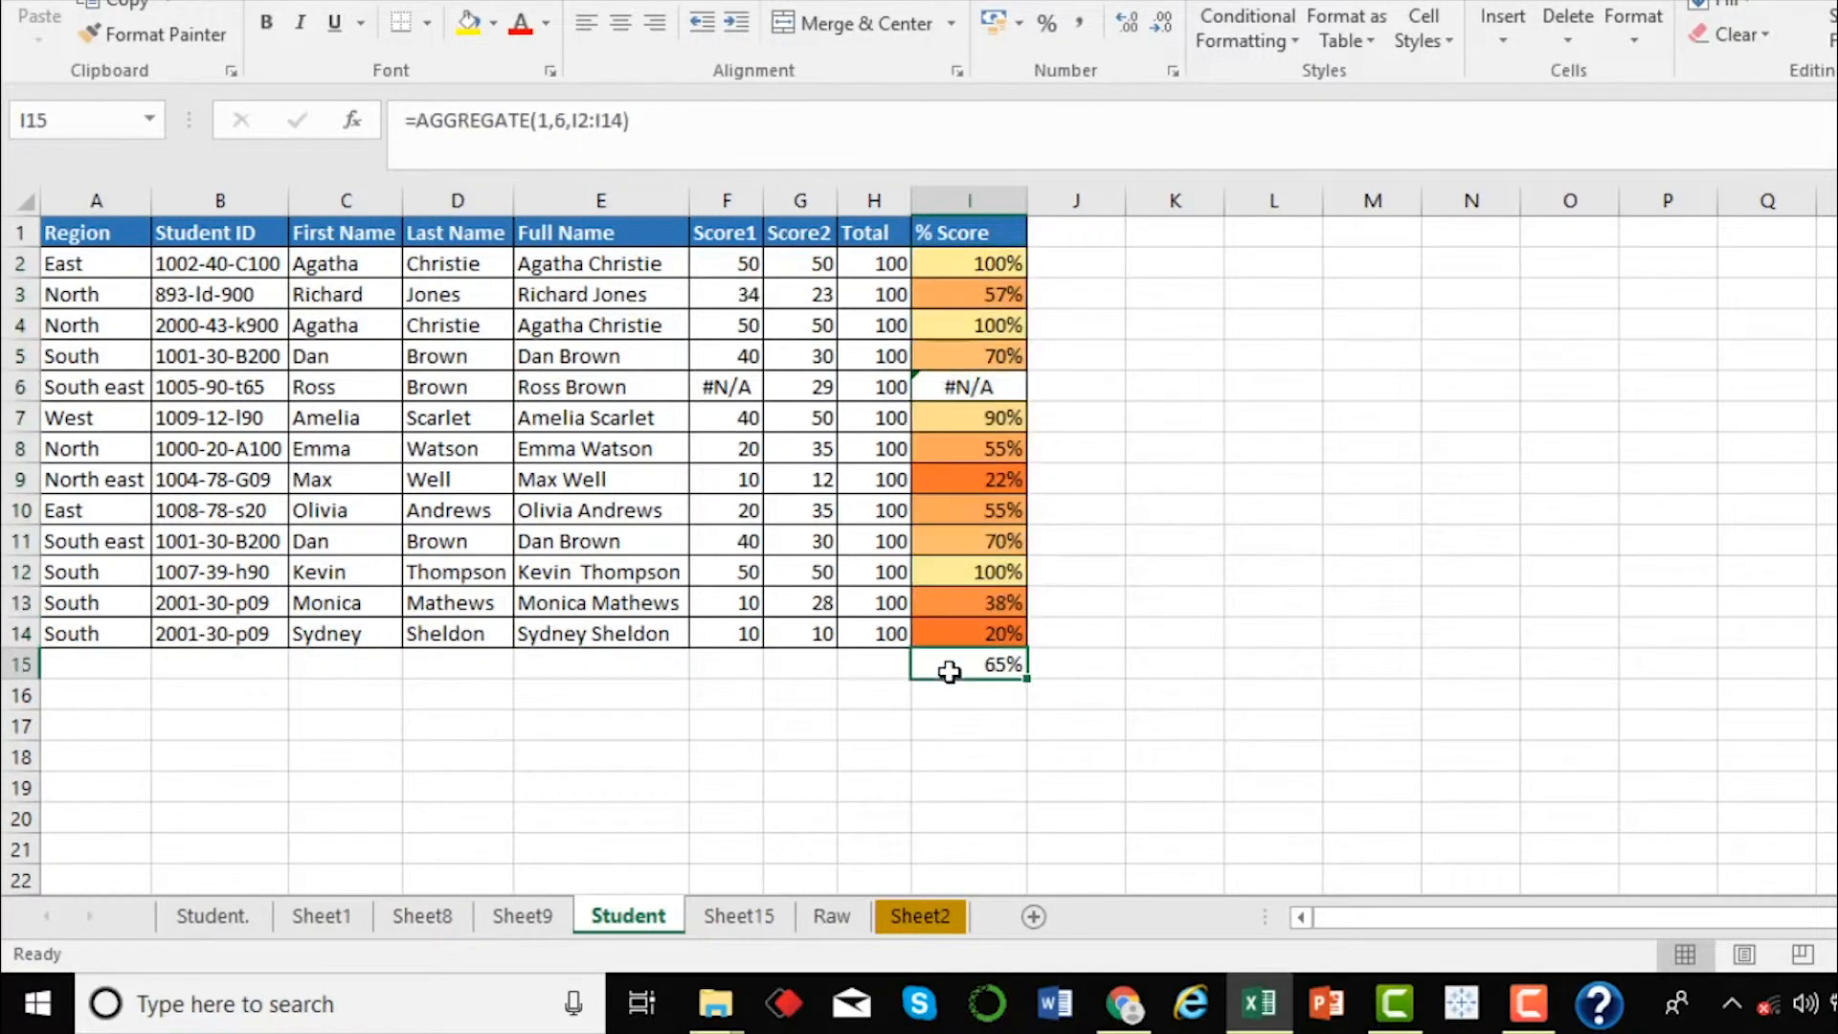
pyautogui.click(950, 386)
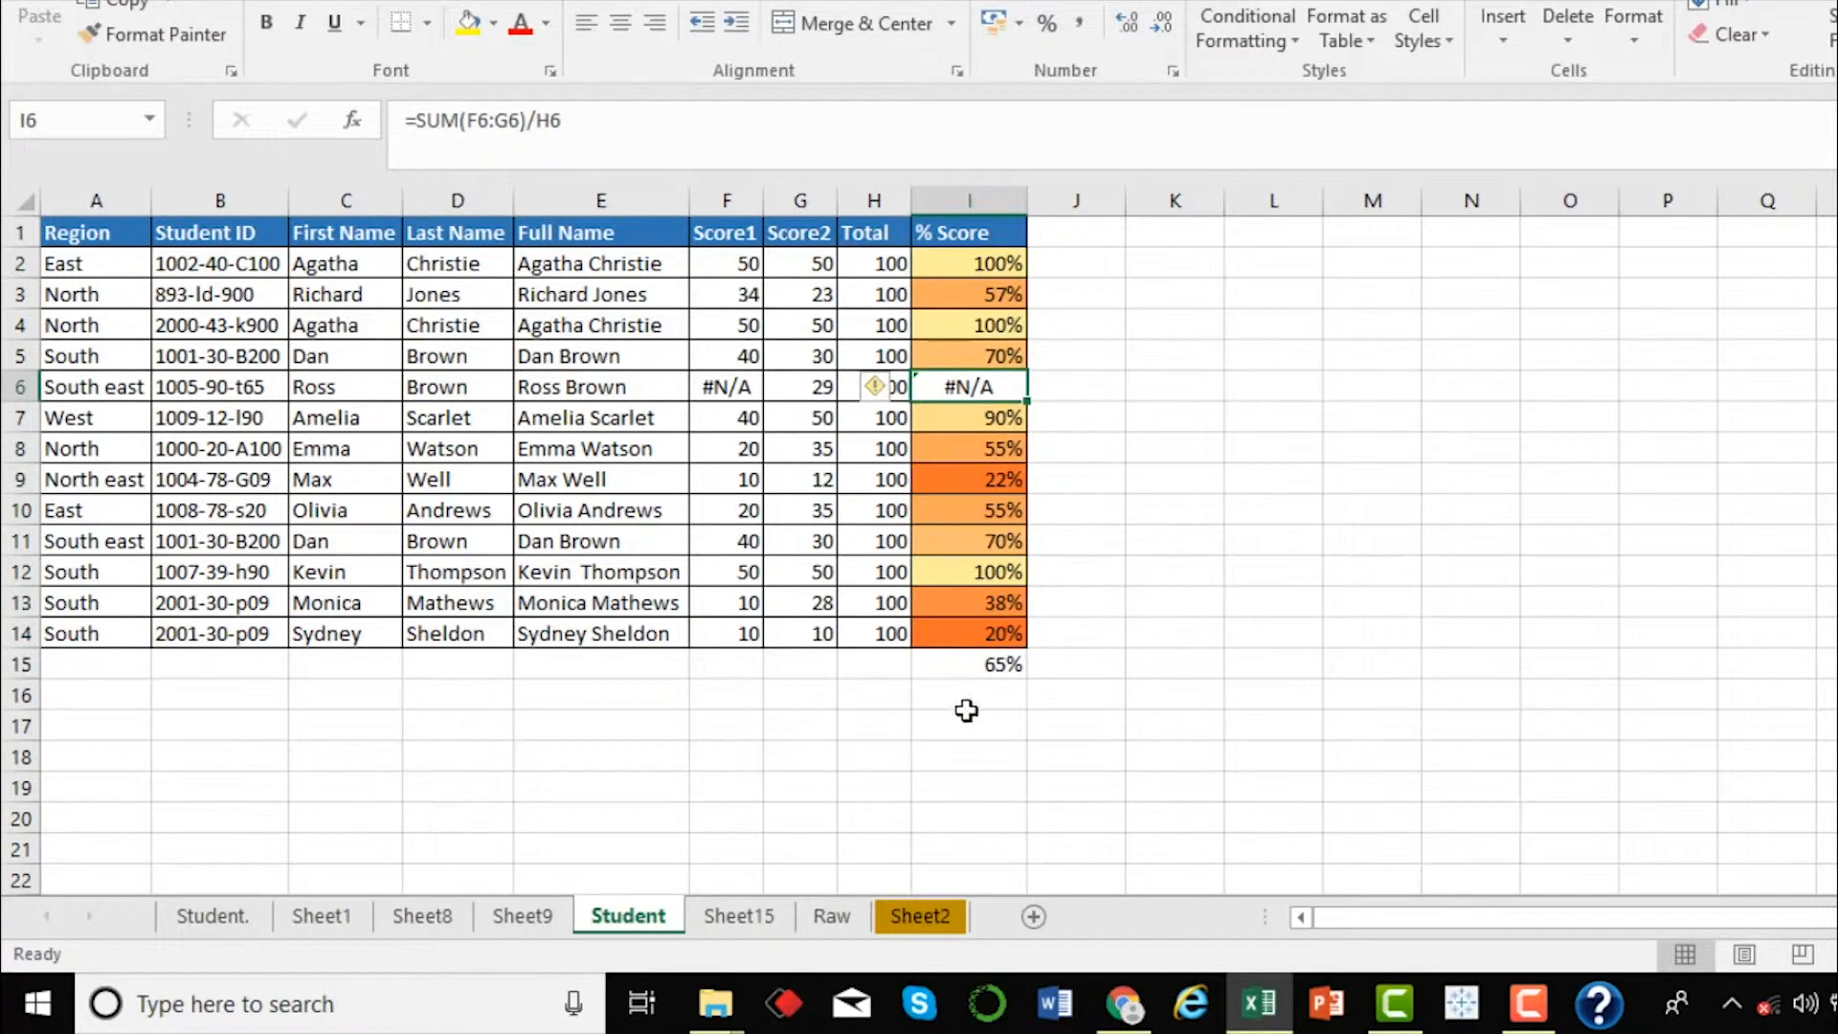
pyautogui.click(968, 657)
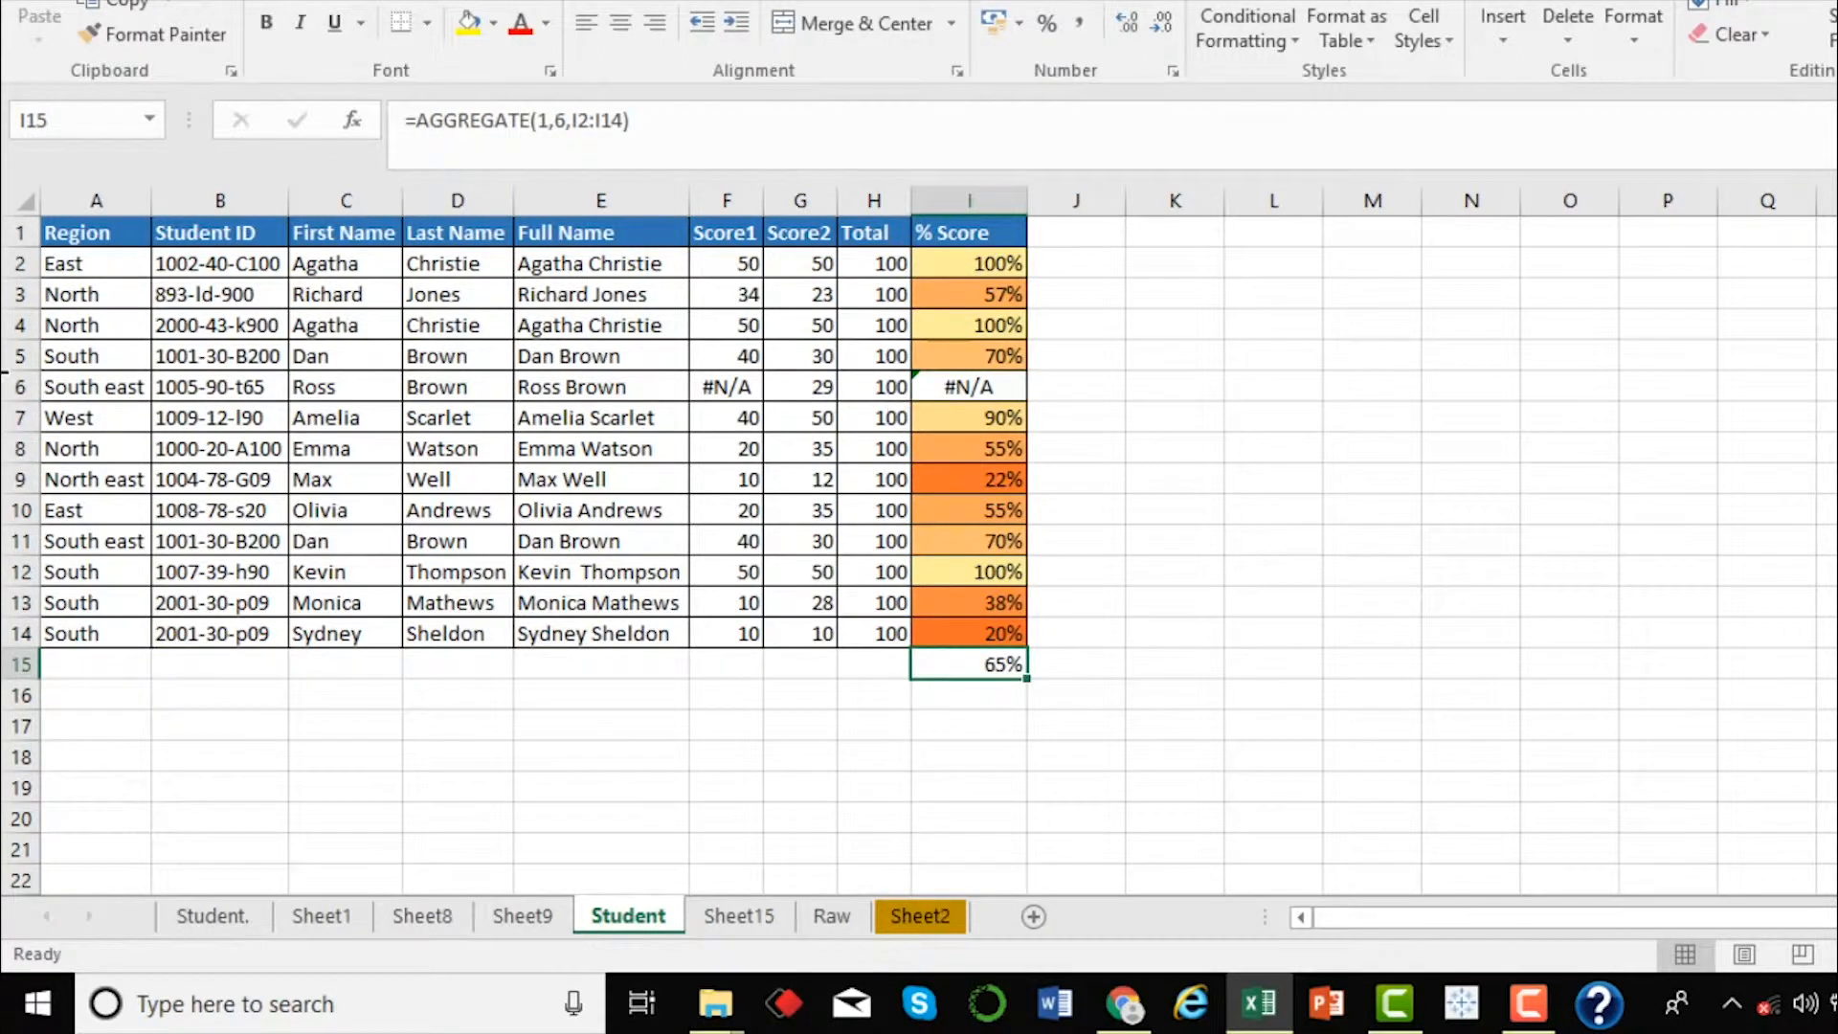
pyautogui.moveTo(19, 385); pyautogui.dragTo(21, 479)
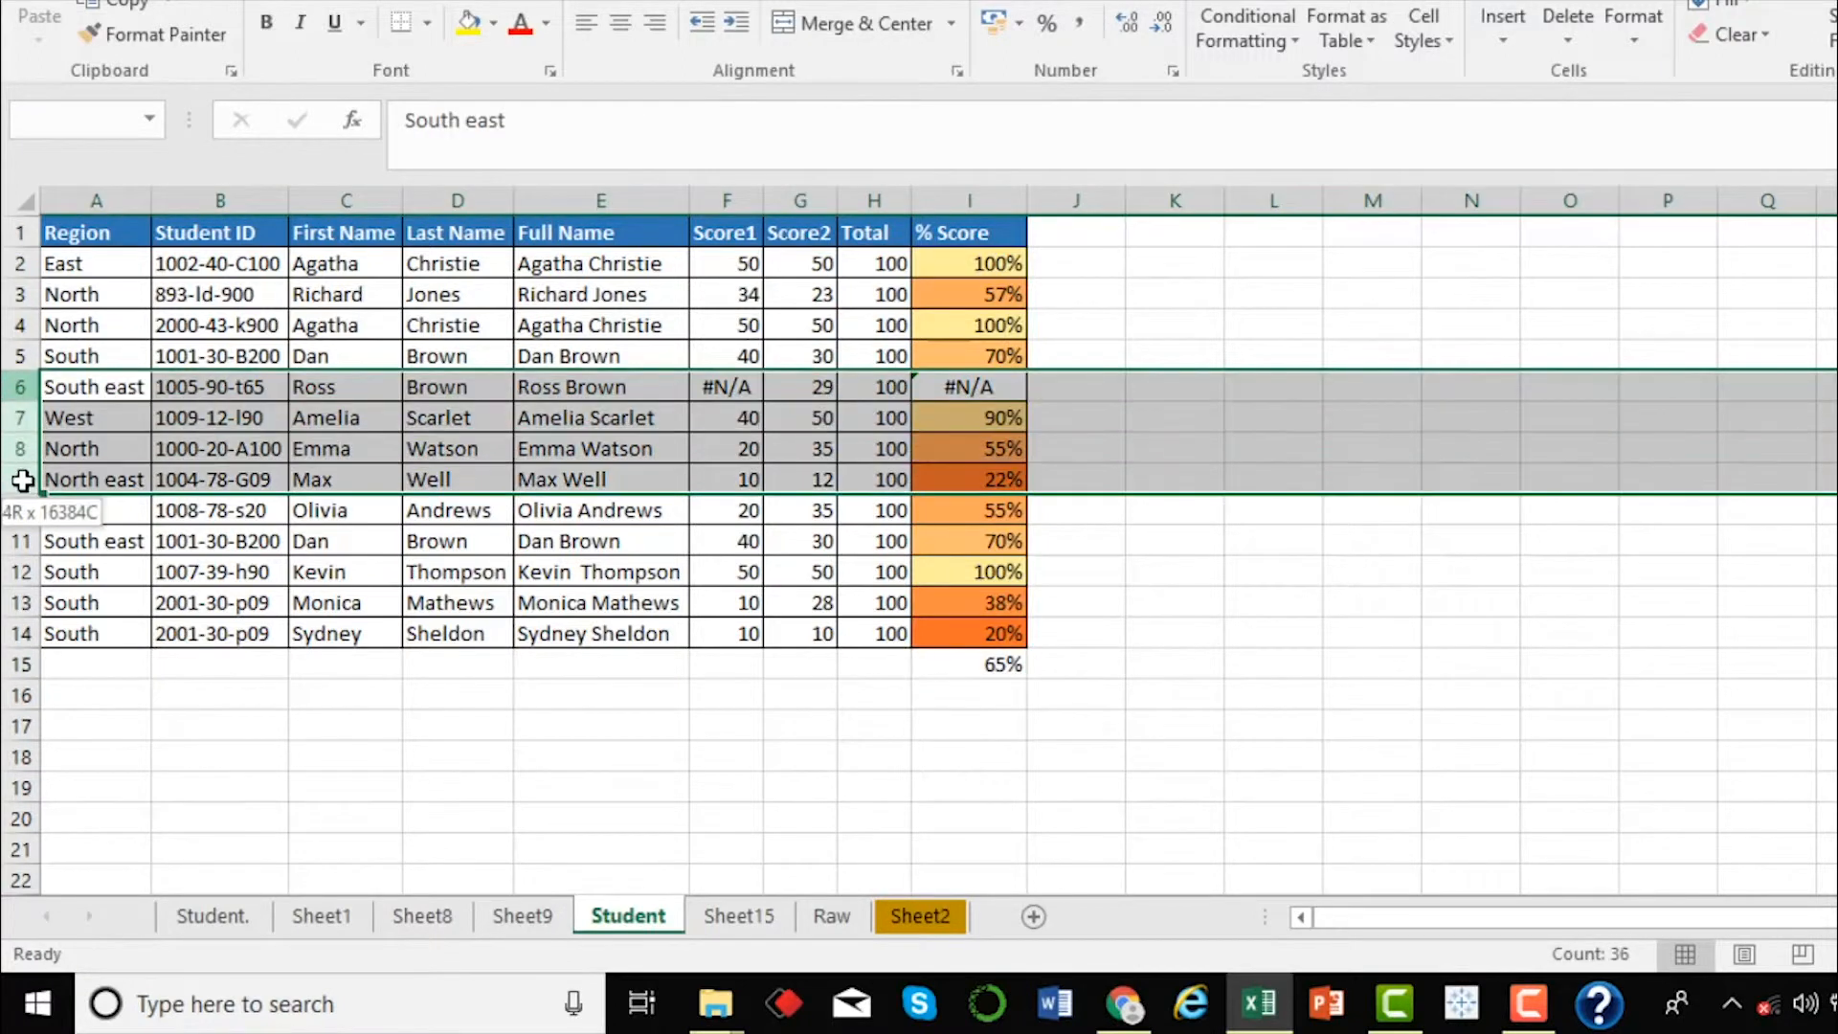
pyautogui.moveTo(21, 324); pyautogui.dragTo(5, 505)
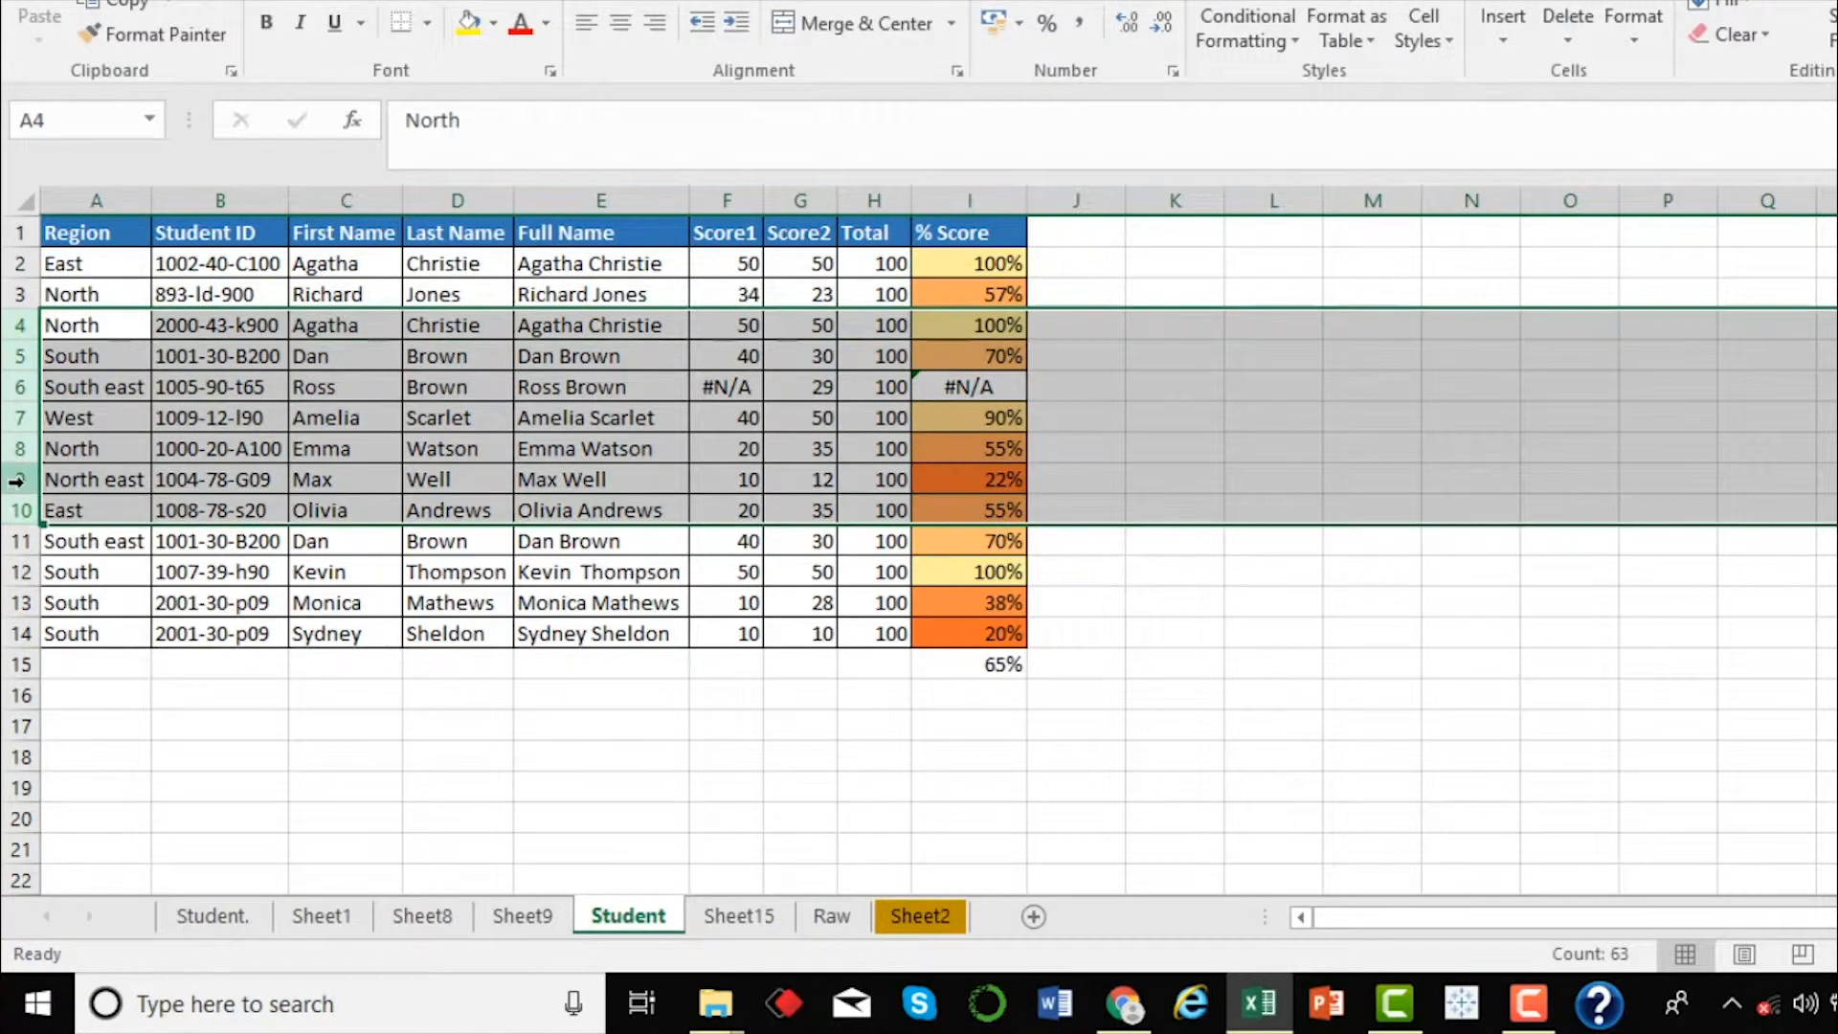
pyautogui.rightClick(14, 507)
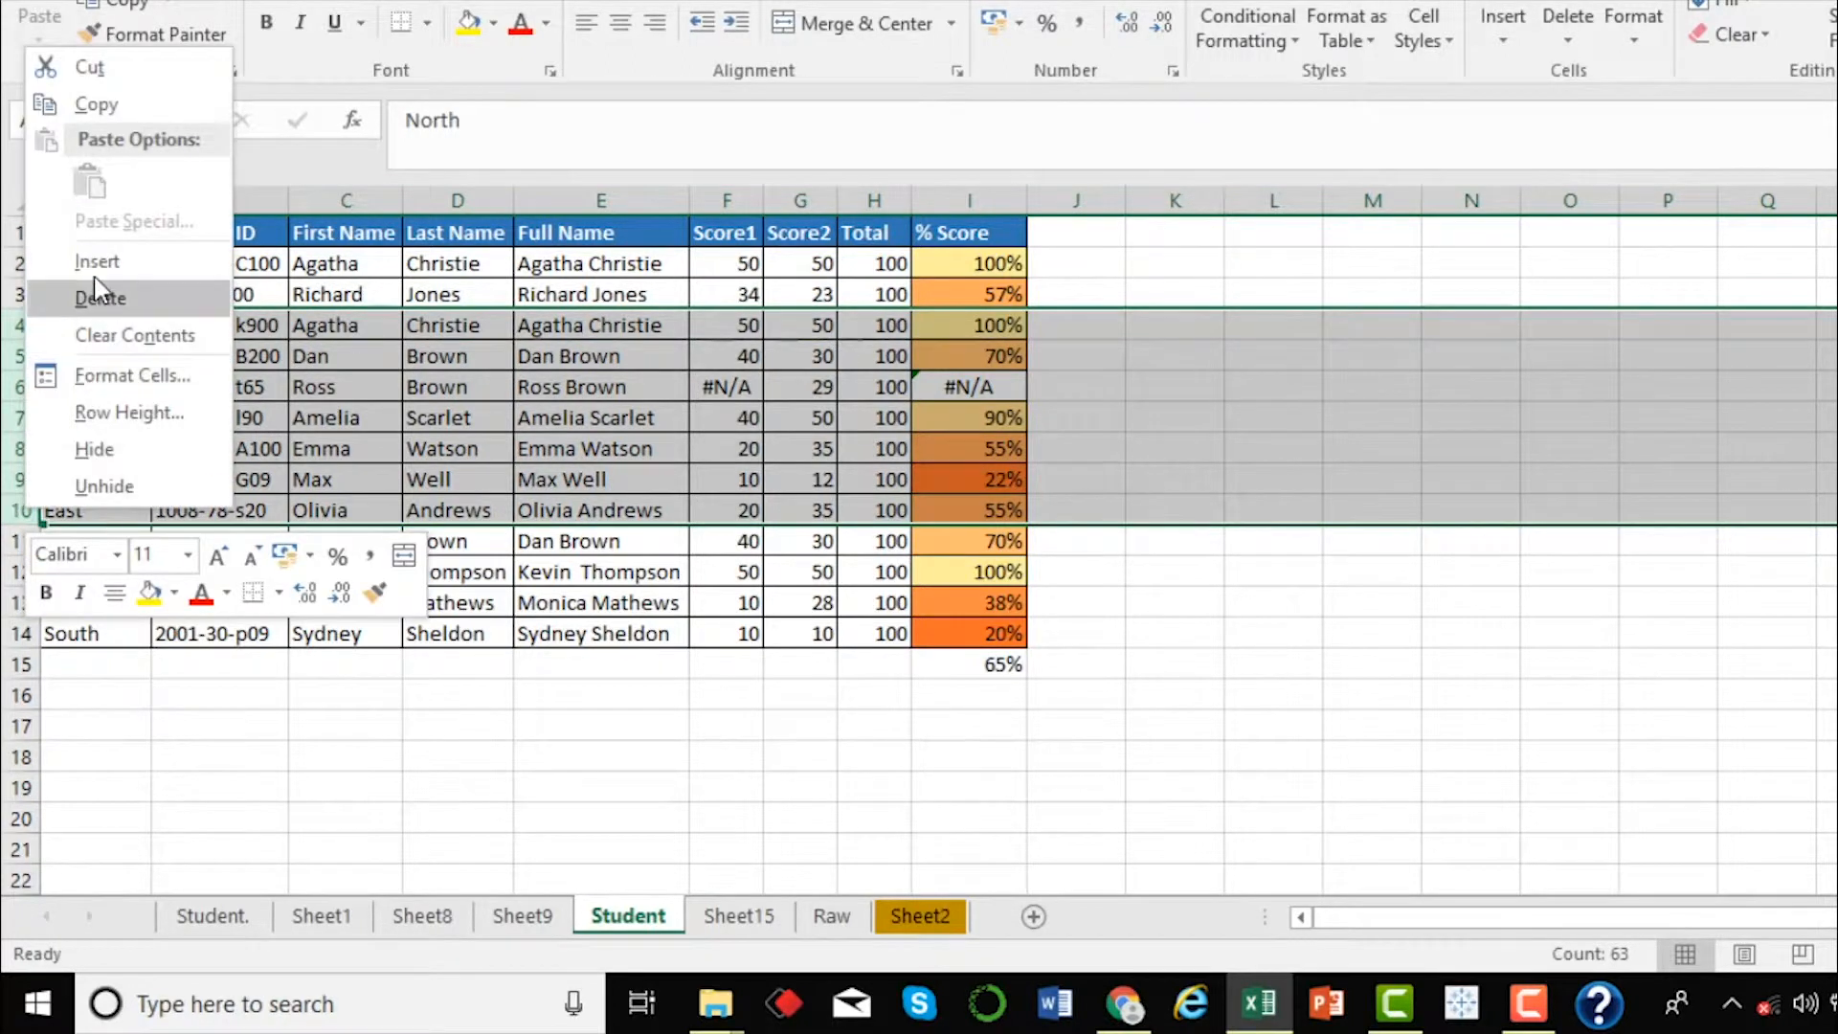
pyautogui.click(94, 449)
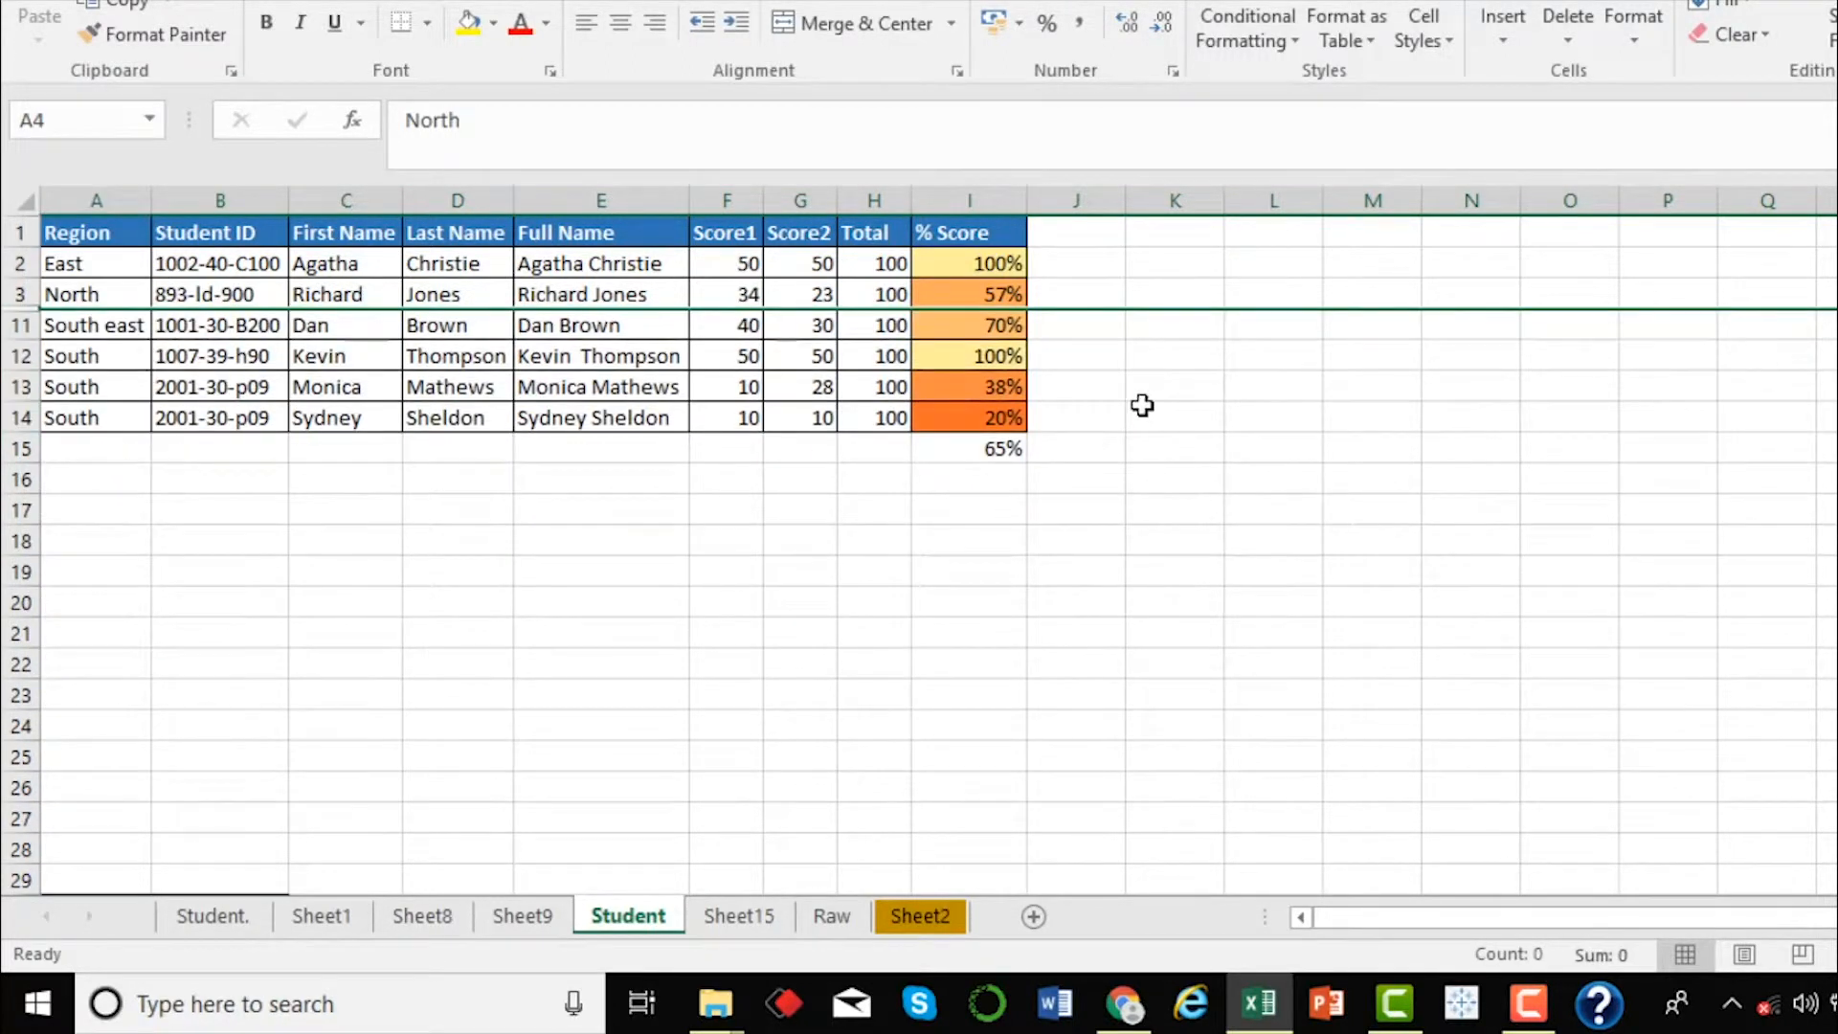
# Step: Review the AGGREGATE formula in I15 and check the average of the visible % Score cells
pyautogui.click(986, 448)
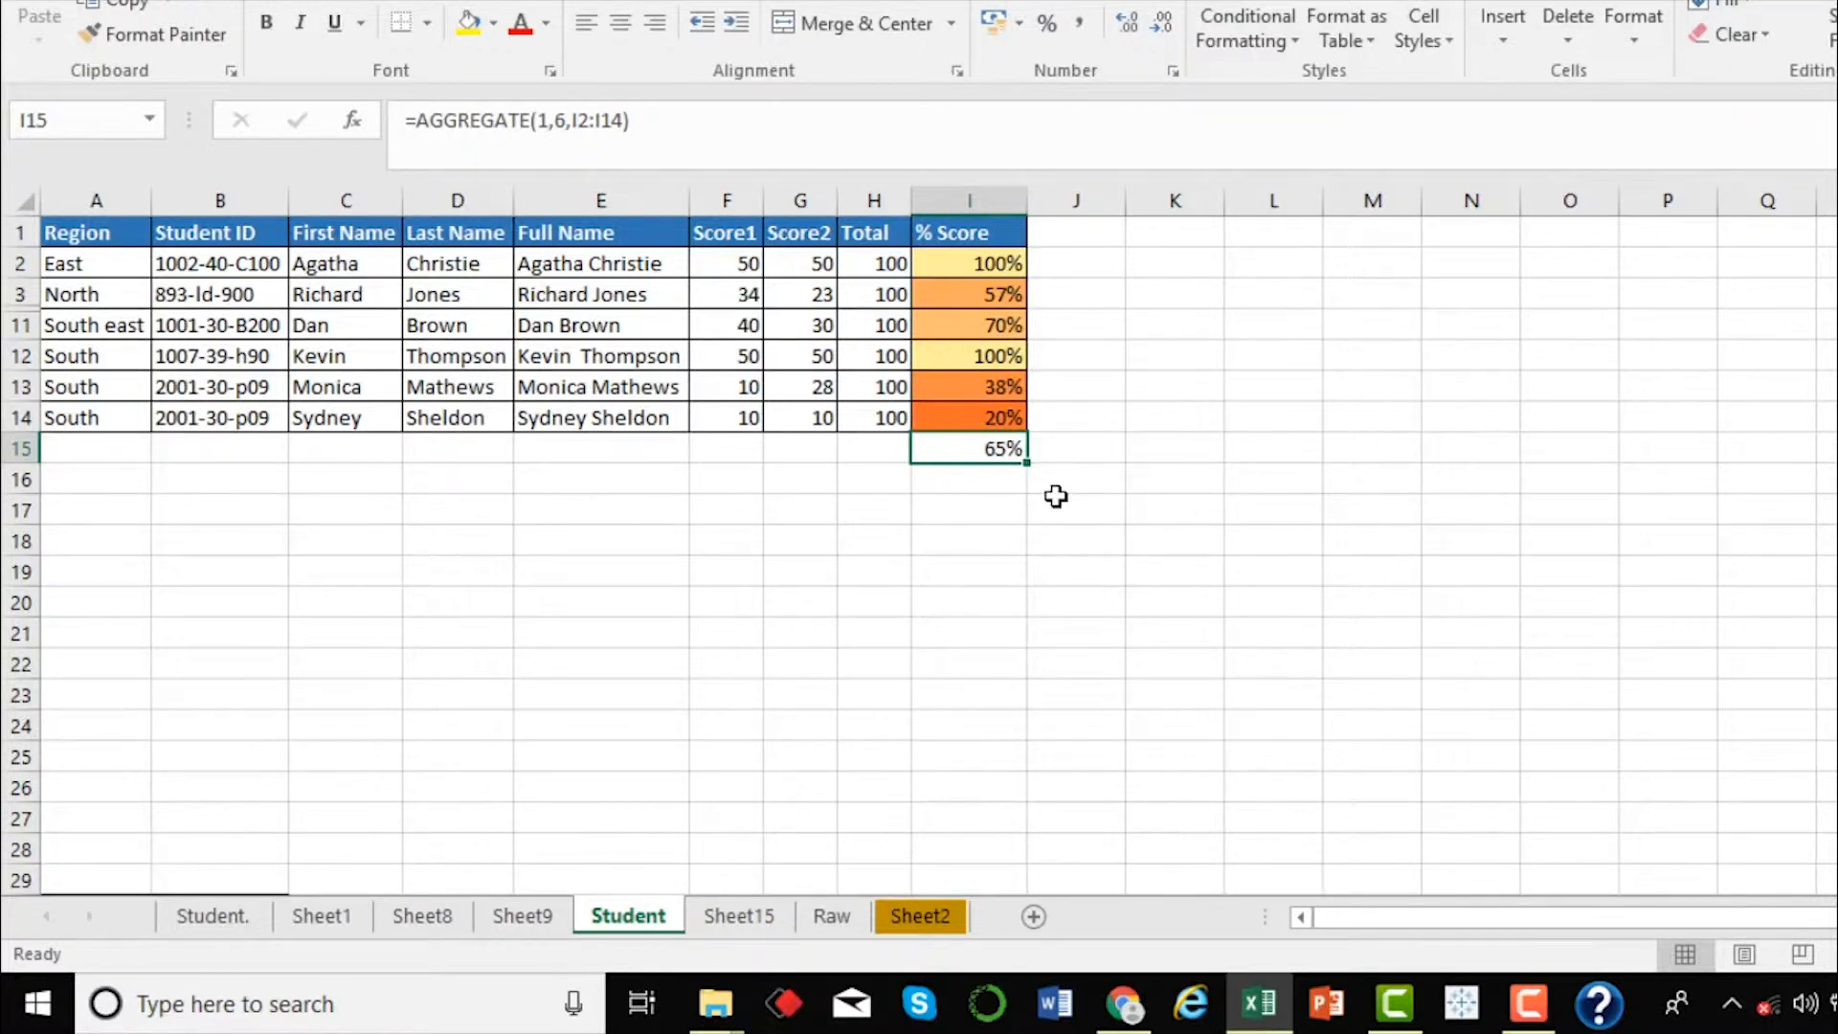
pyautogui.click(960, 259)
pyautogui.moveTo(985, 260); pyautogui.dragTo(978, 418)
# Step: Change the options argument of the AGGREGATE formula in I15 to 7, ignoring hidden rows and error values
pyautogui.click(1005, 447)
pyautogui.click(632, 121)
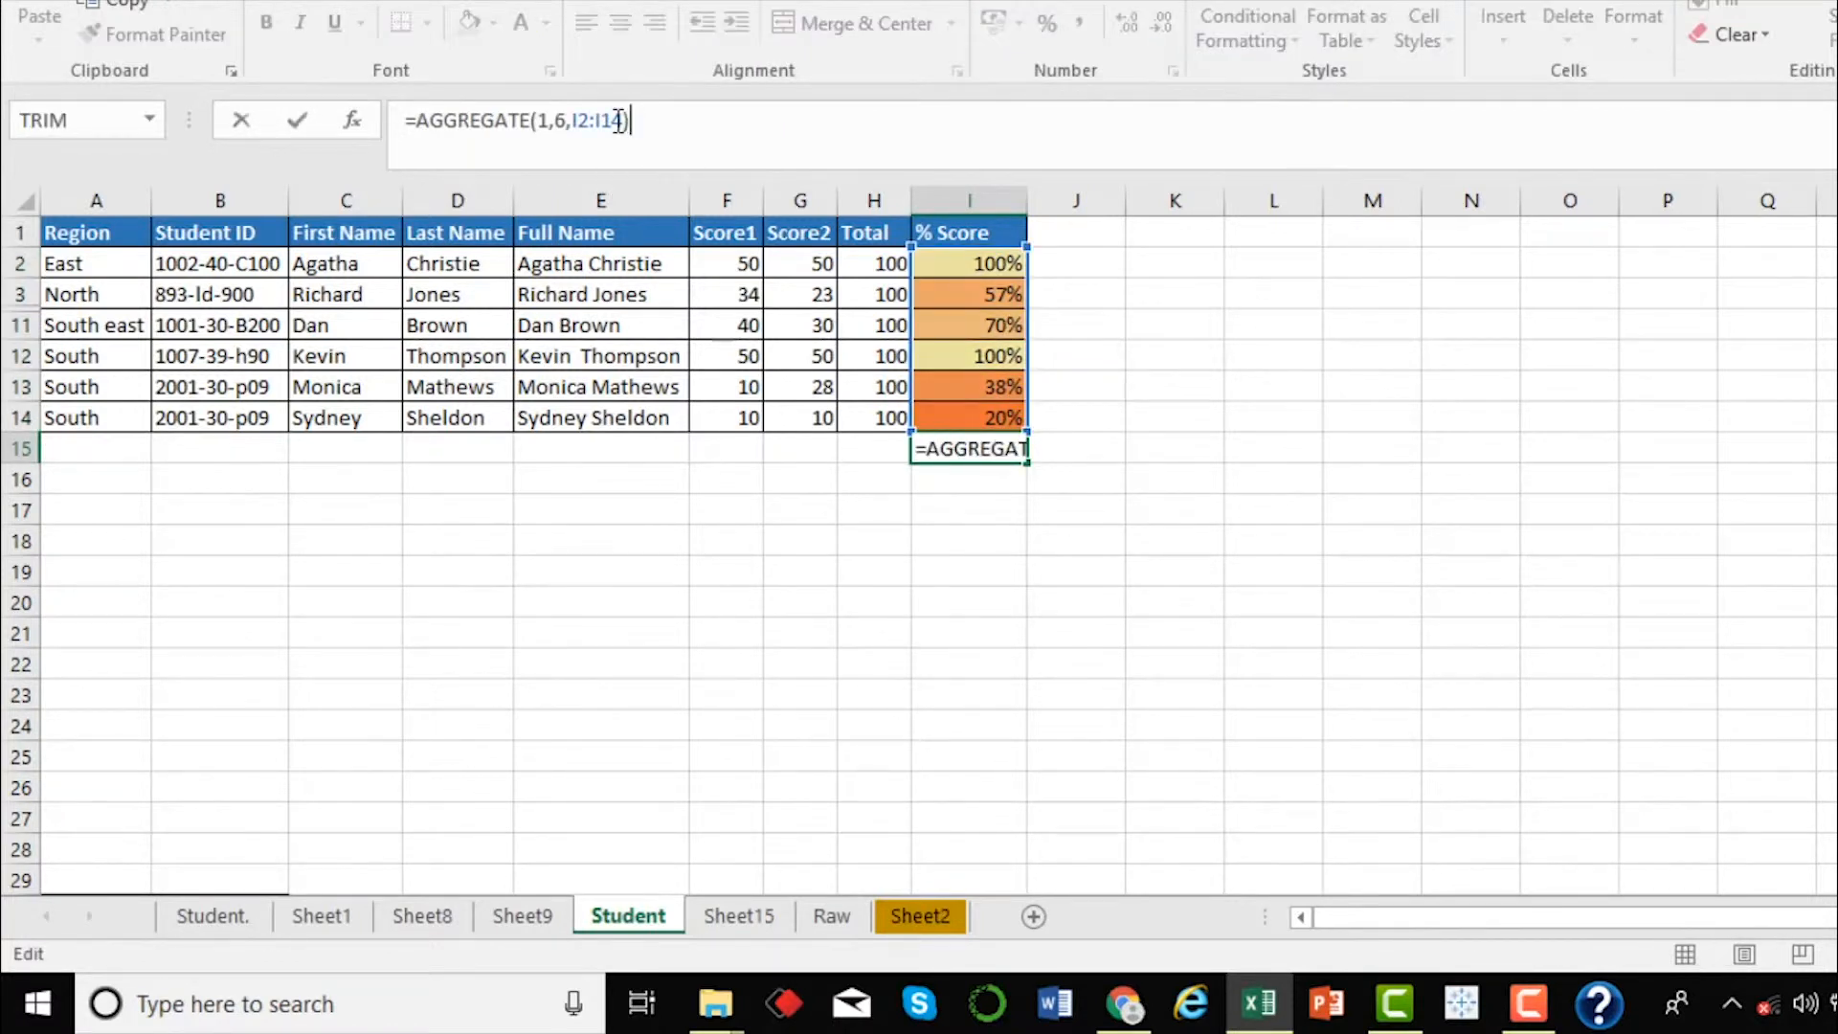
pyautogui.click(568, 121)
pyautogui.press('BackSpace')
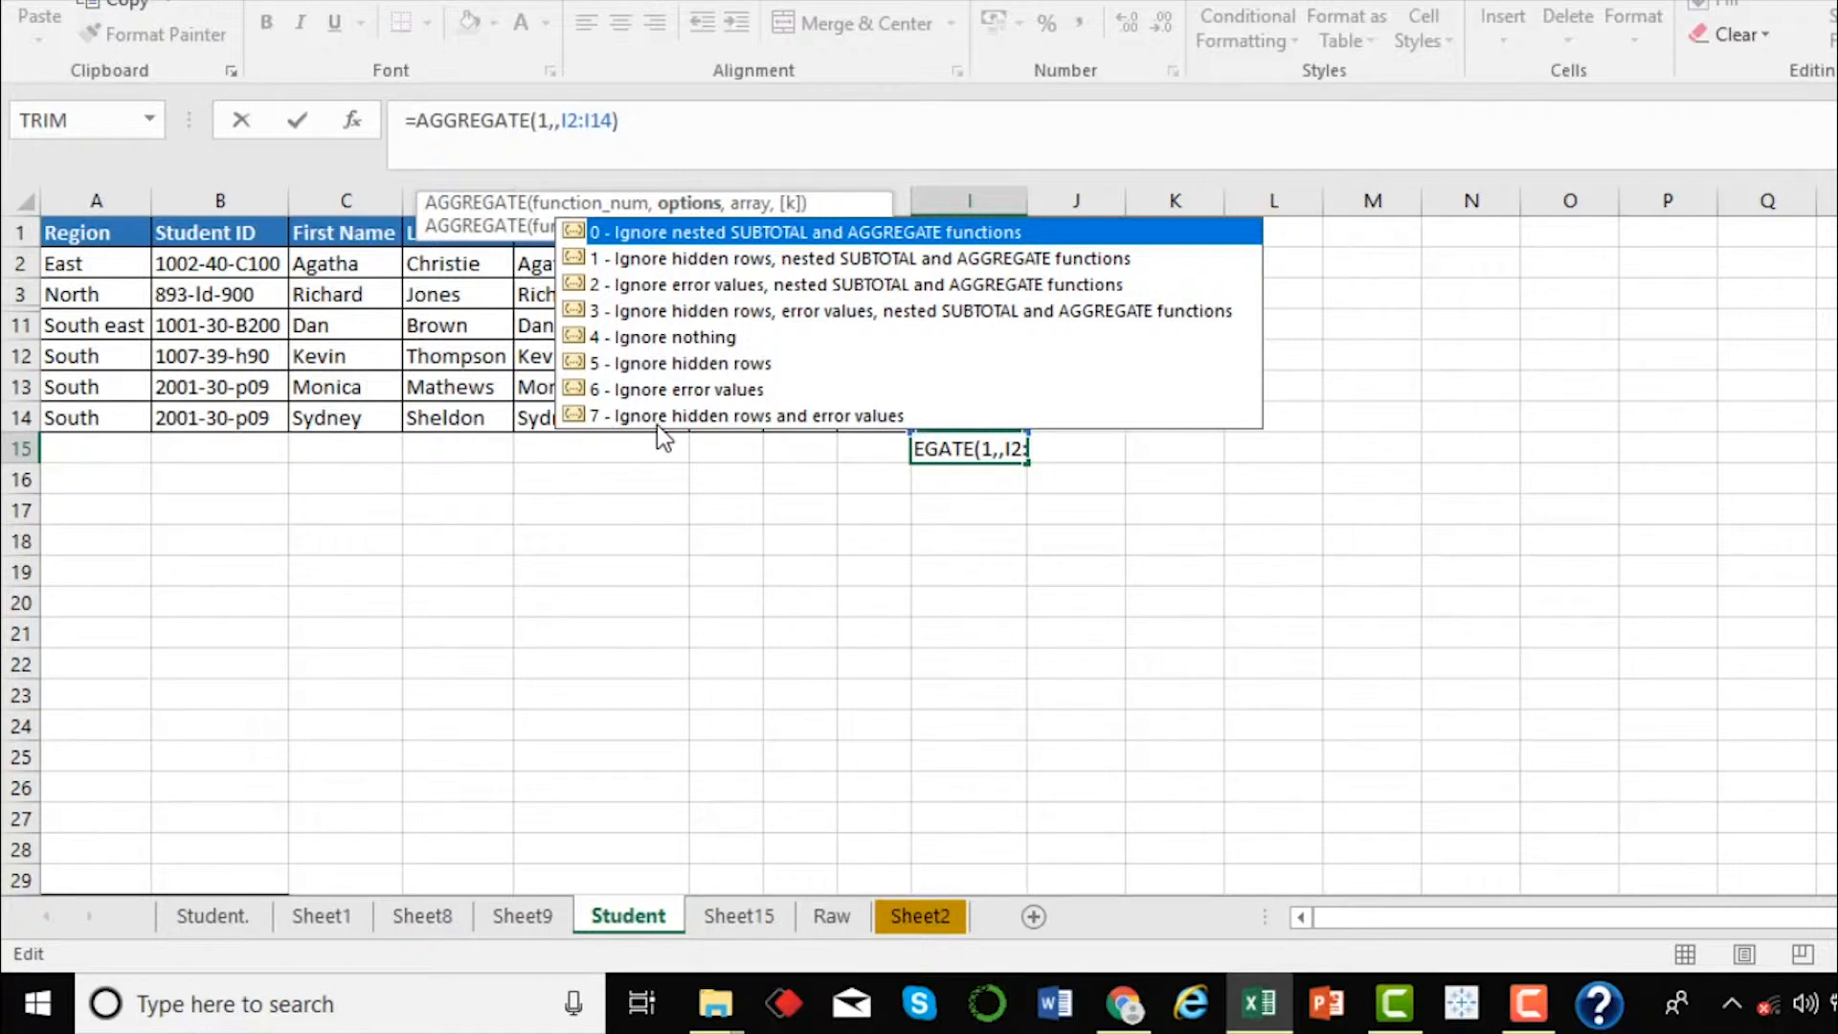
pyautogui.doubleClick(728, 418)
pyautogui.click(673, 135)
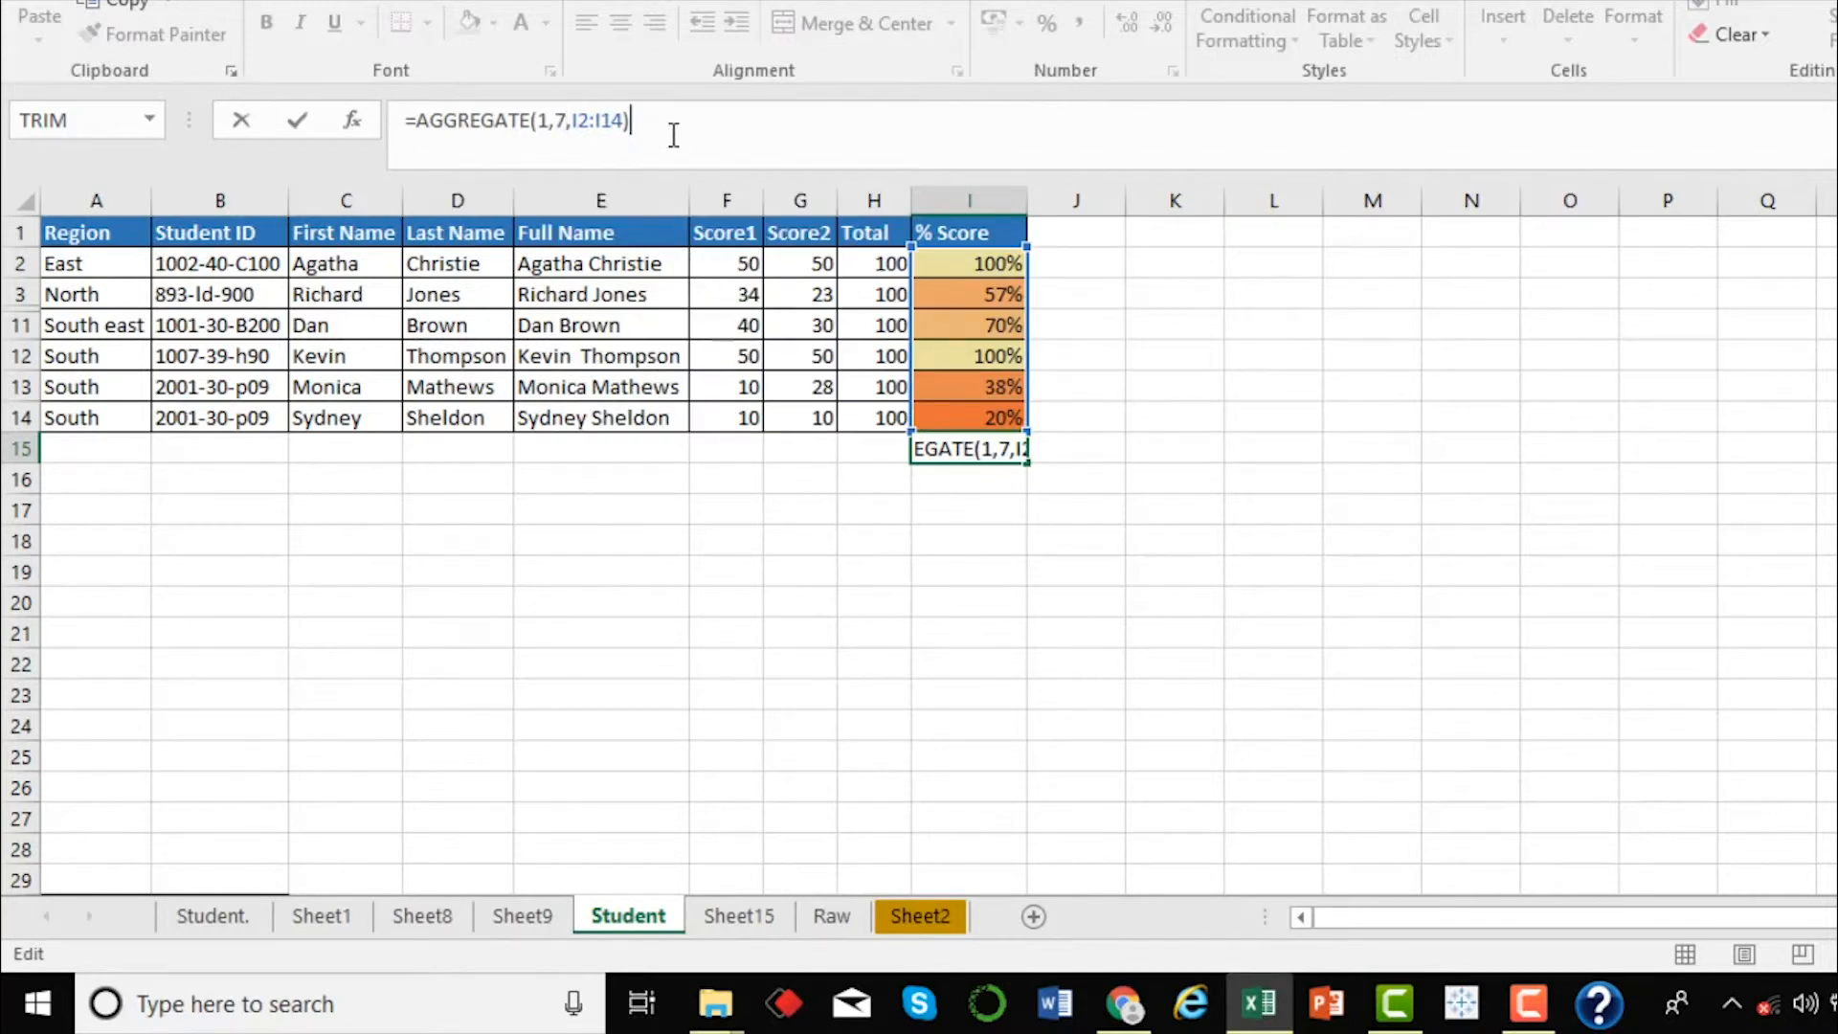
pyautogui.press('Return')
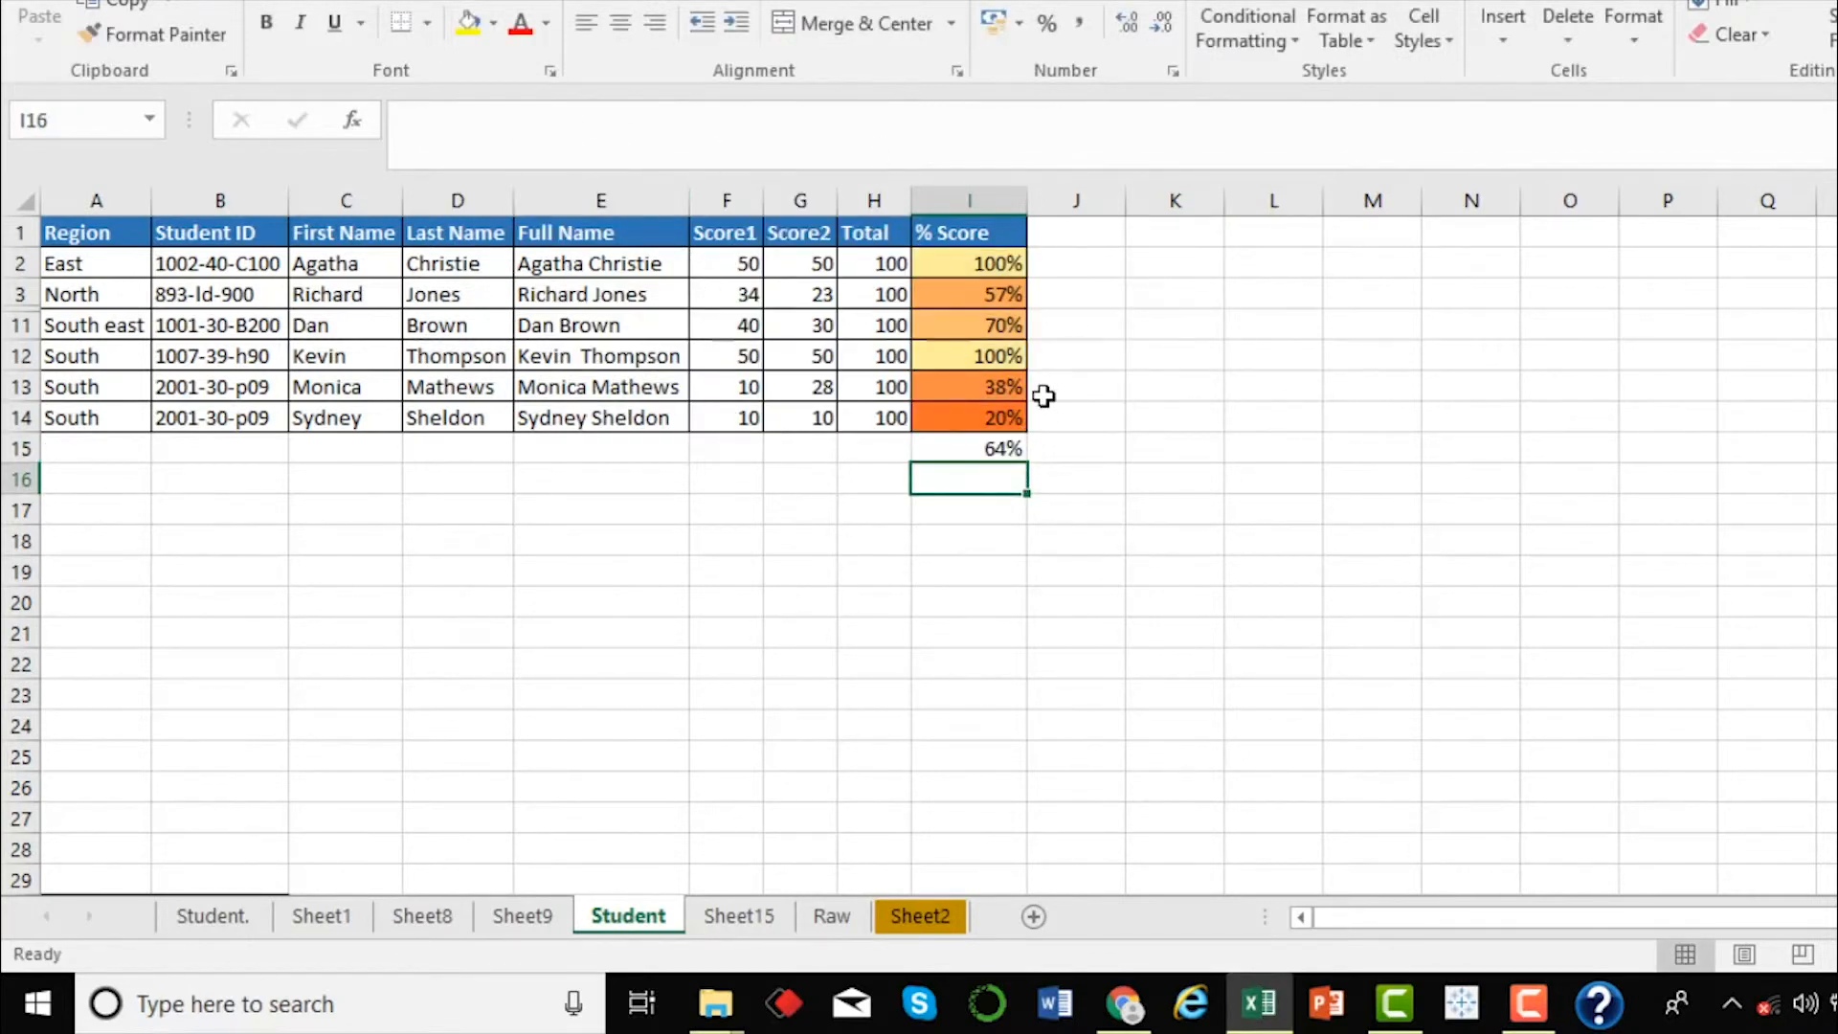
# Step: Compare the I15 result with the average of the visible % Score cells from I2 to I14
pyautogui.click(996, 440)
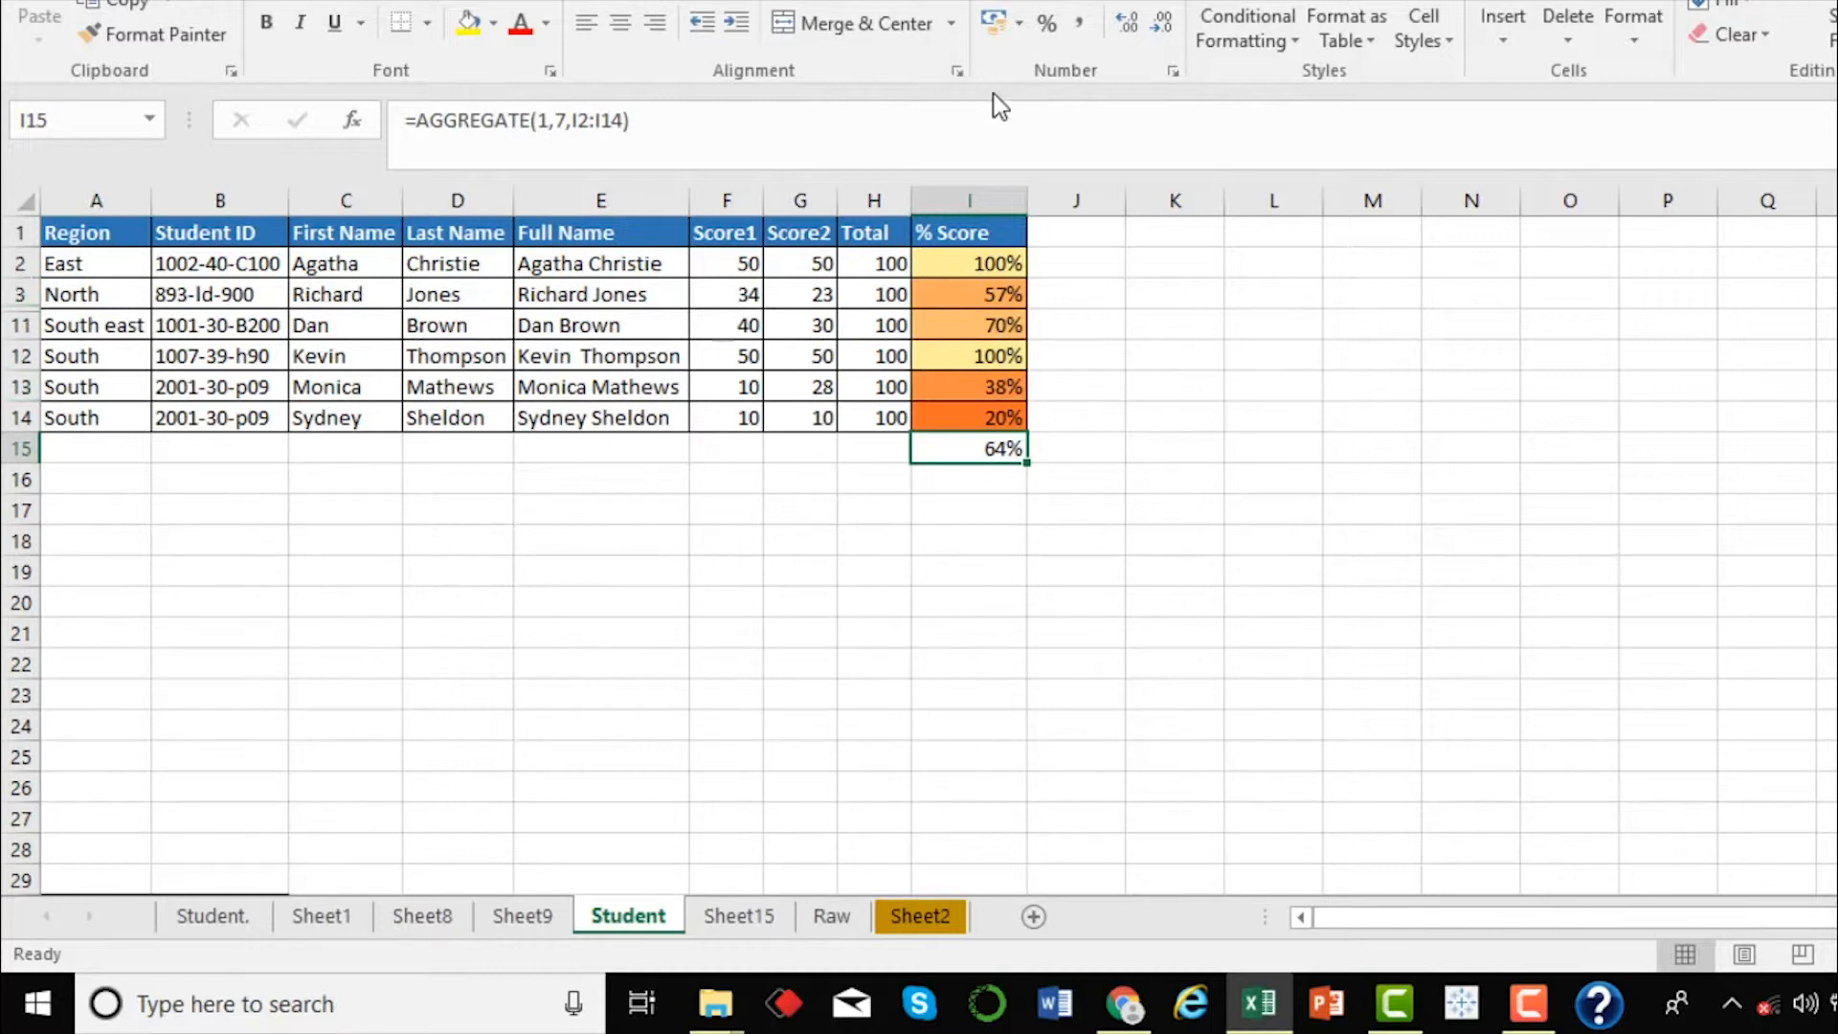
pyautogui.click(982, 256)
pyautogui.moveTo(973, 259); pyautogui.dragTo(965, 419)
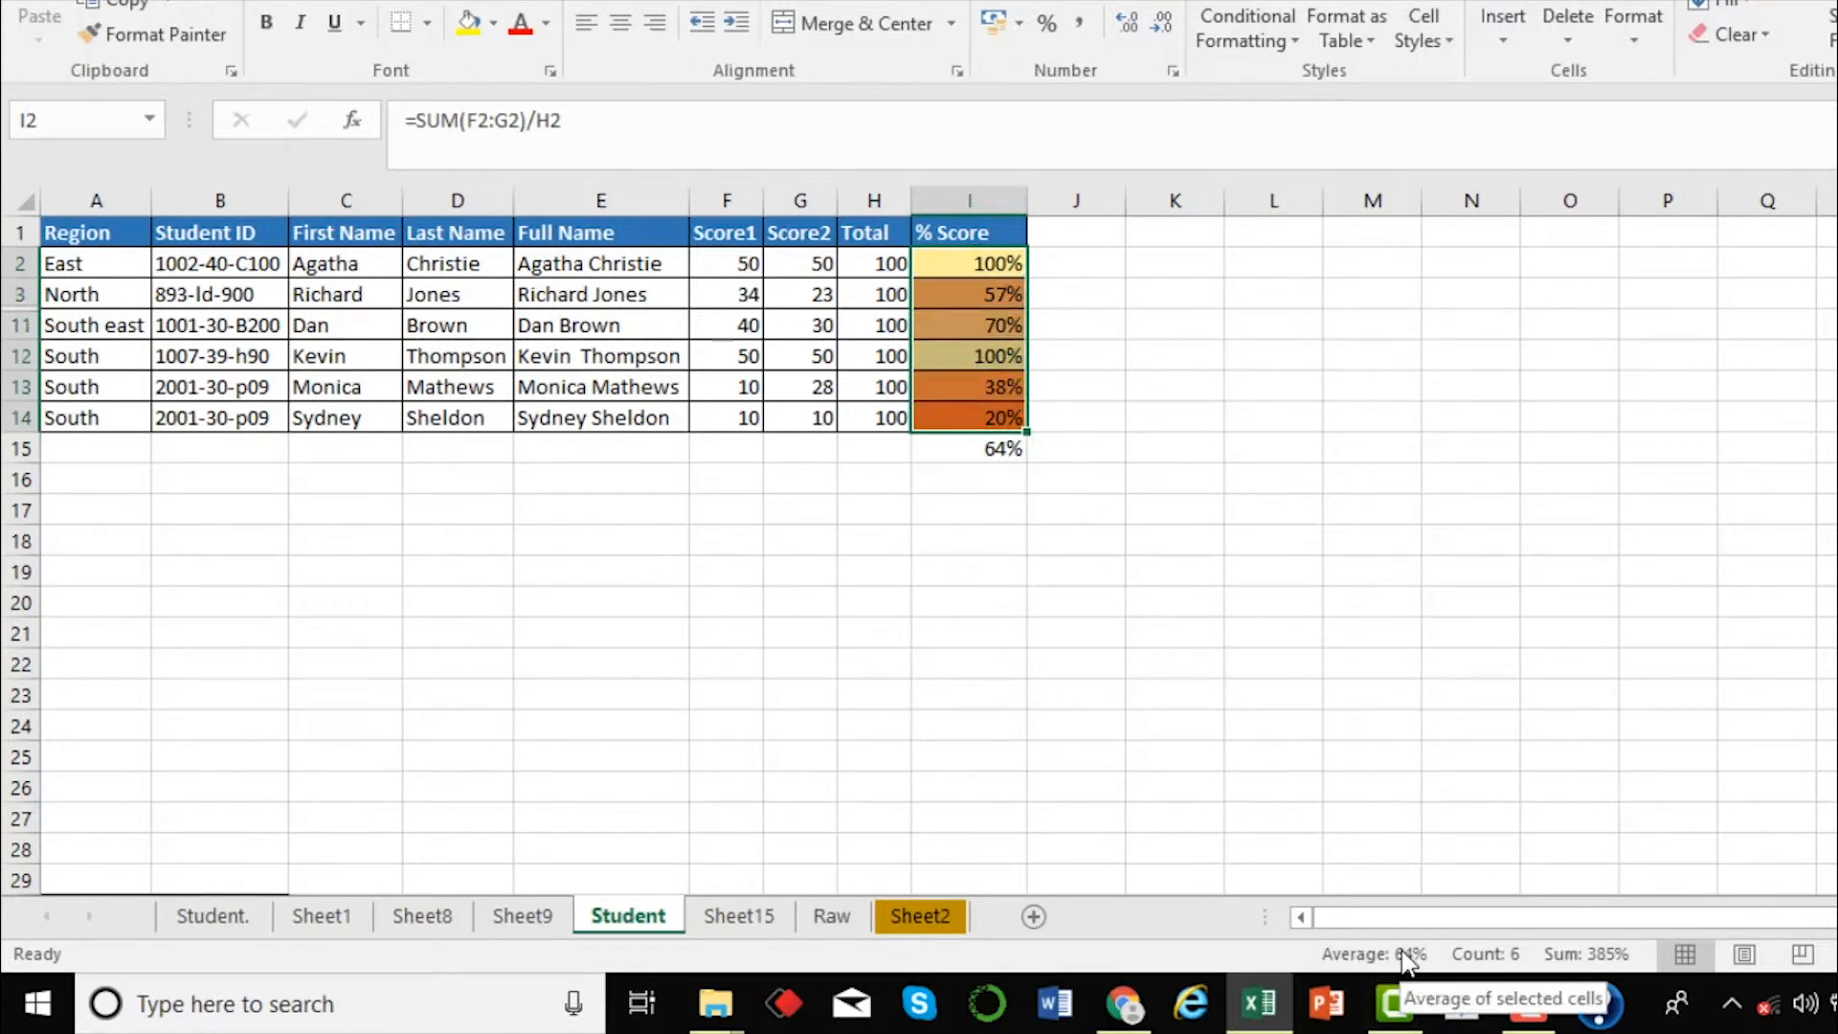
# Step: Change the AGGREGATE function number in I15 to 4 (MAX) and compare the result with the visible % Score cells
pyautogui.click(997, 450)
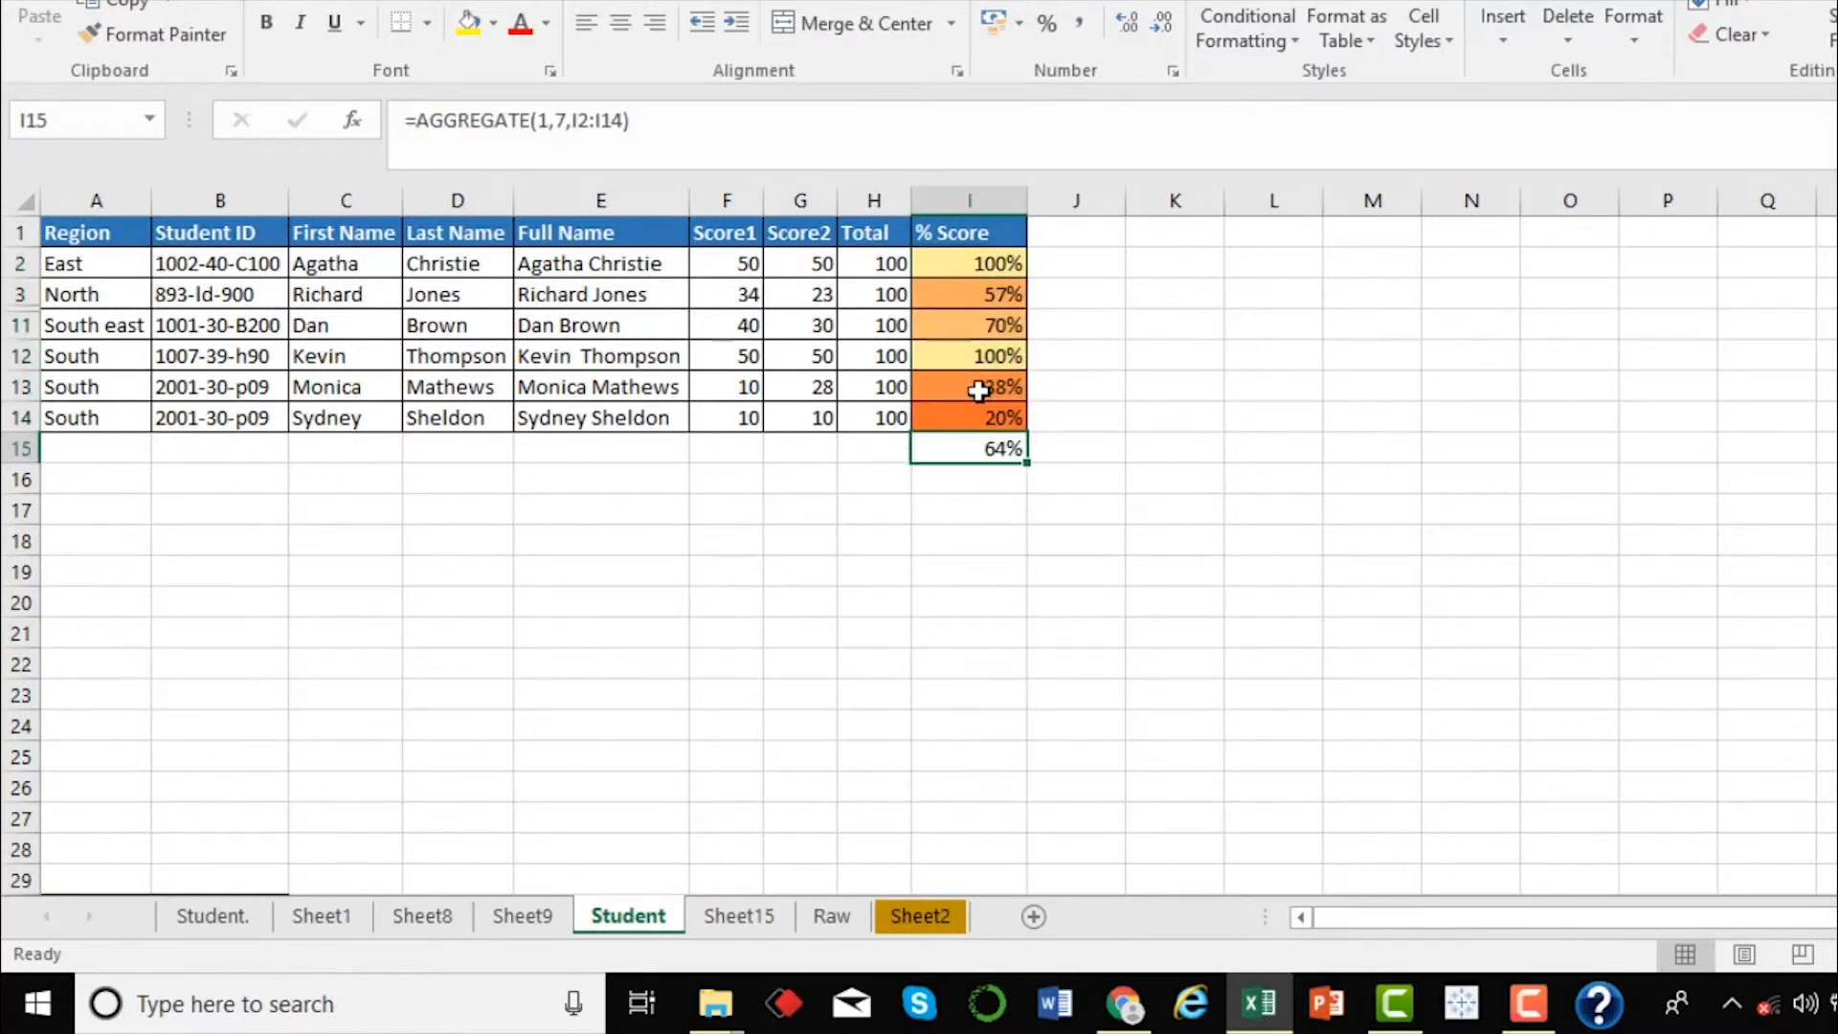
pyautogui.click(549, 122)
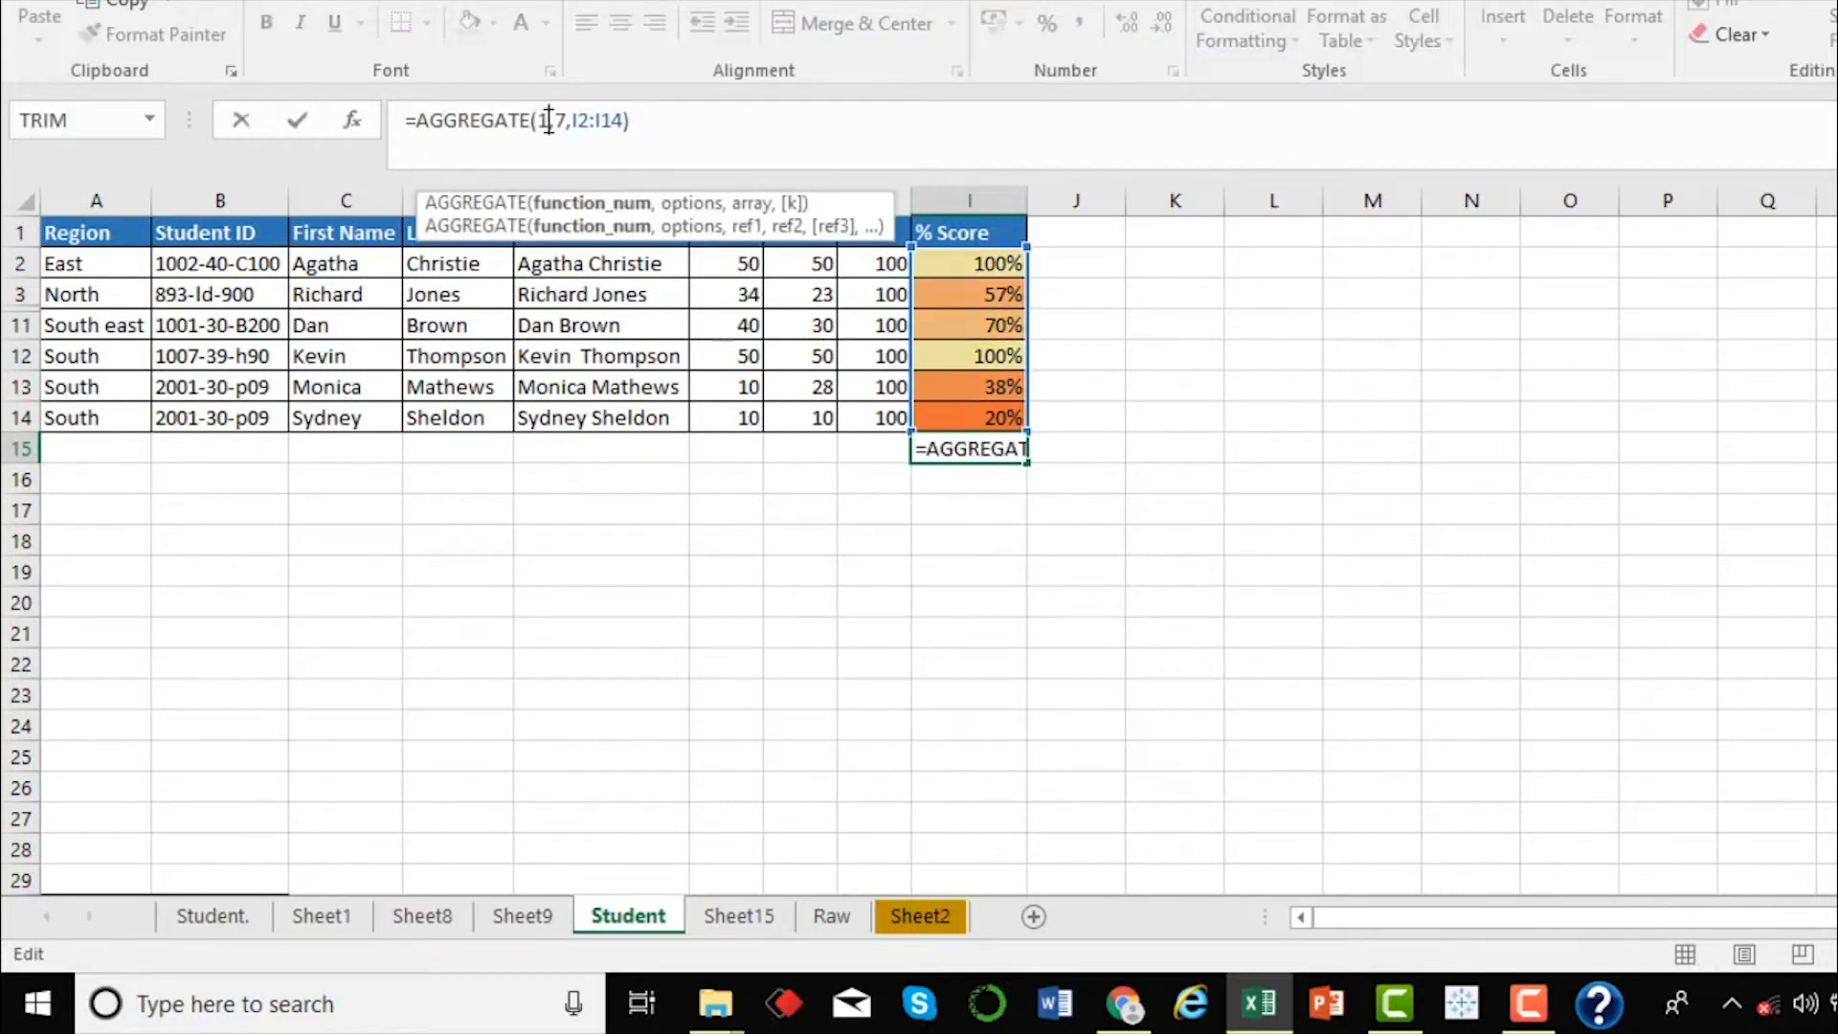
pyautogui.press('BackSpace')
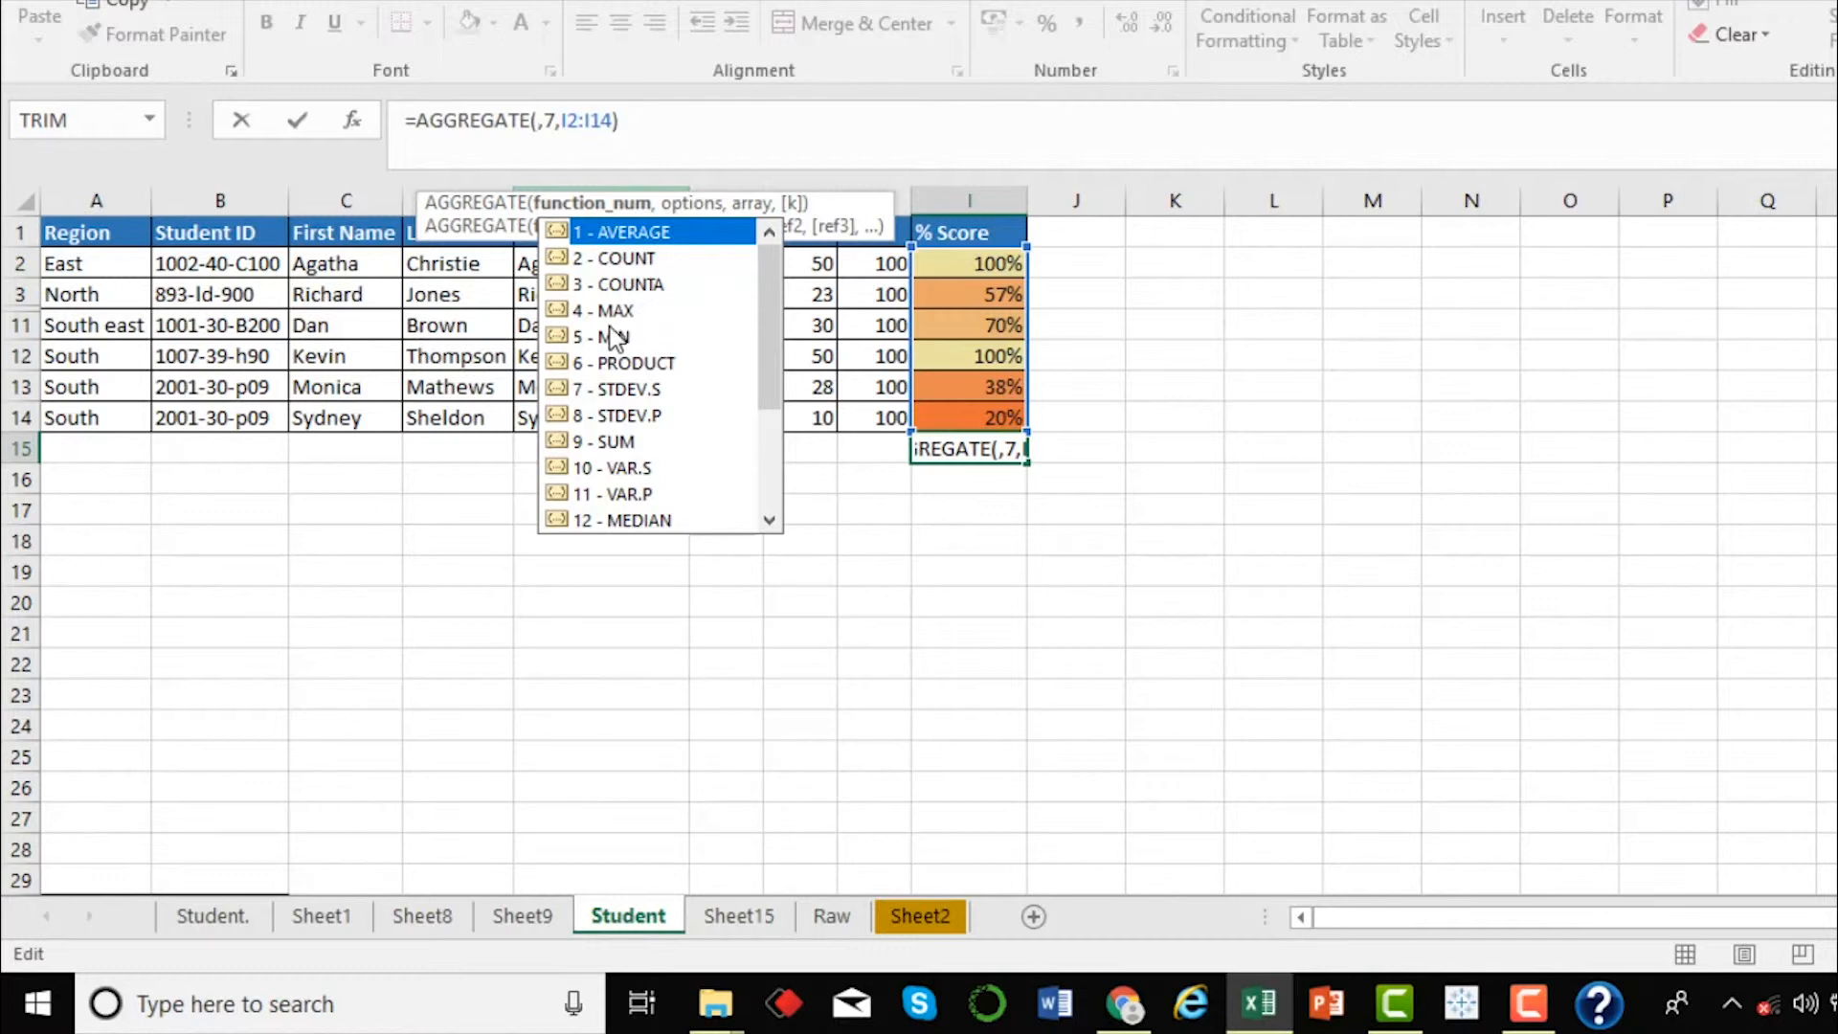
pyautogui.doubleClick(611, 308)
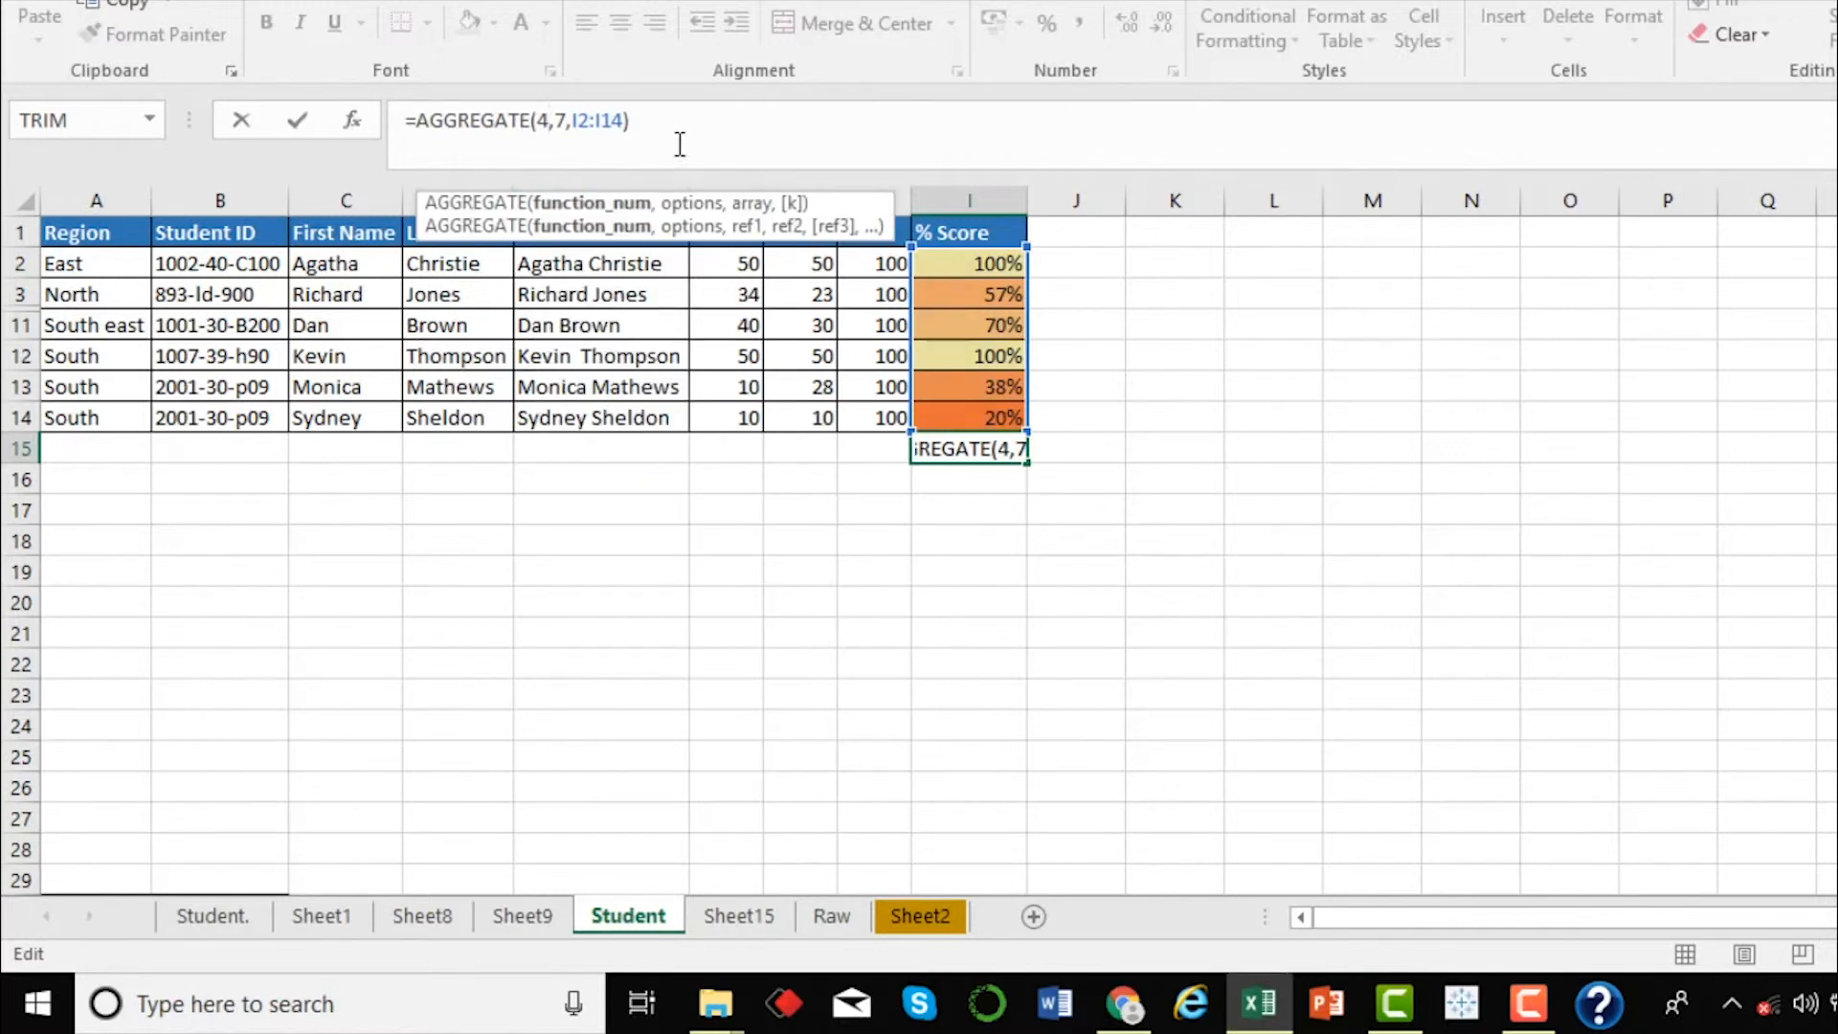
pyautogui.press('Return')
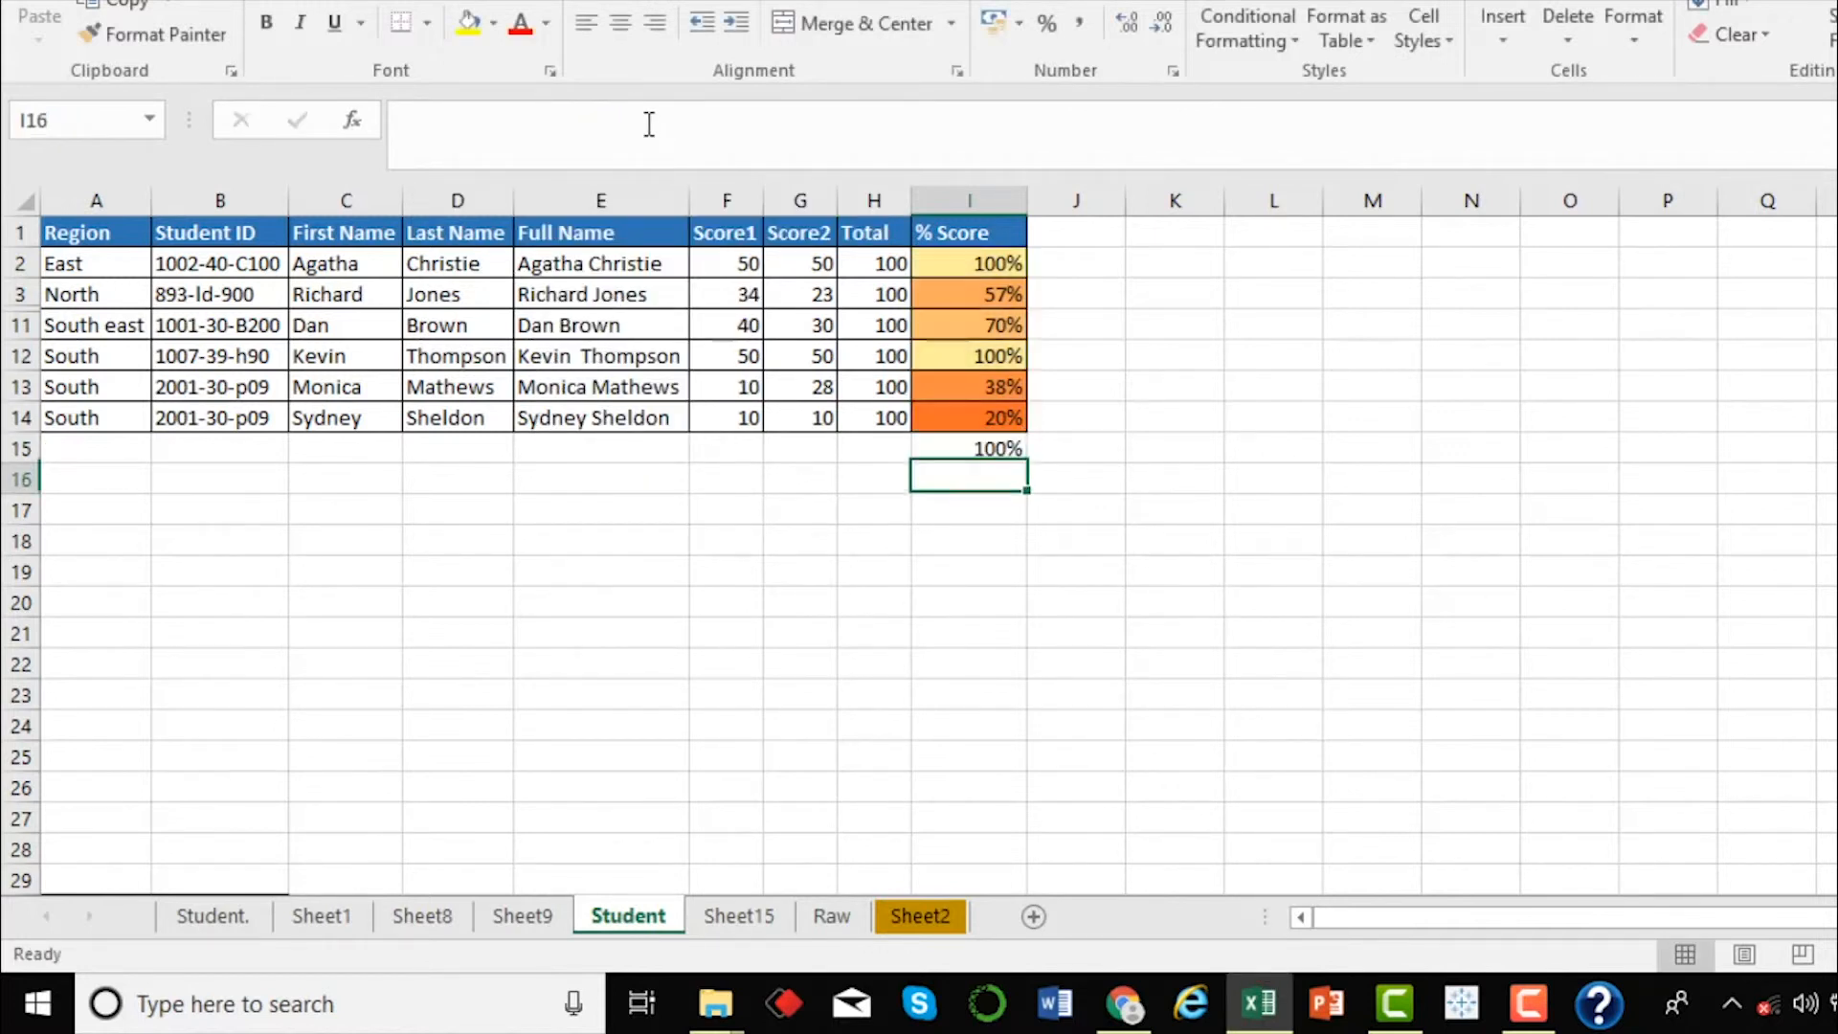
pyautogui.moveTo(966, 262); pyautogui.dragTo(968, 390)
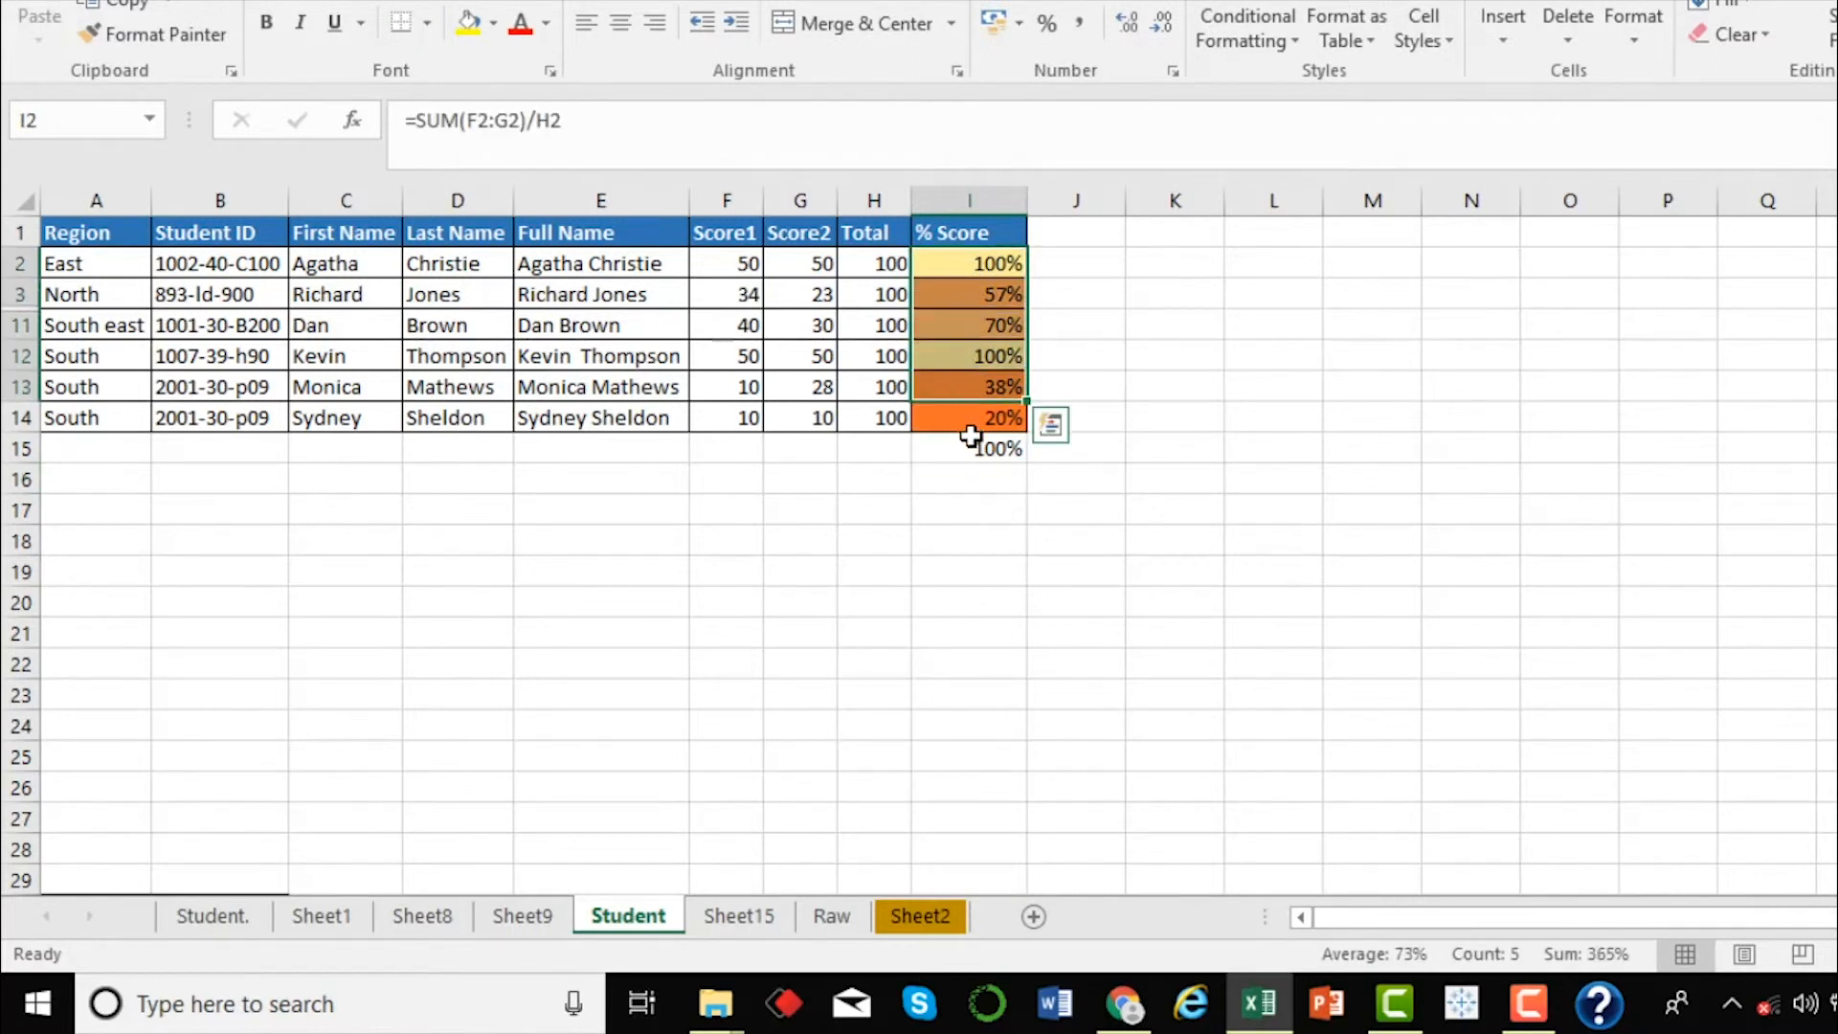
# Step: Change the AGGREGATE function number in I15 to 5 (MIN) and check the result against the visible % Score cells
pyautogui.click(970, 441)
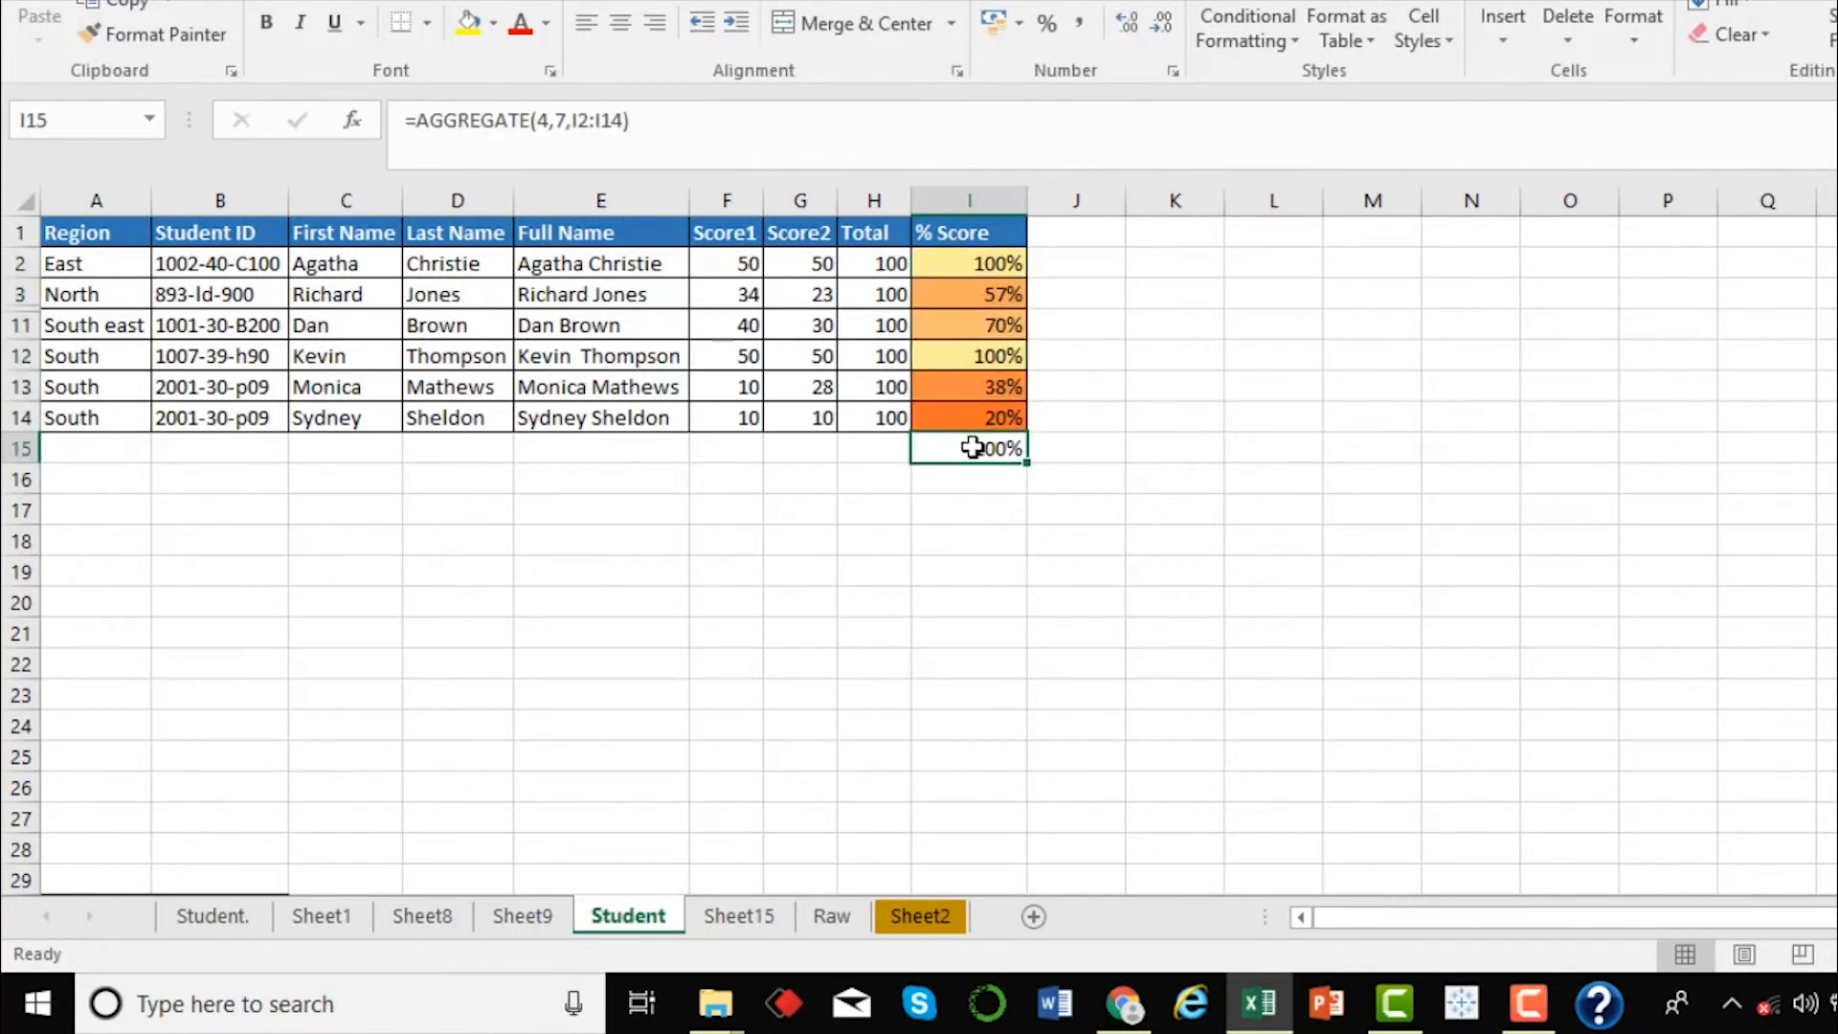
pyautogui.click(545, 120)
pyautogui.press('BackSpace')
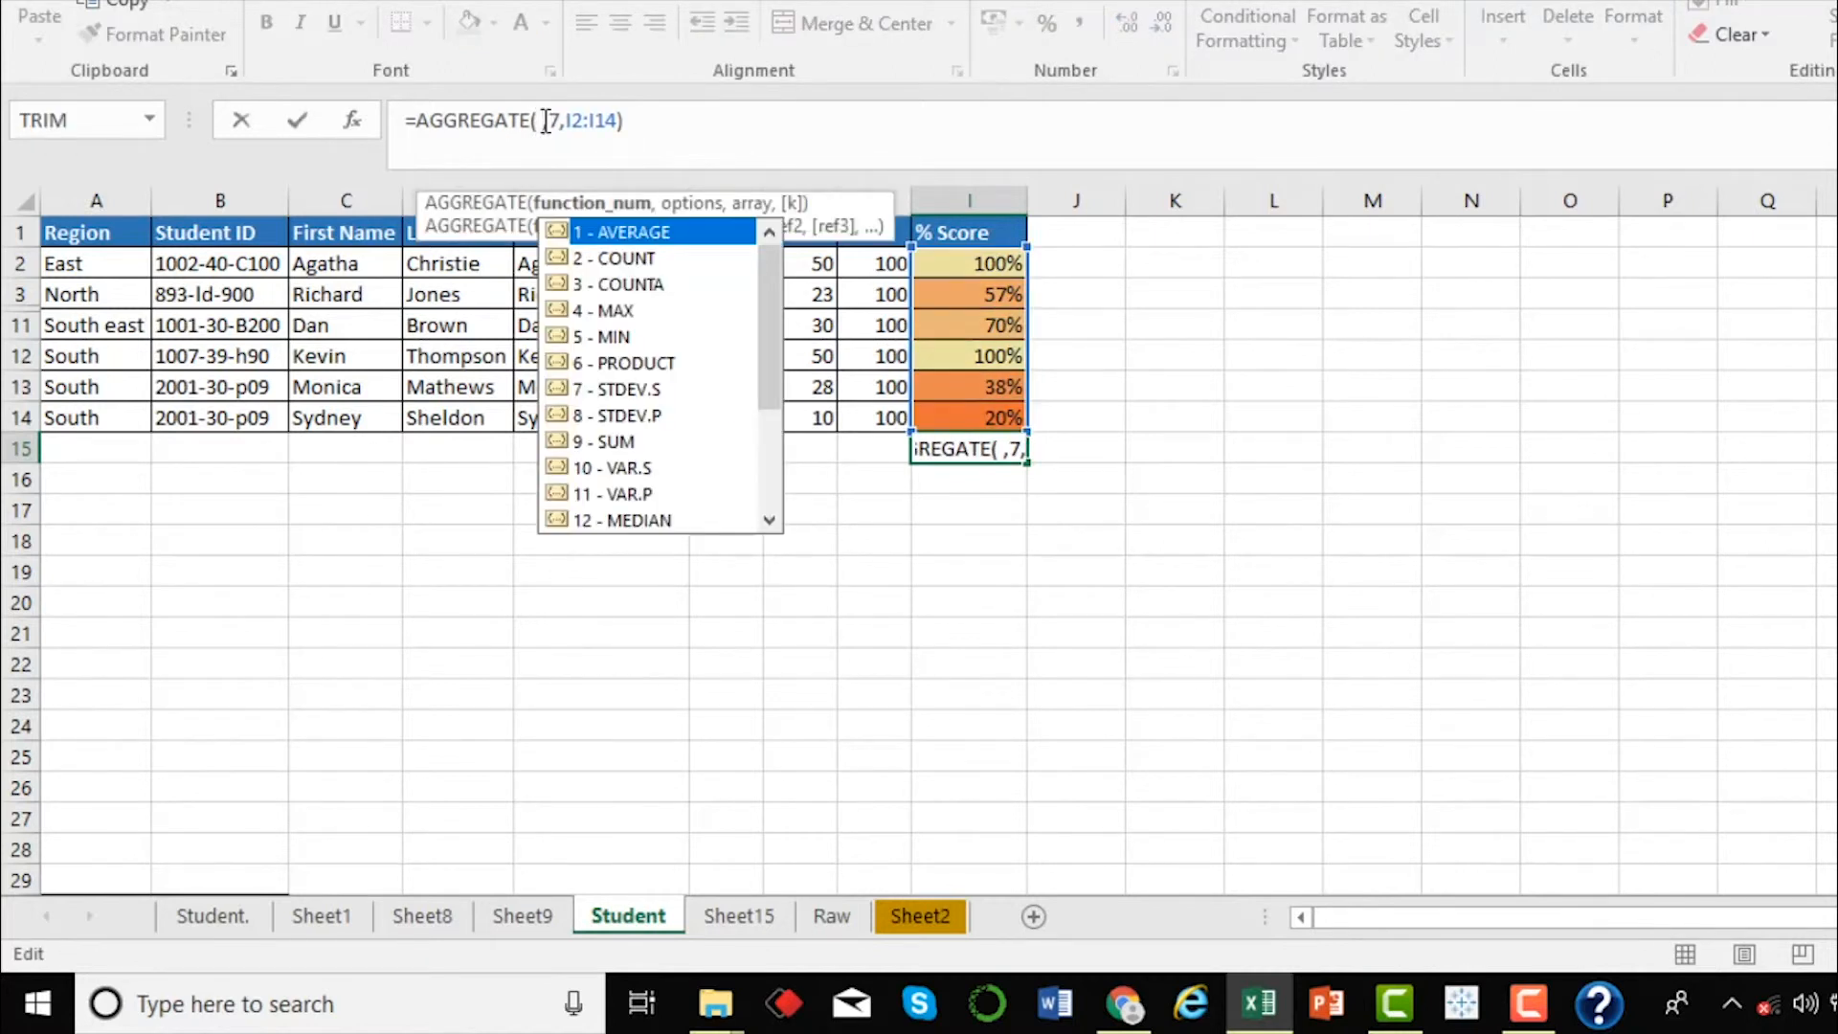
pyautogui.doubleClick(608, 338)
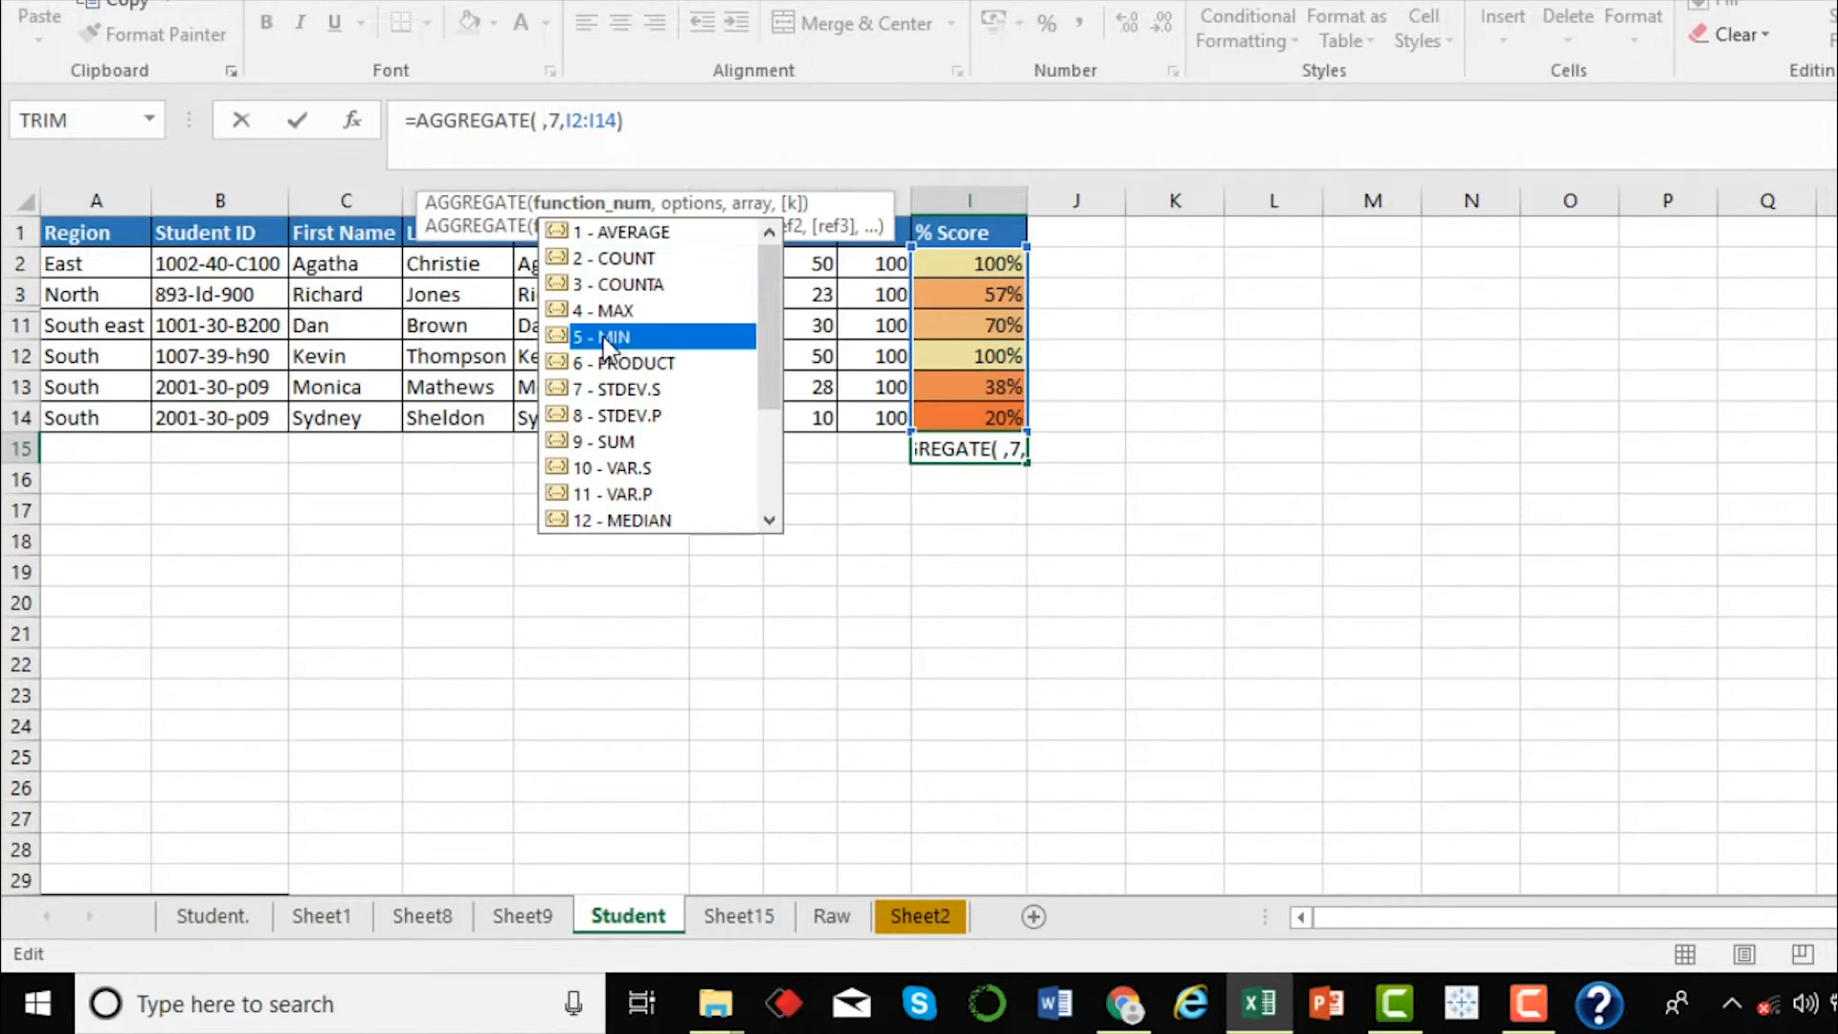
pyautogui.press('Return')
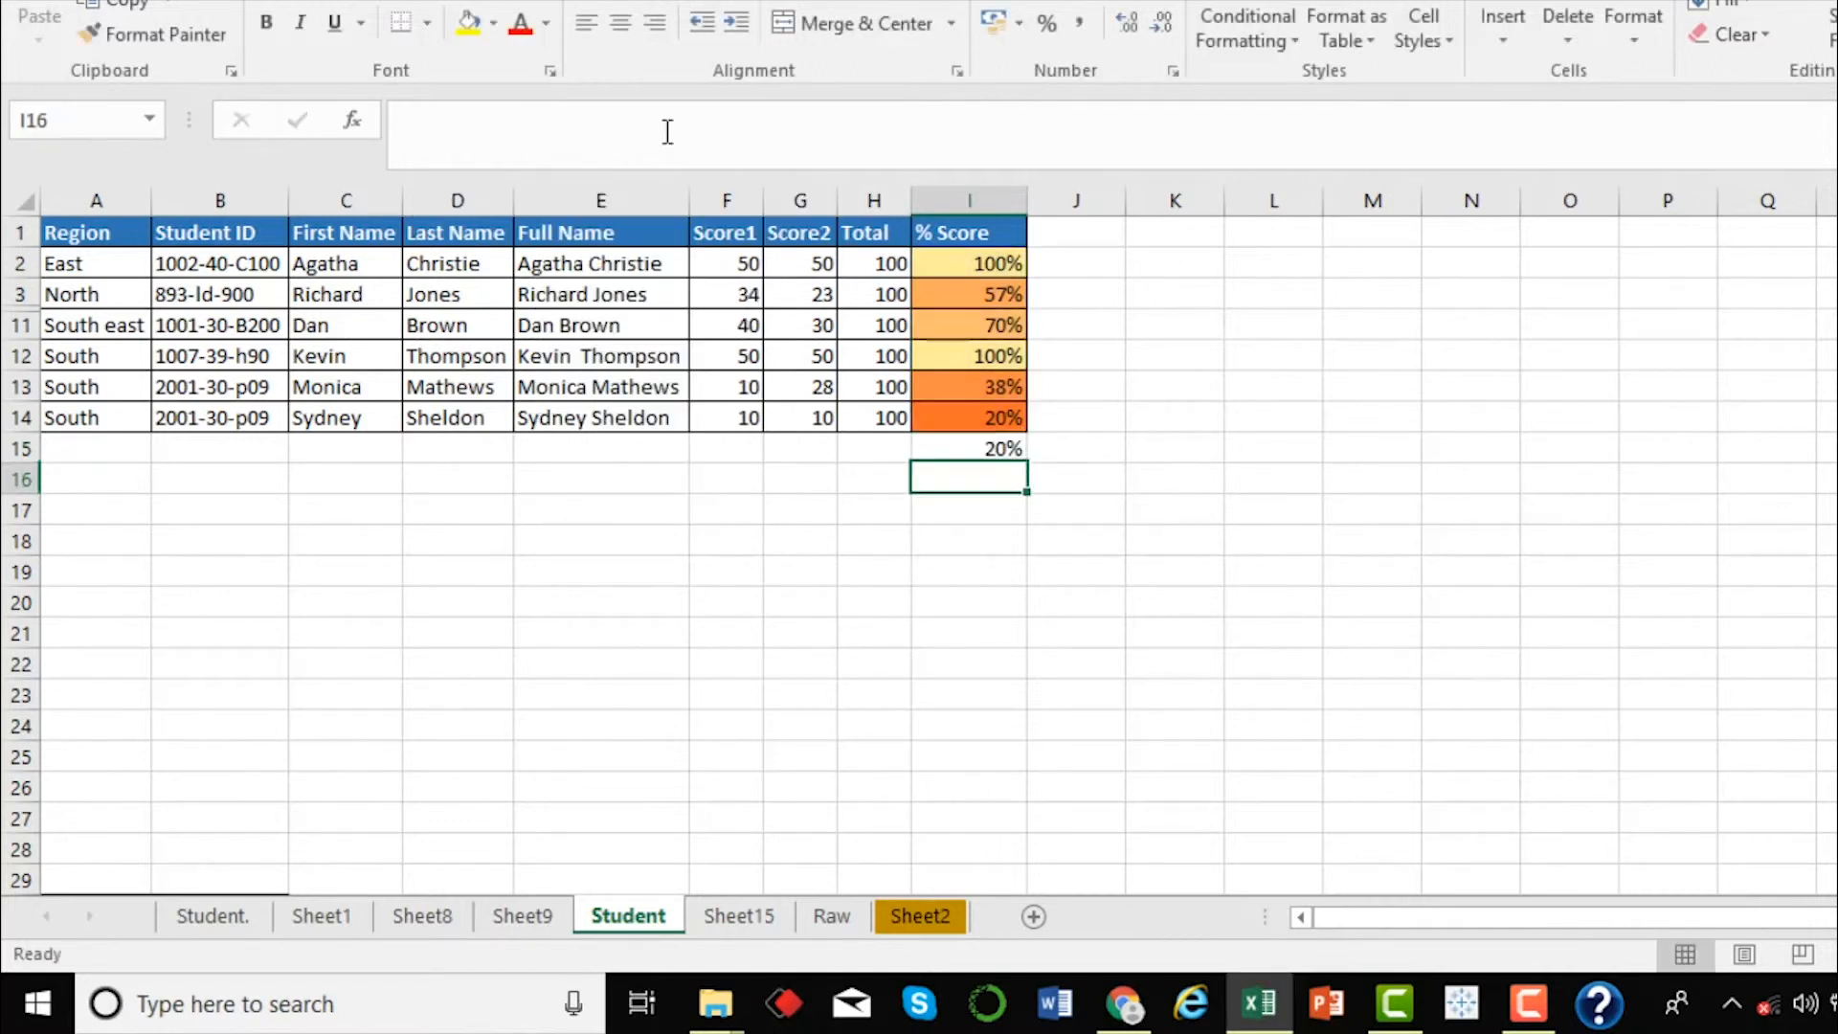
pyautogui.moveTo(986, 264); pyautogui.dragTo(973, 359)
pyautogui.click(975, 412)
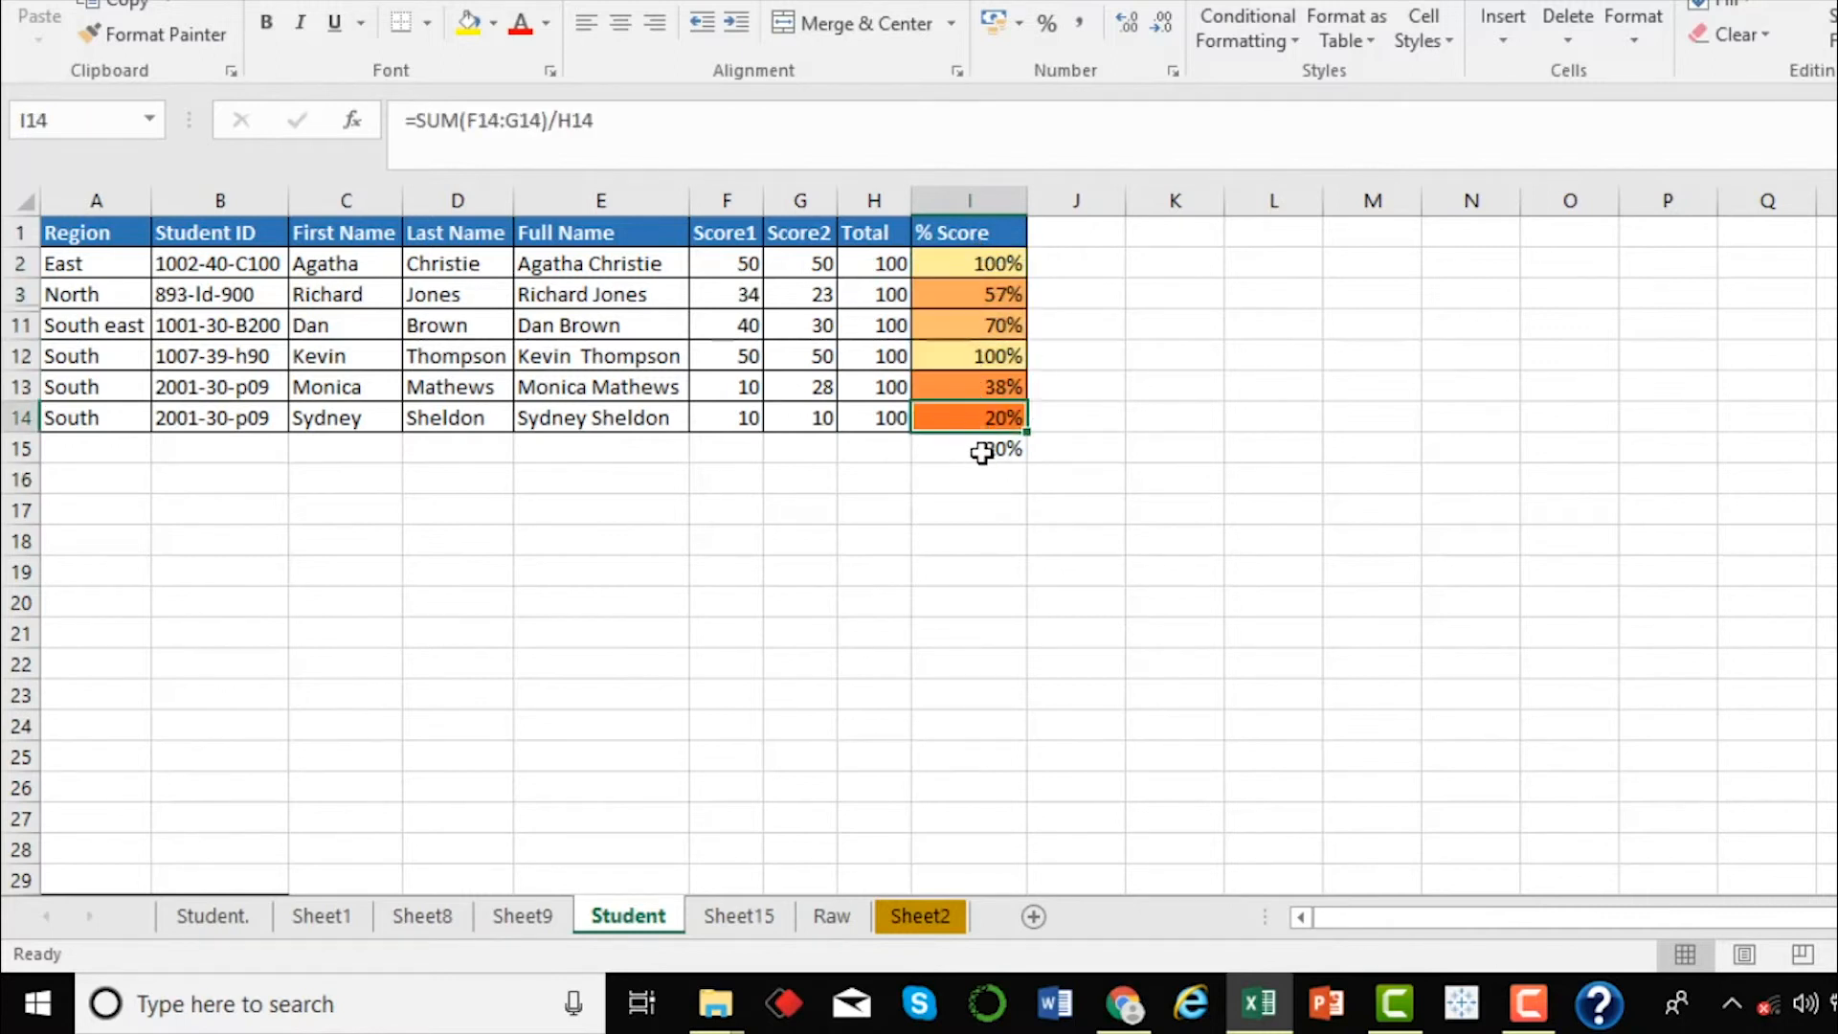
# Step: Remove the function number from the AGGREGATE formula in I15 and look through the list of available functions
pyautogui.click(978, 448)
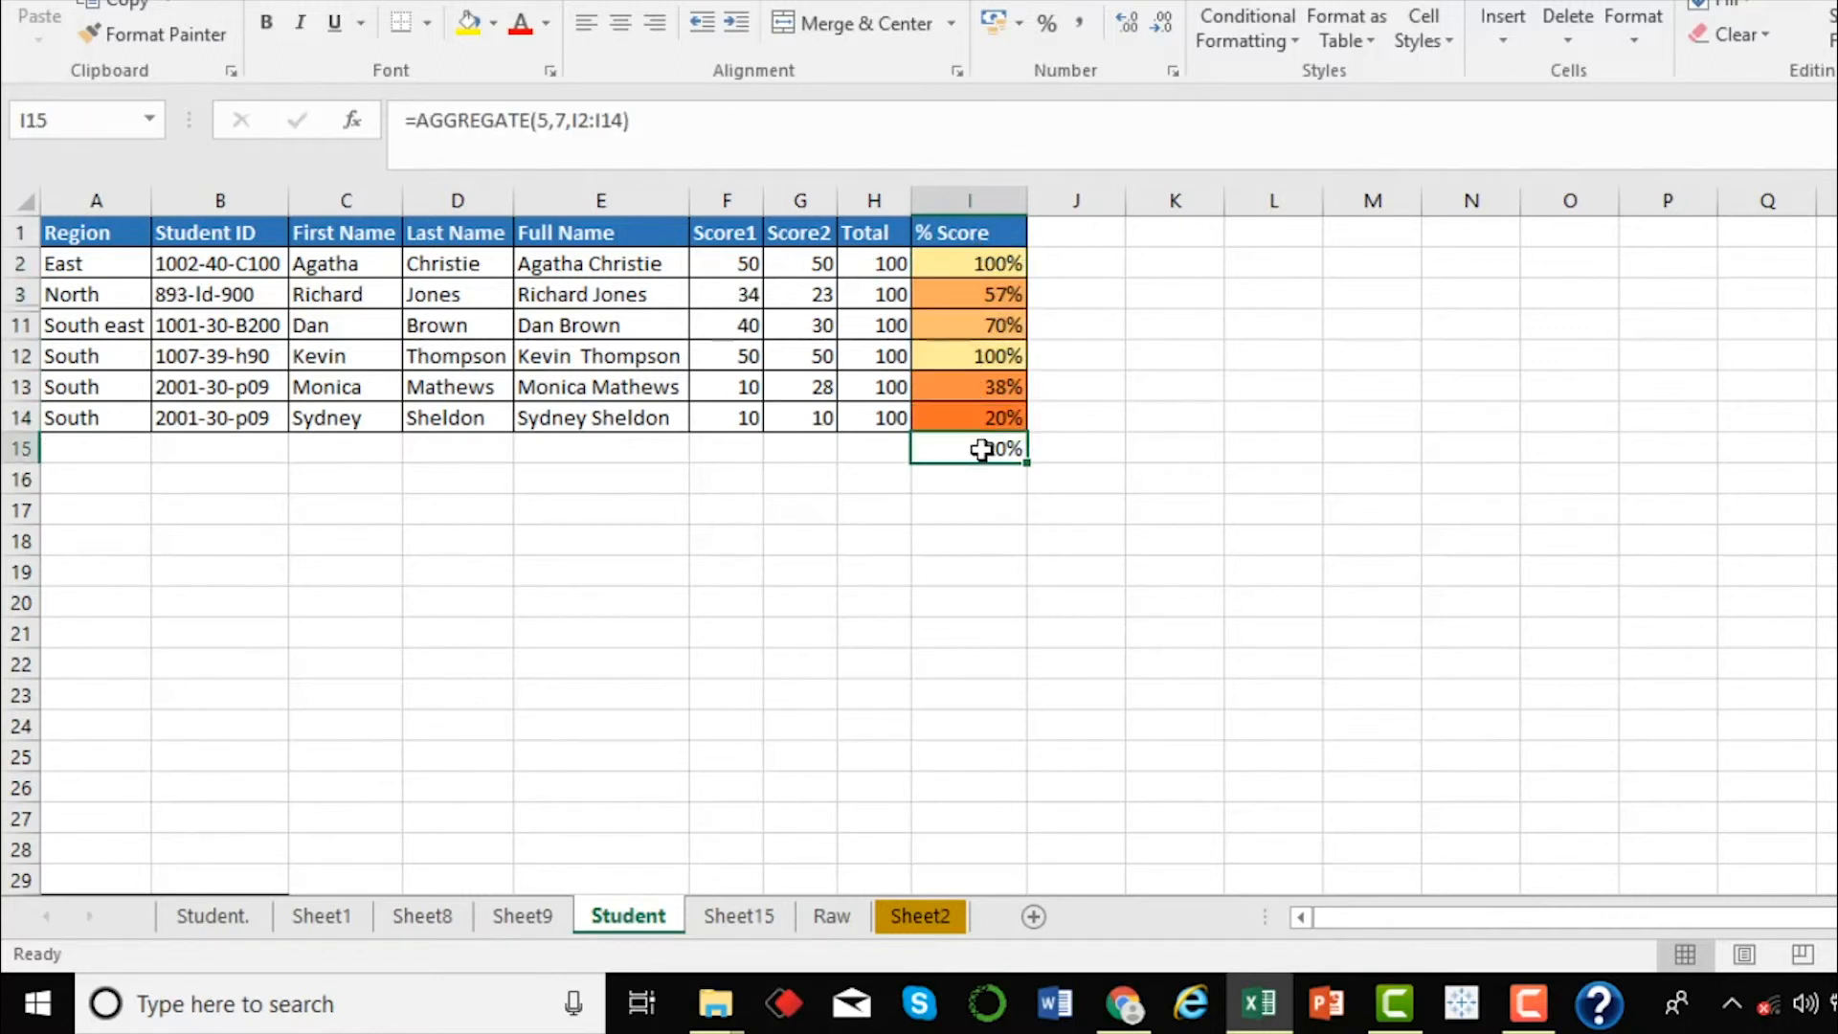
pyautogui.click(549, 120)
pyautogui.press('BackSpace')
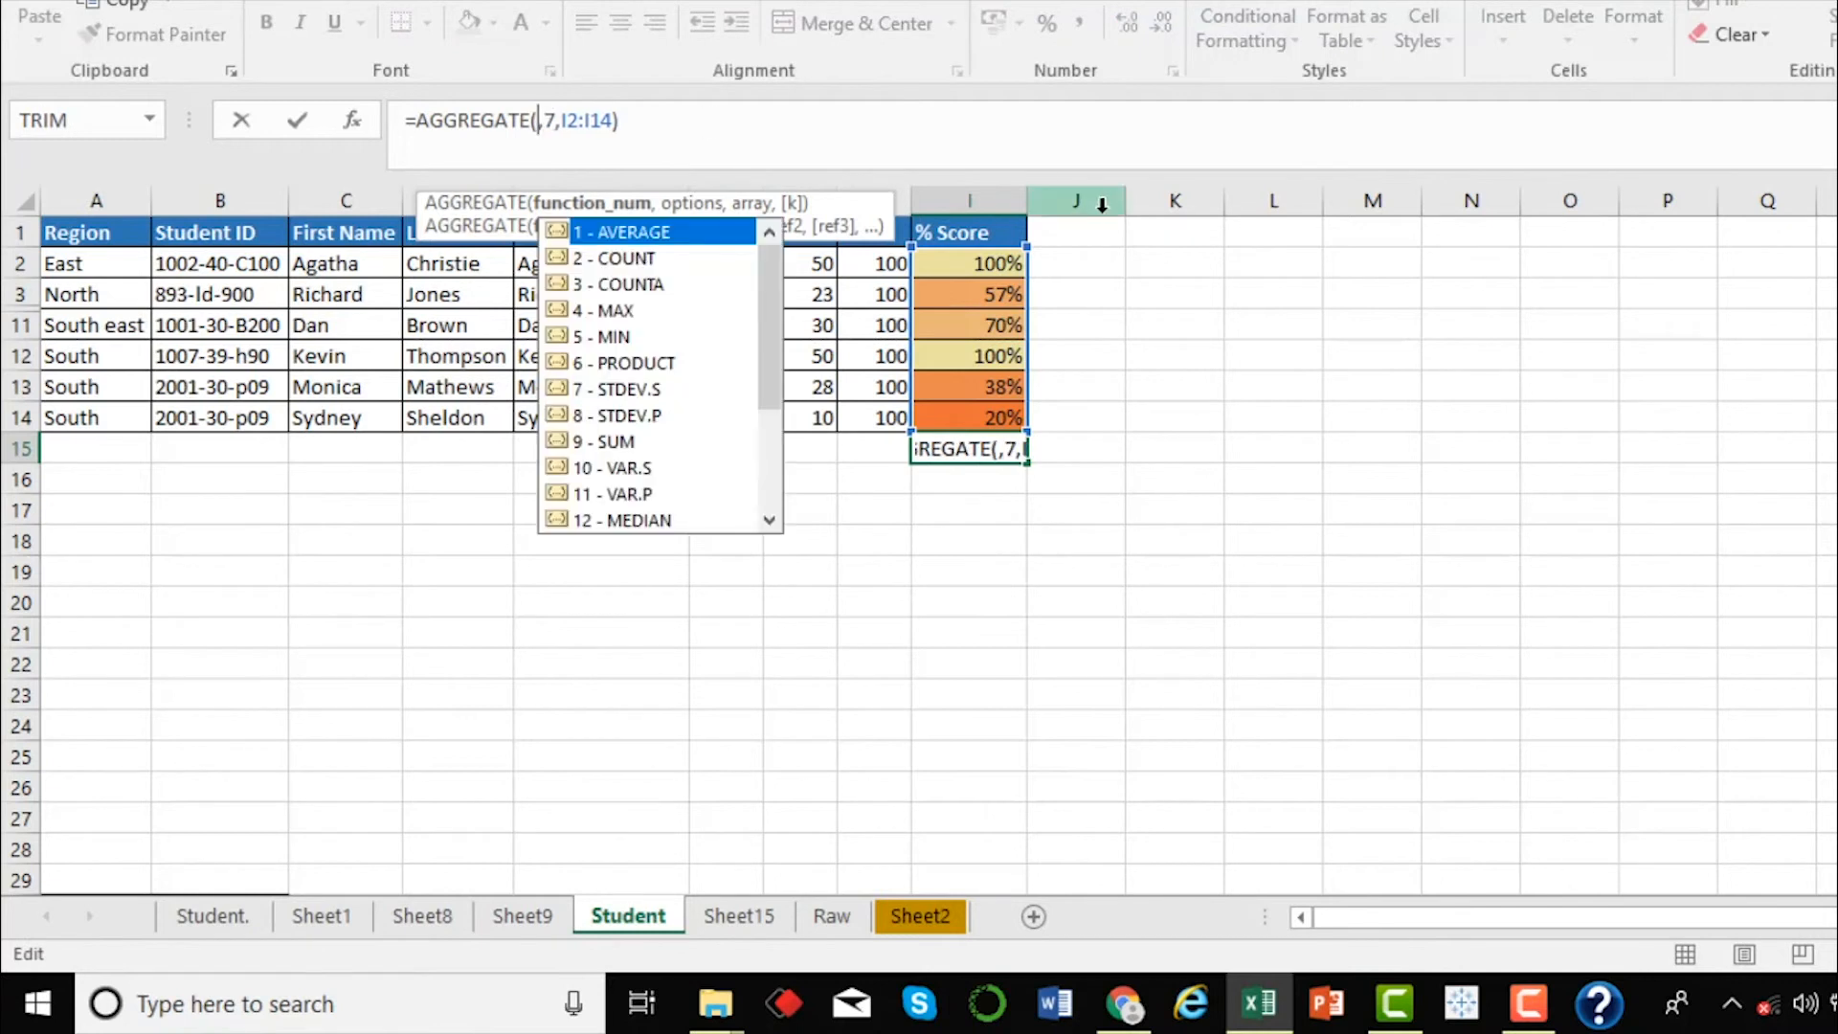
pyautogui.moveTo(762, 295); pyautogui.dragTo(774, 432)
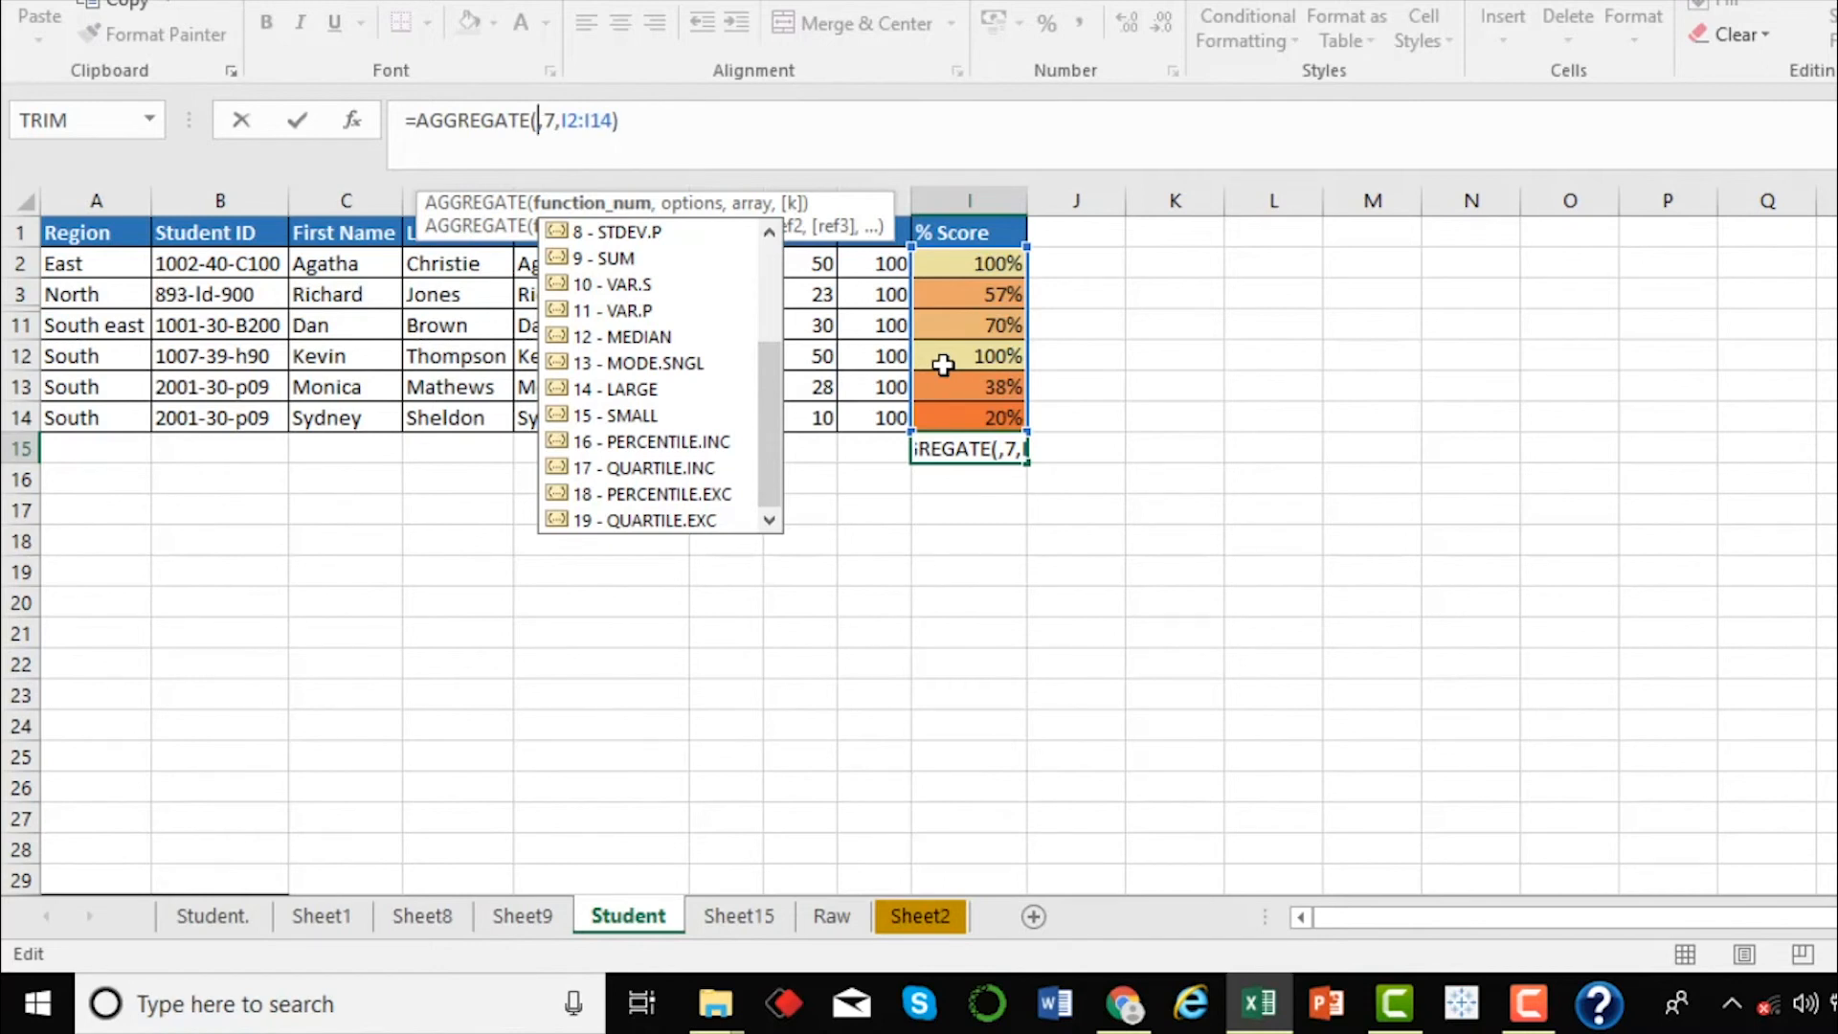
pyautogui.press('Escape')
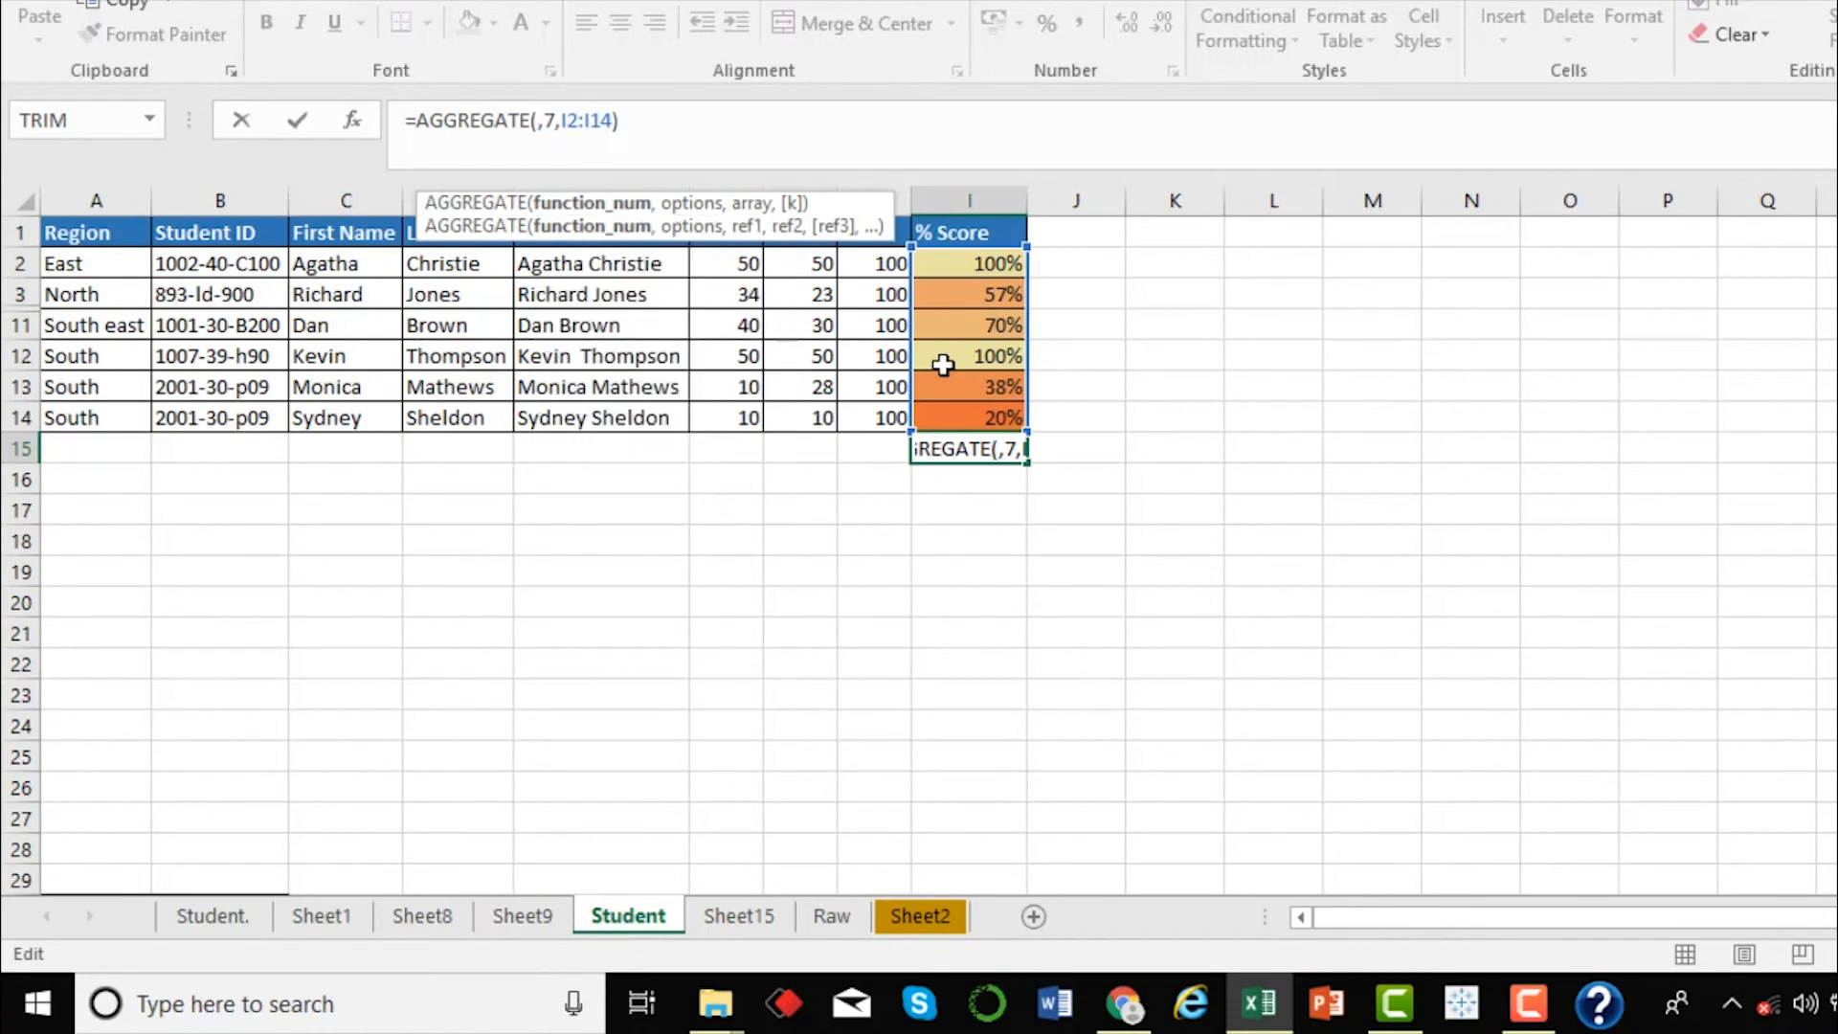